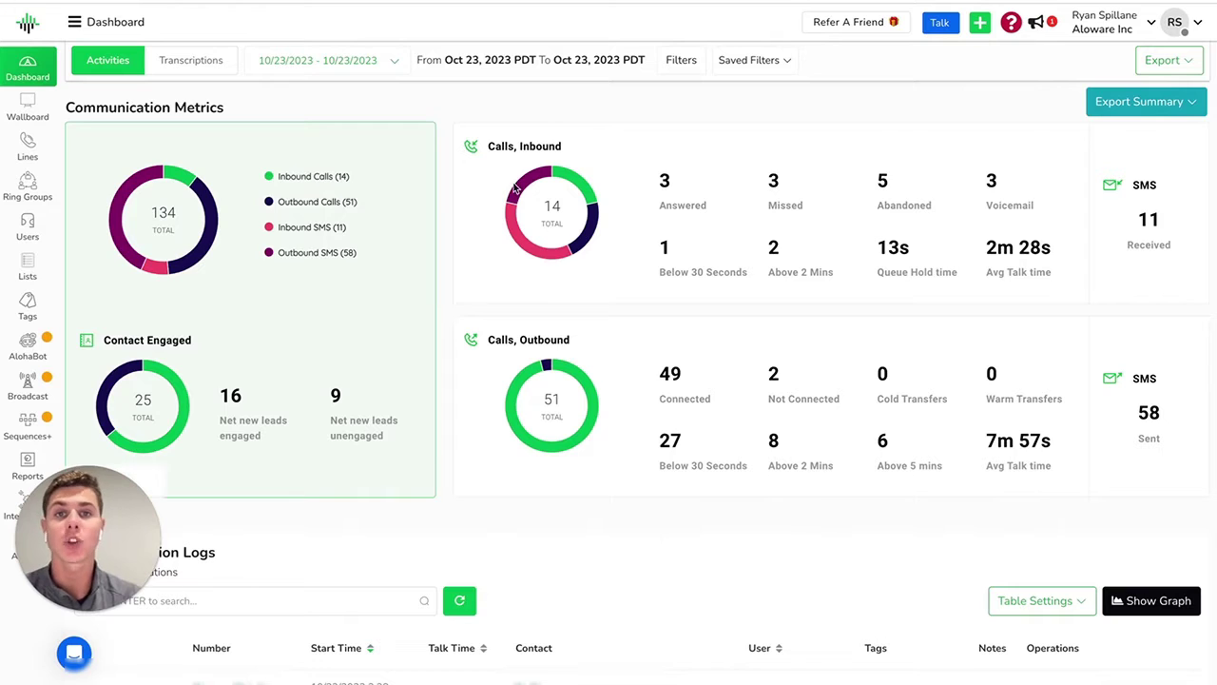
Set the dashboard date range to the last 7 days and filter the communications to outbound calls.
scroll(481, 219, "down", 1)
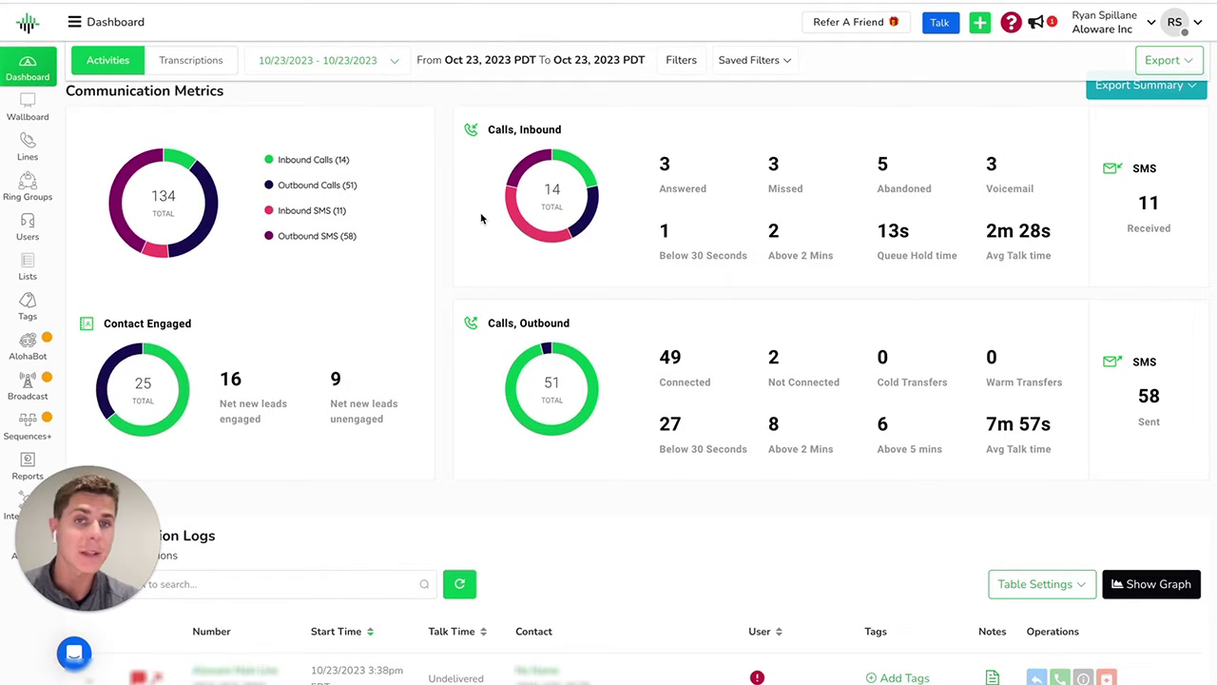
left_click(320, 63)
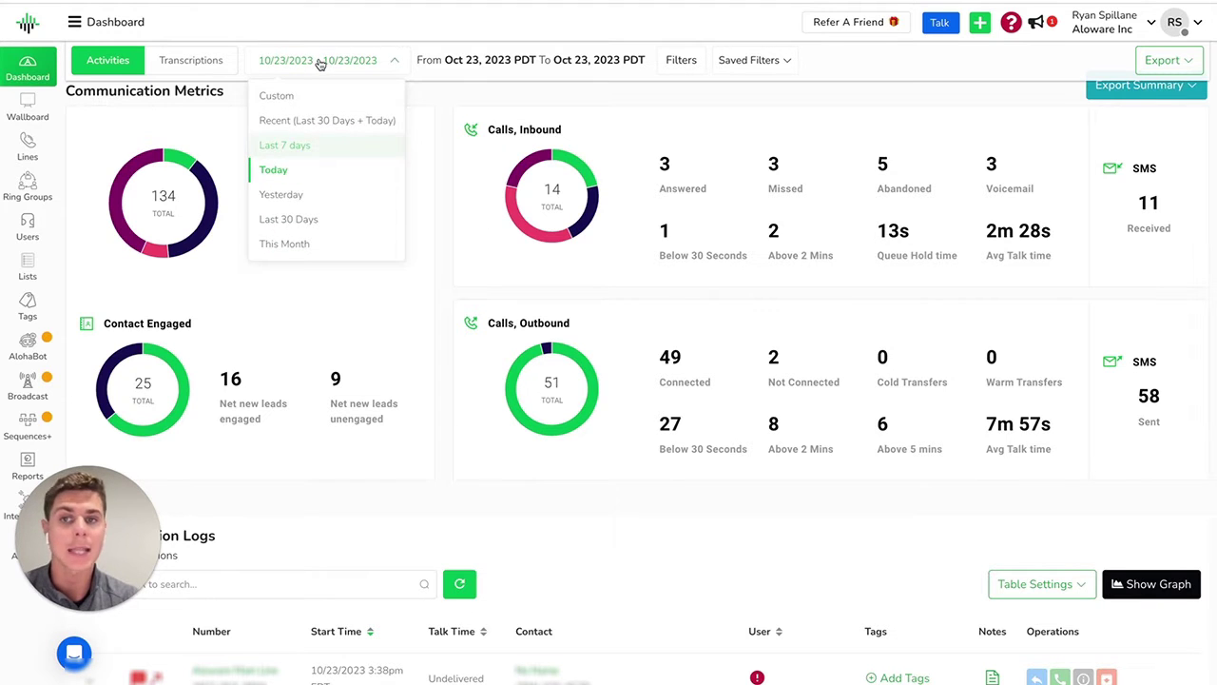
left_click(286, 145)
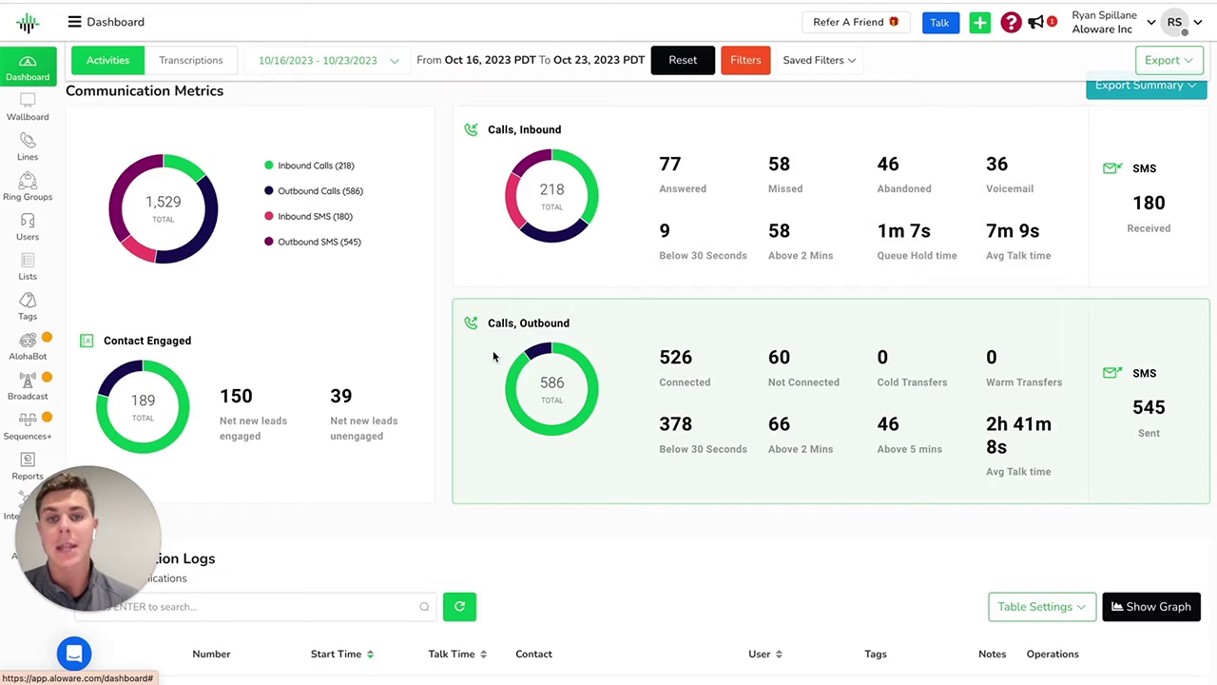
left_click(318, 193)
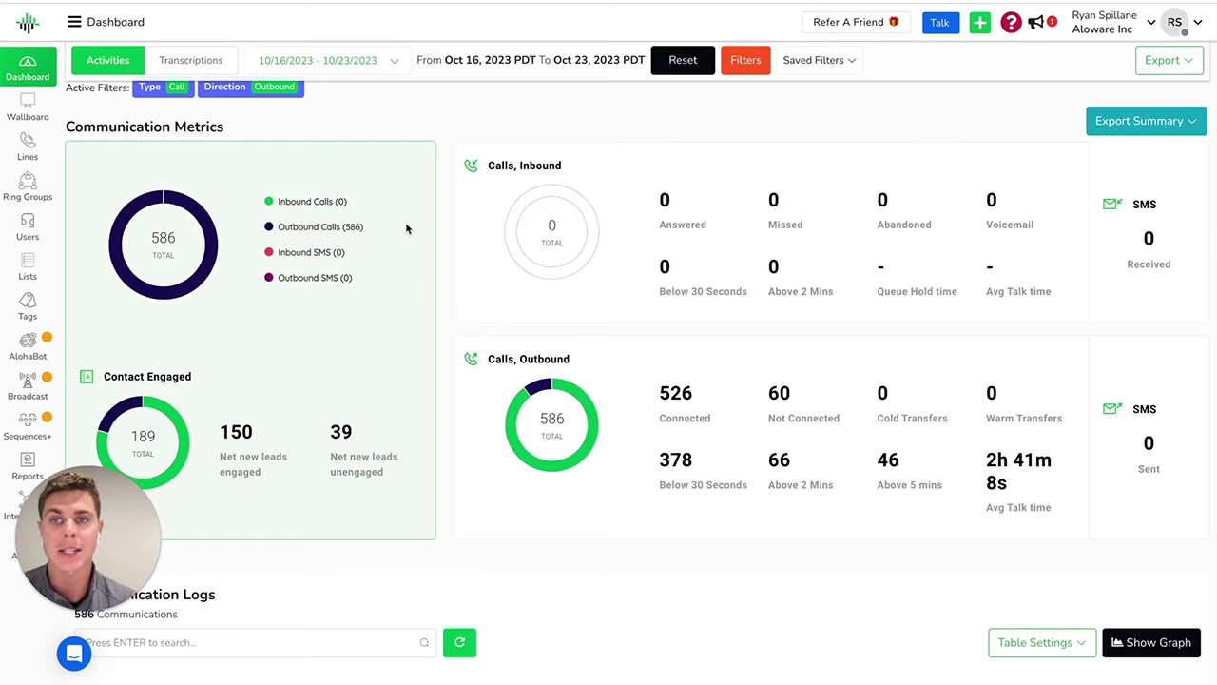
scroll(406, 228, "down", 6)
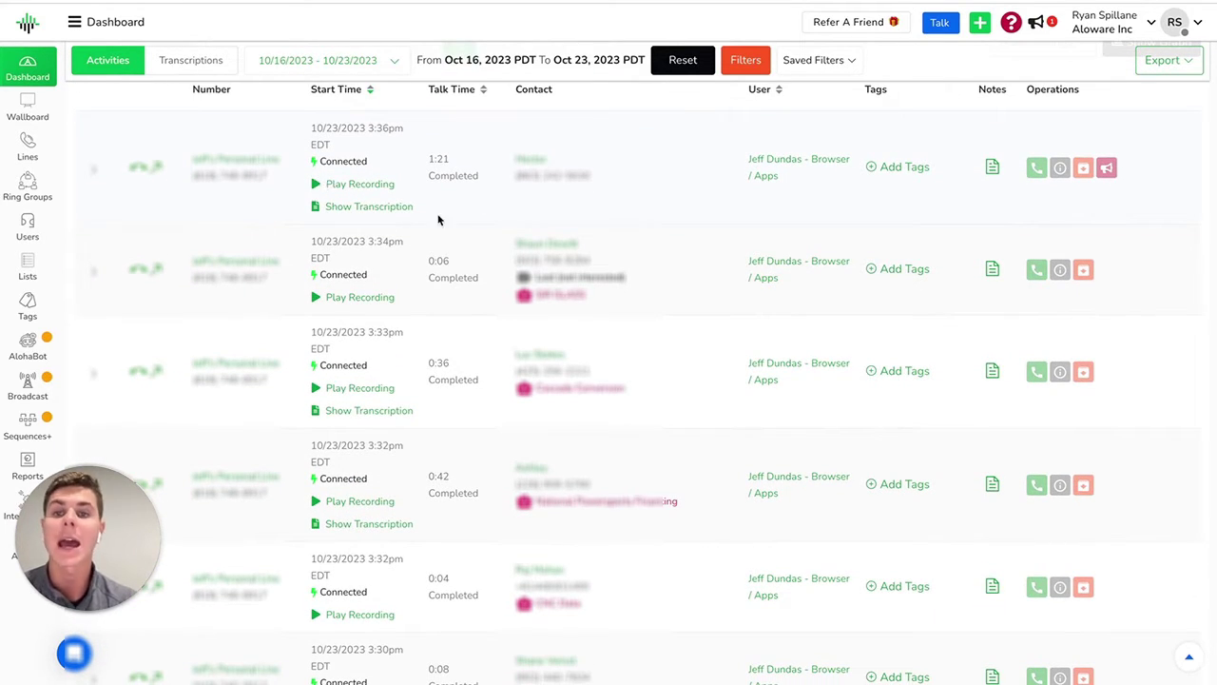
Open the call transcriptions and examine the transcription history, sentiment charts and word analytics.
left_click(177, 66)
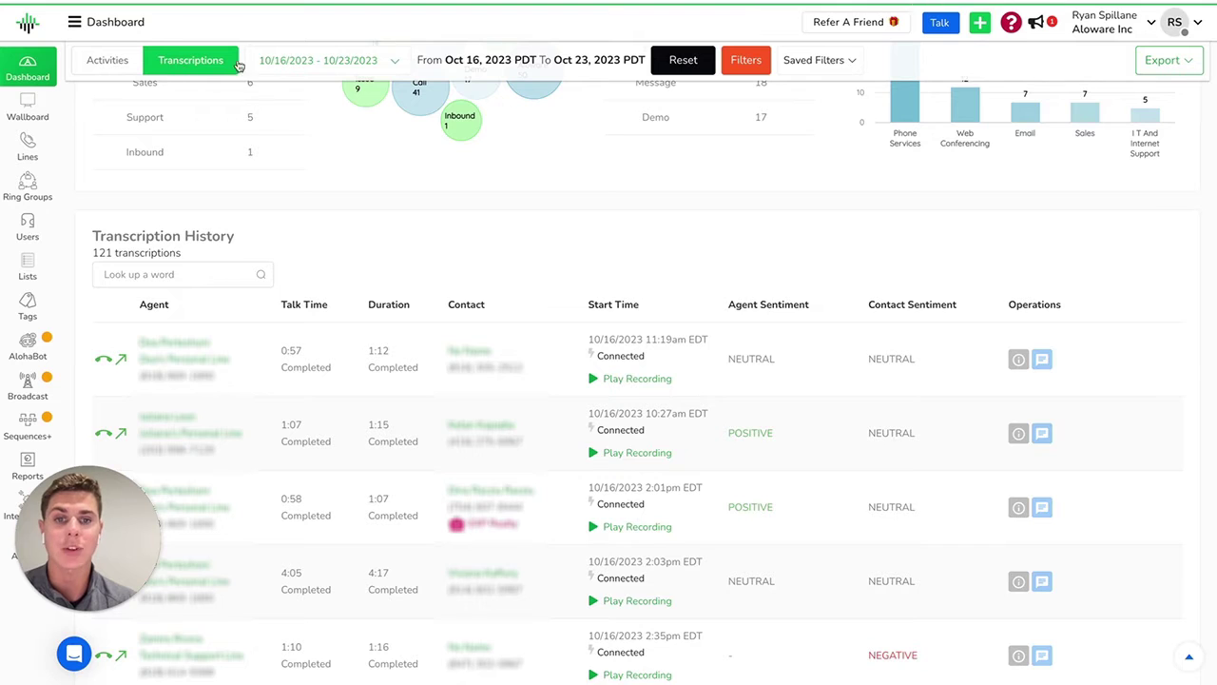
scroll(469, 247, "down", 3)
scroll(469, 173, "down", 2)
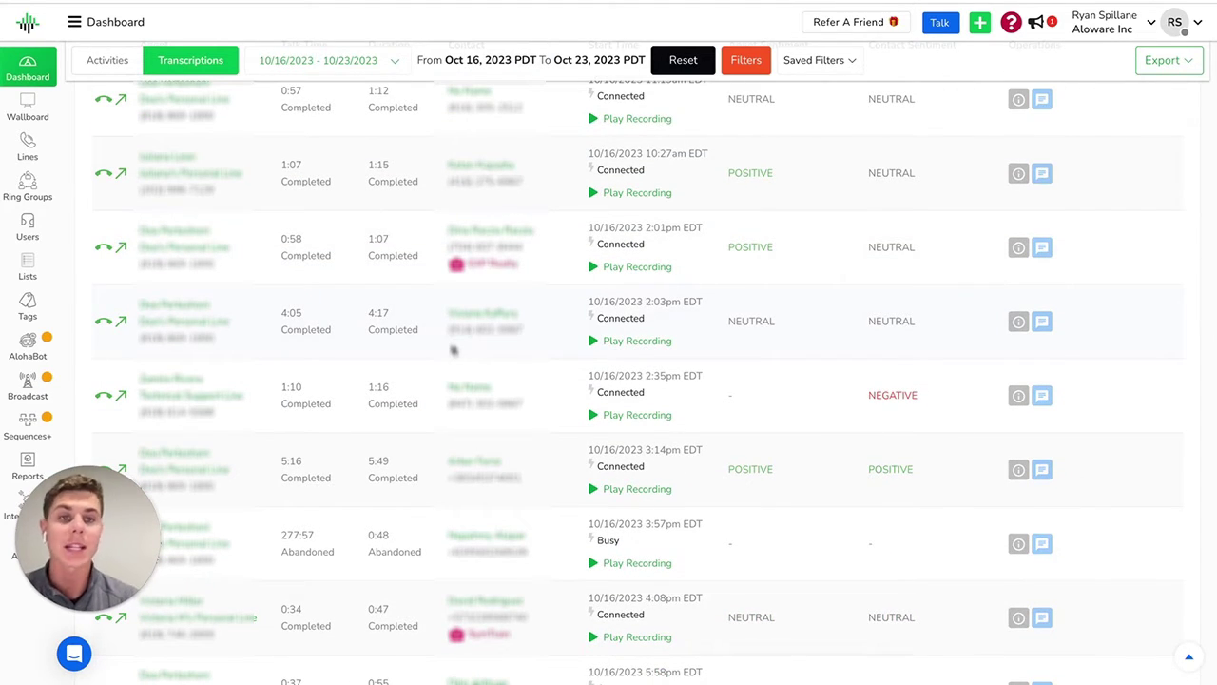
scroll(453, 351, "up", 10)
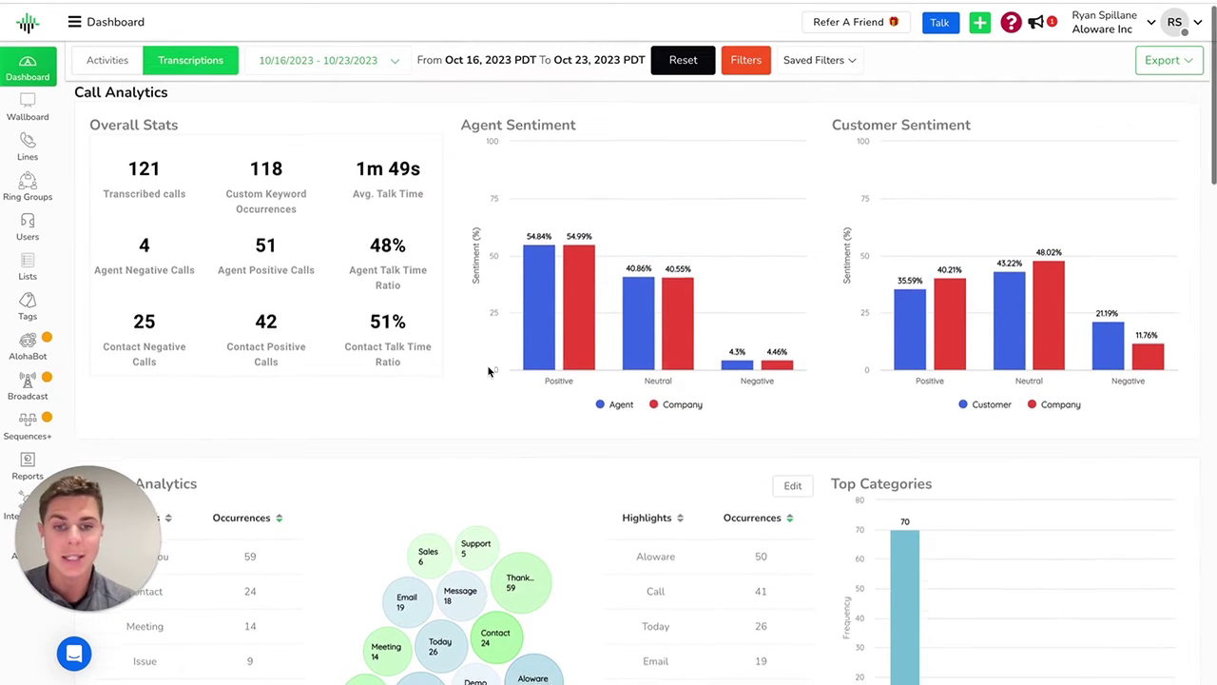
scroll(489, 371, "down", 3)
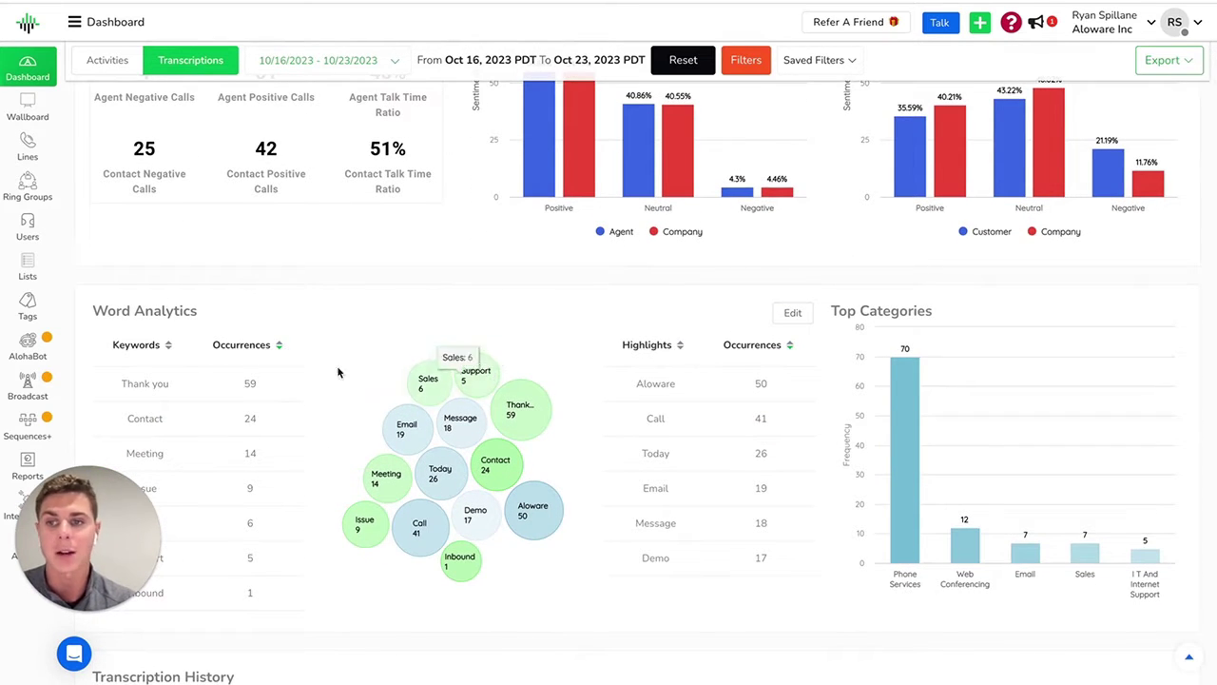
Return to the communication activities and open Aloware Talk in a new browser tab.
left_click(108, 60)
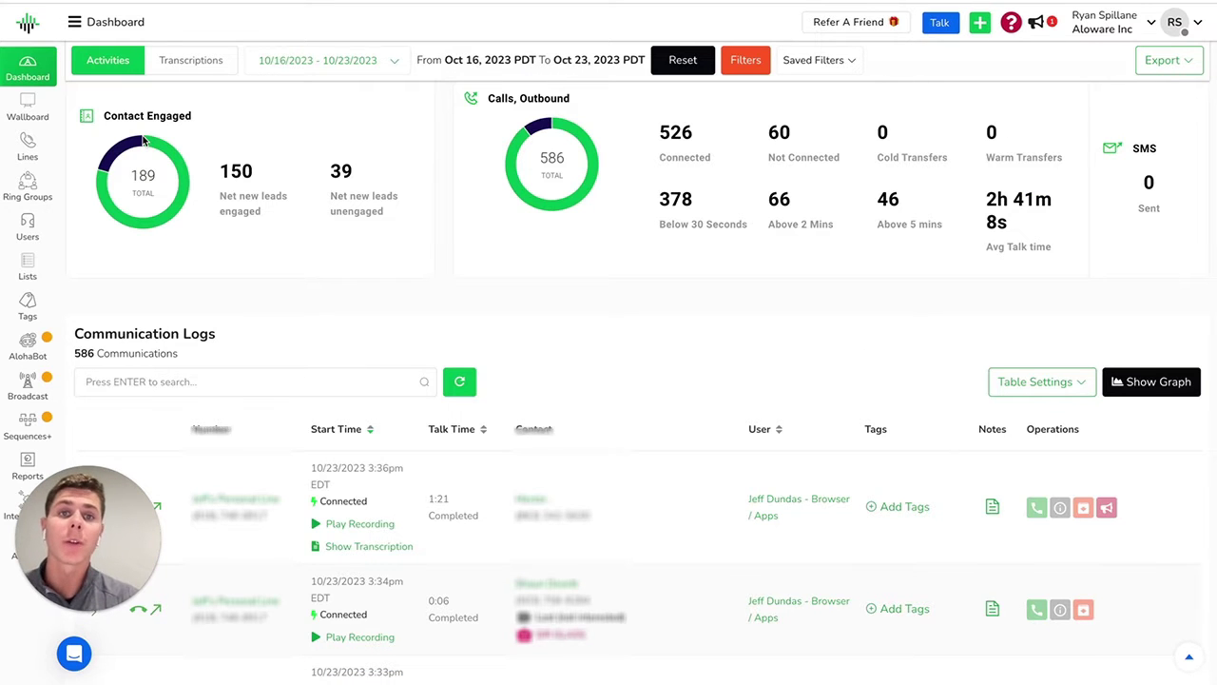
scroll(269, 207, "down", 2)
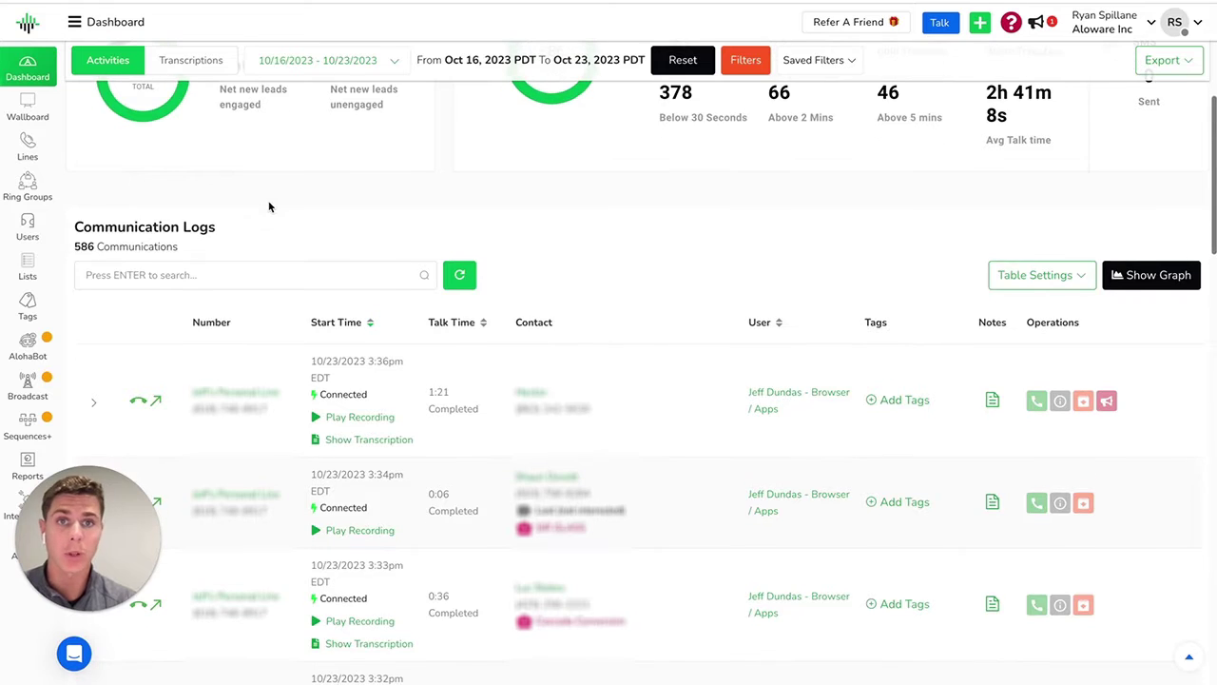
right_click(948, 27)
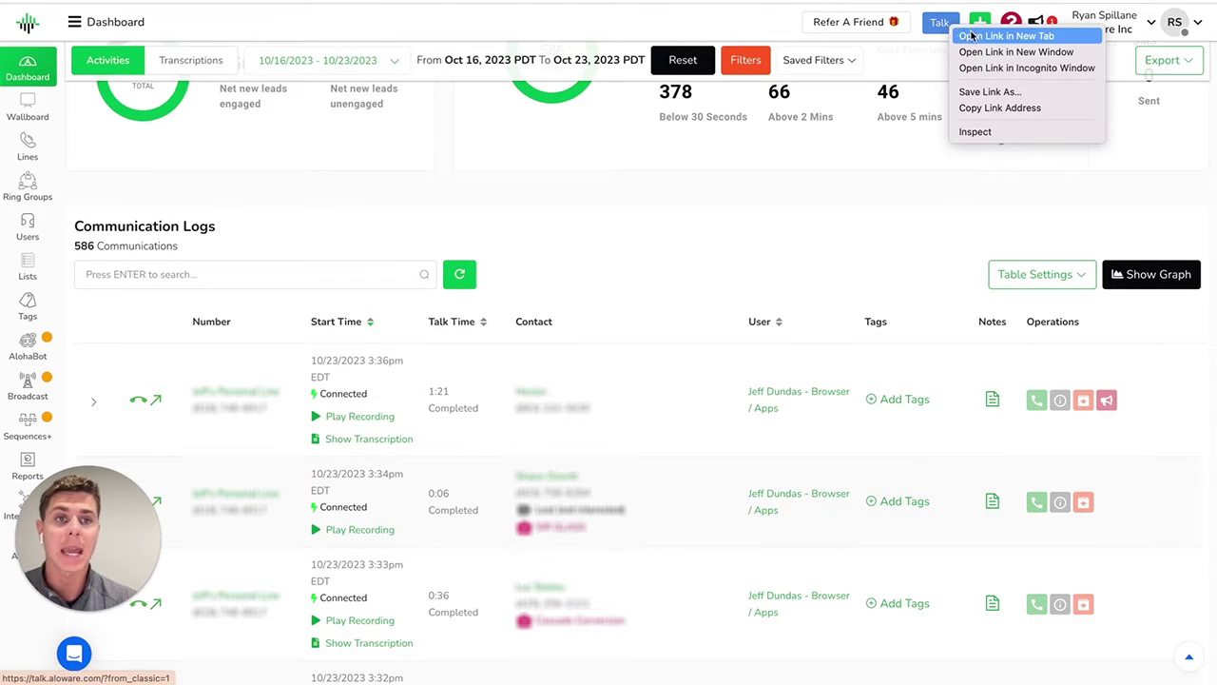
left_click(970, 34)
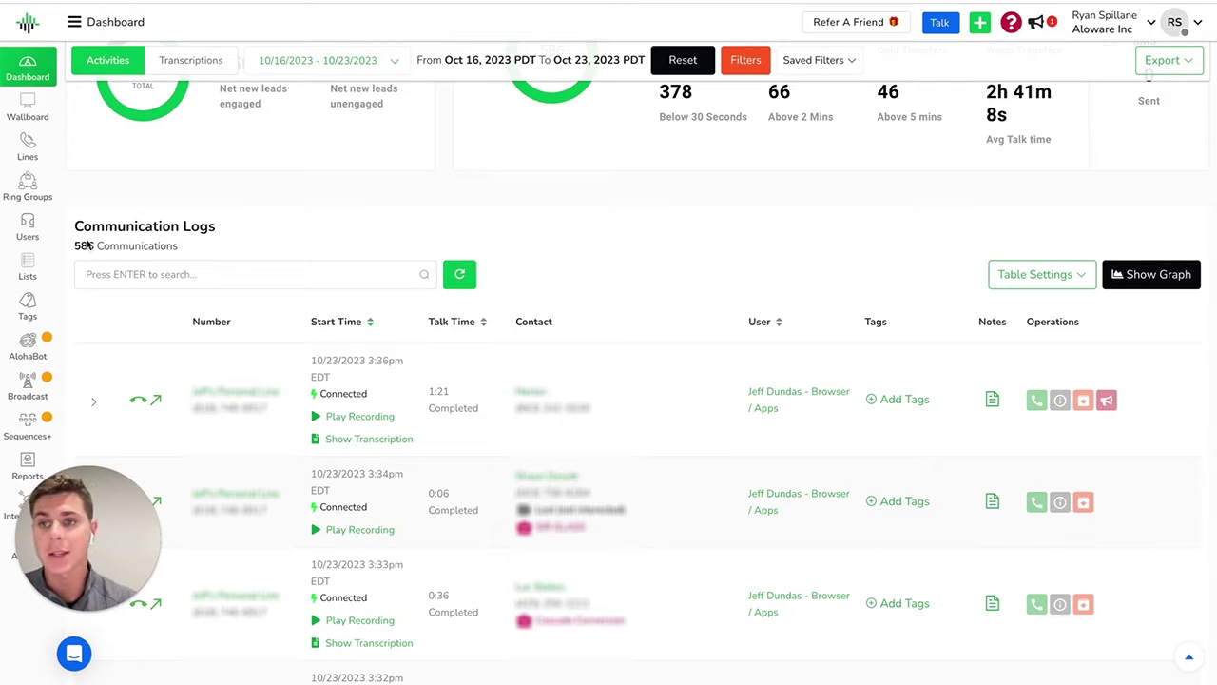
Start adding a new user in the user management page and choose the Agent role.
left_click(14, 241)
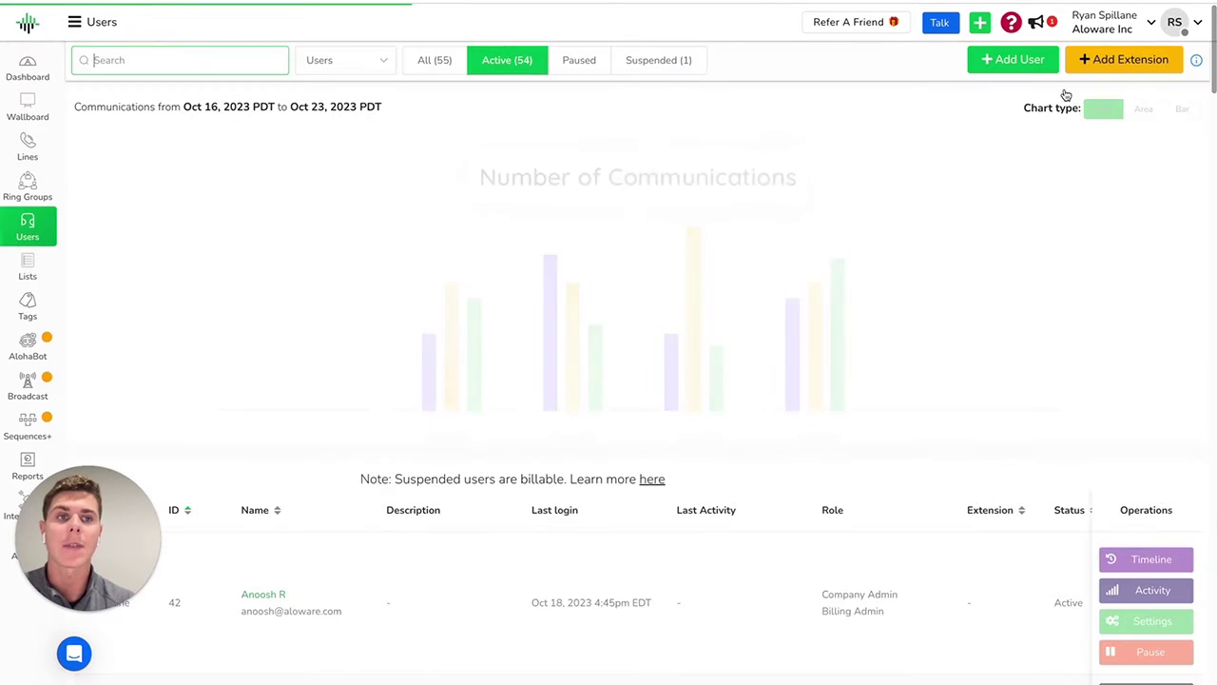
left_click(1020, 59)
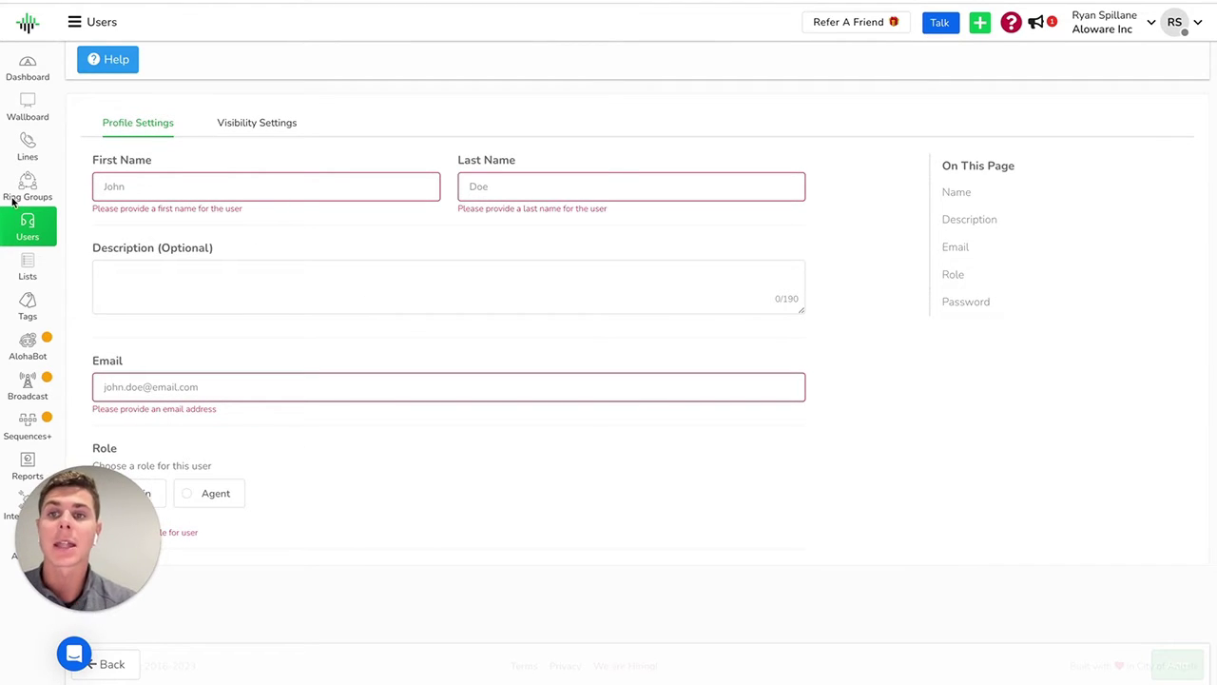
left_click(203, 502)
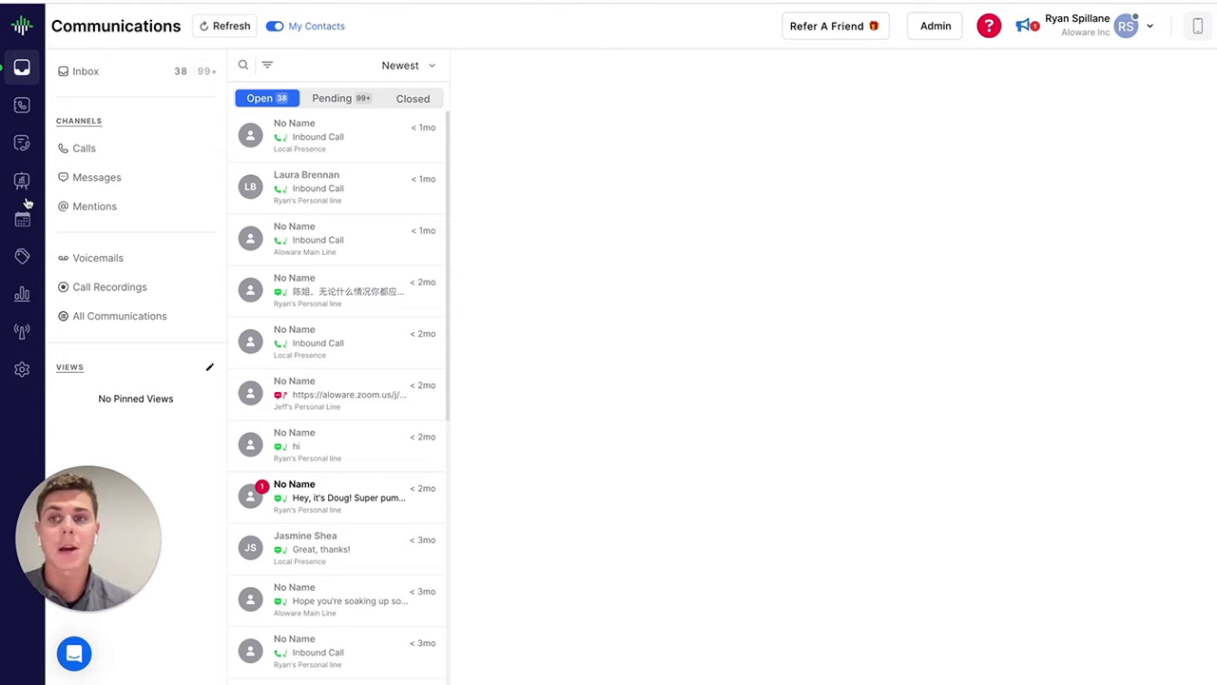
Go to the contact lists in the admin portal and start creating a list from a CSV import.
left_click(28, 199)
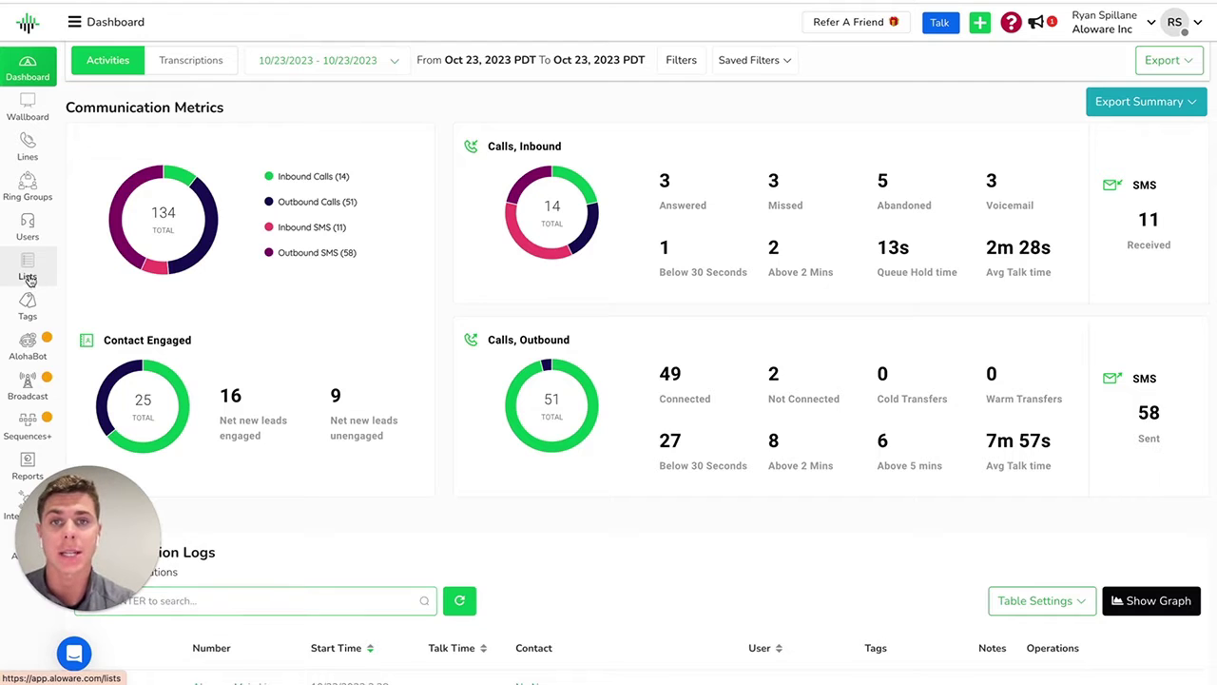
left_click(30, 278)
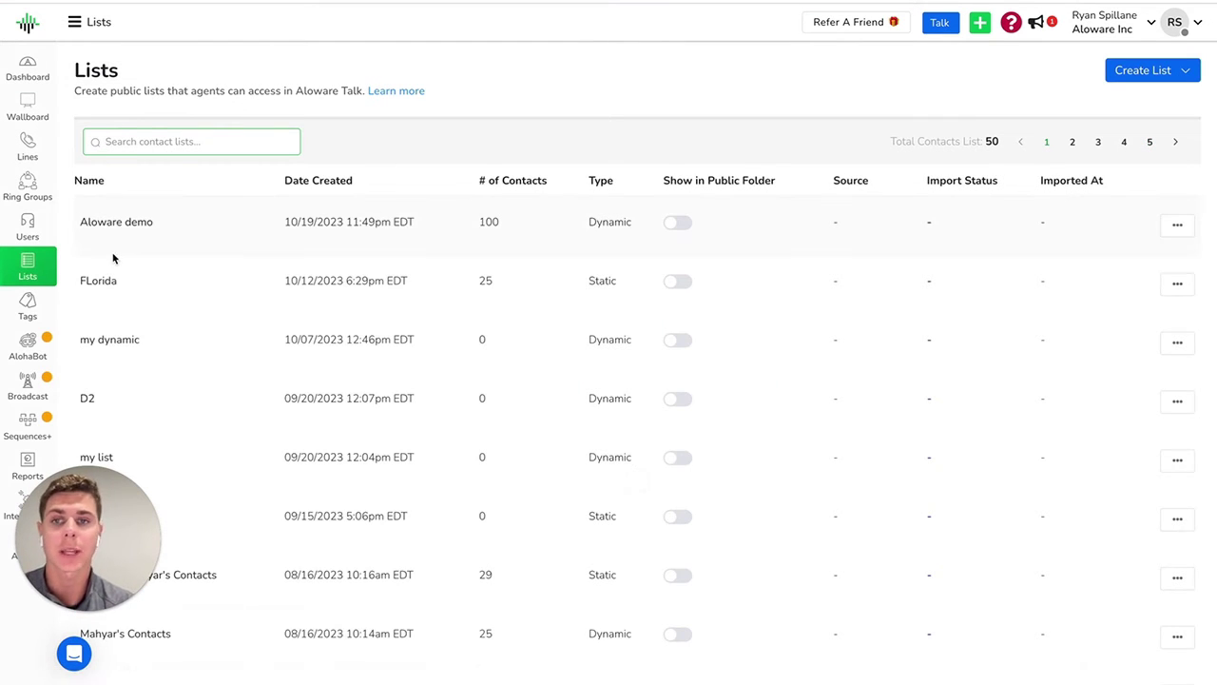
left_click(1164, 71)
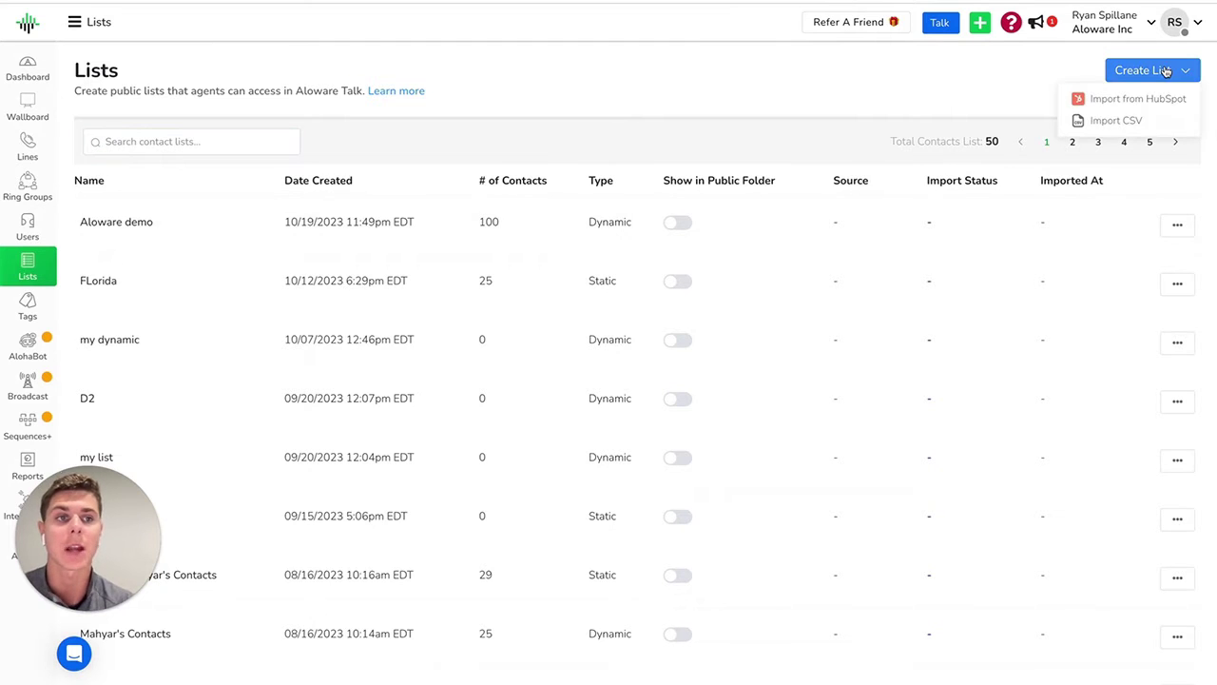
left_click(1119, 120)
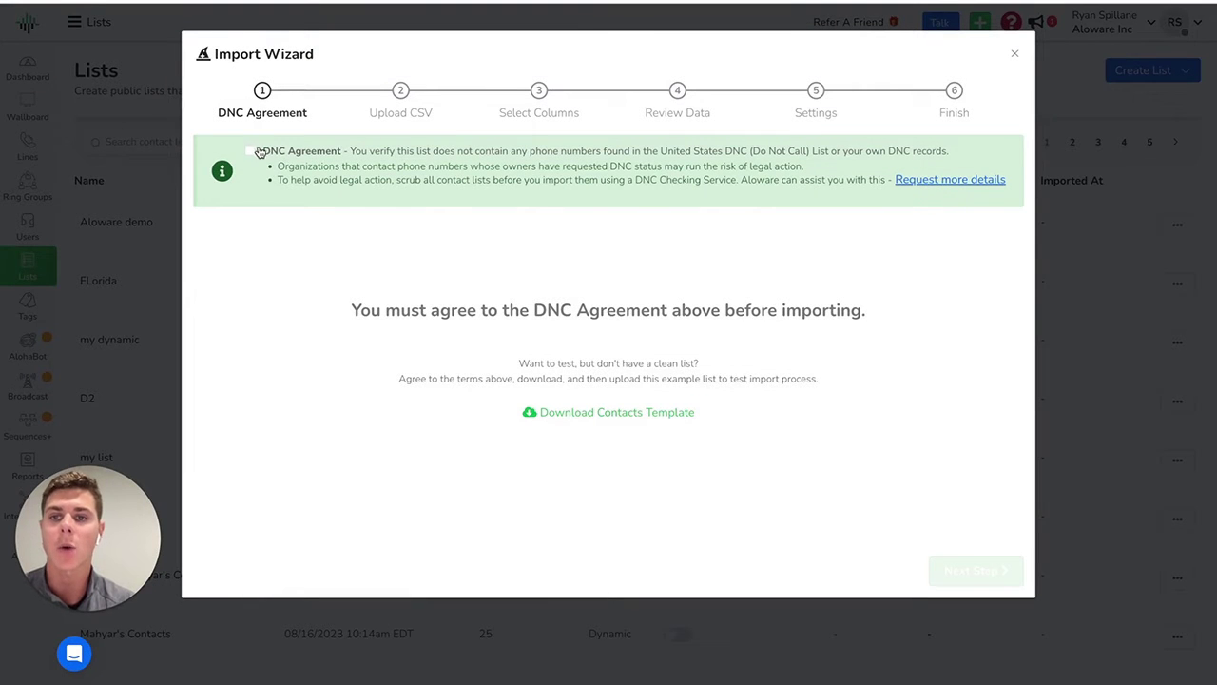
Accept the DNC agreement and upload a contacts CSV file from the computer.
left_click(250, 150)
left_click(955, 574)
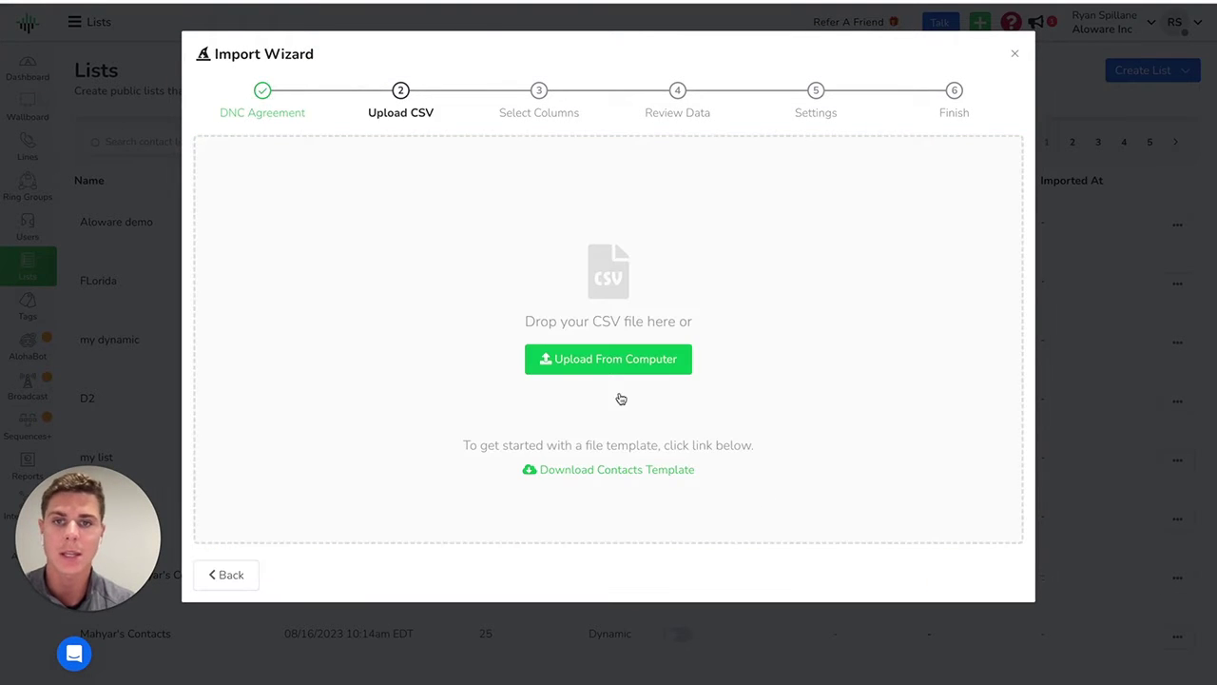
left_click(613, 360)
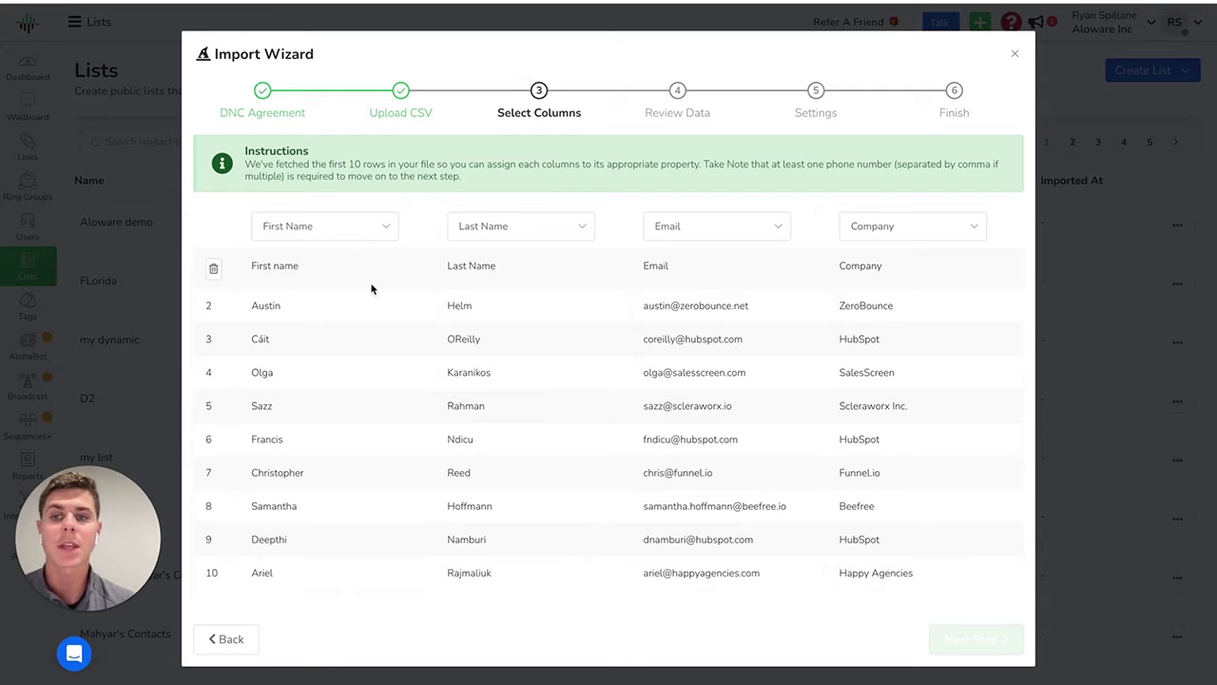
Map the first CSV column to First Name, review the column mapping and close the import wizard.
left_click(386, 226)
type("Fi")
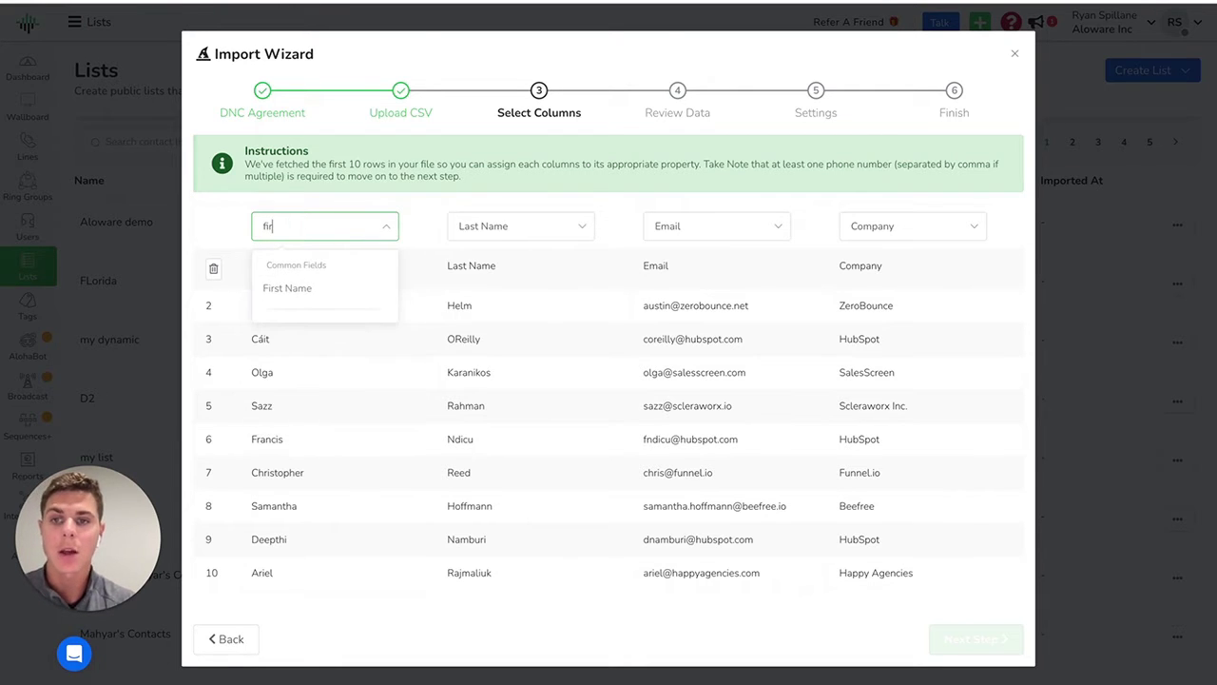
left_click(314, 290)
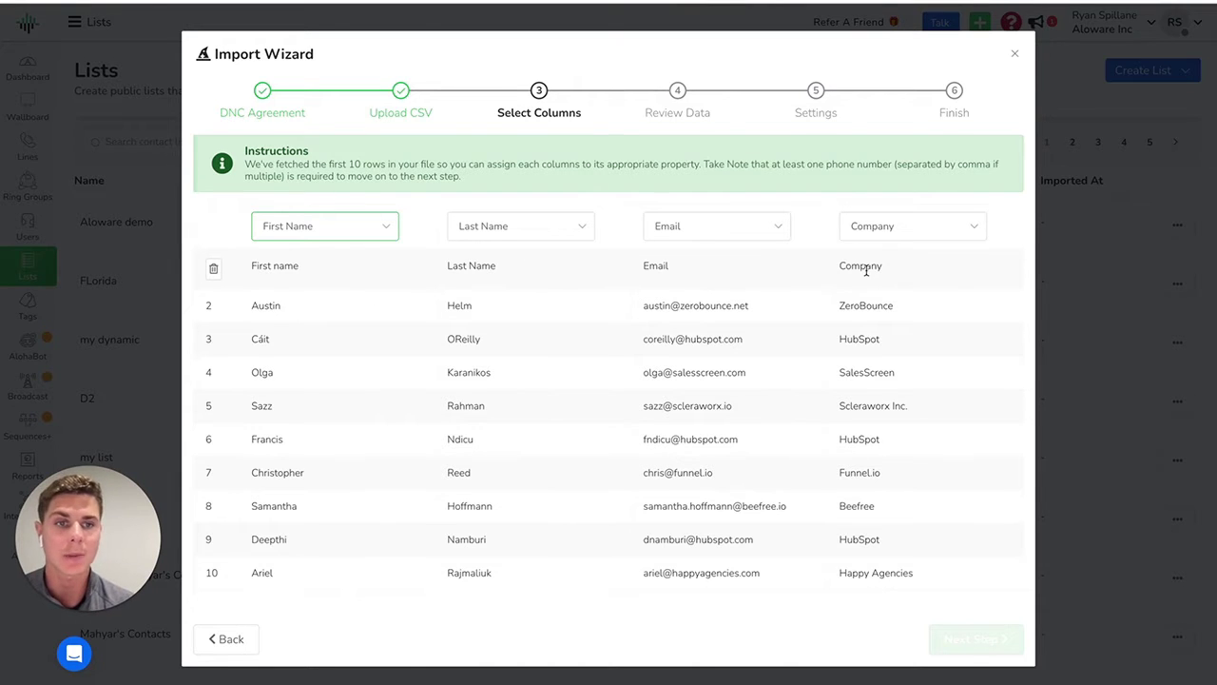
scroll(904, 242, "down", 1)
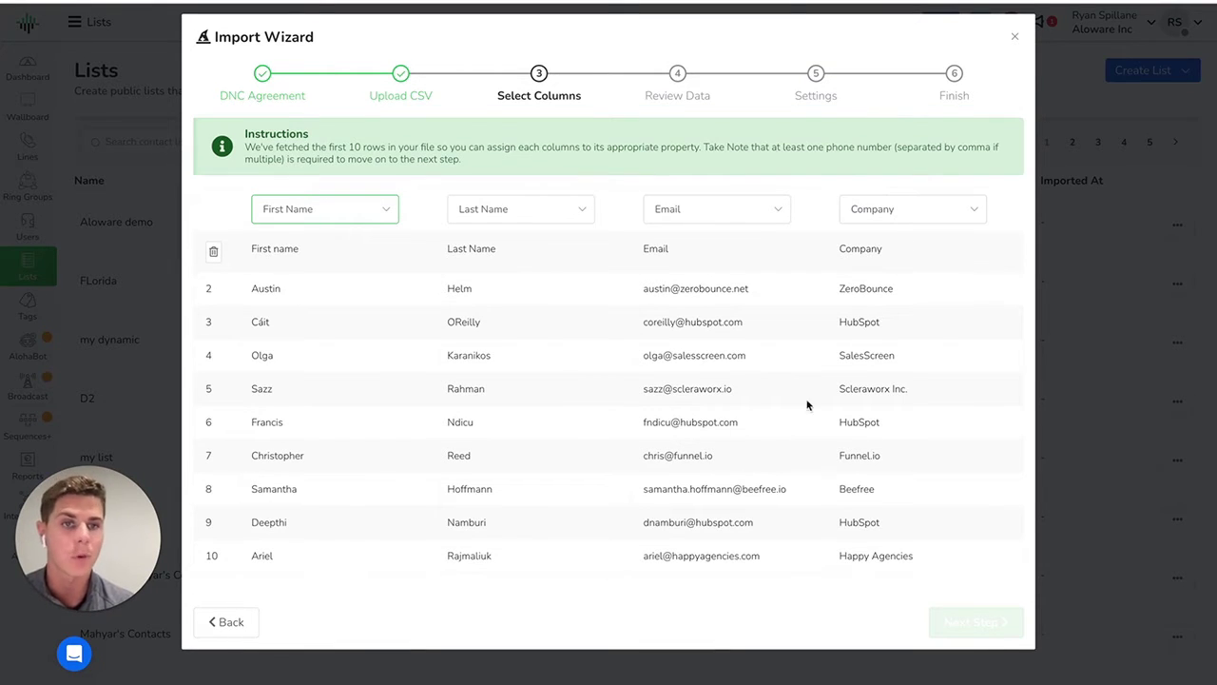
key("Escape")
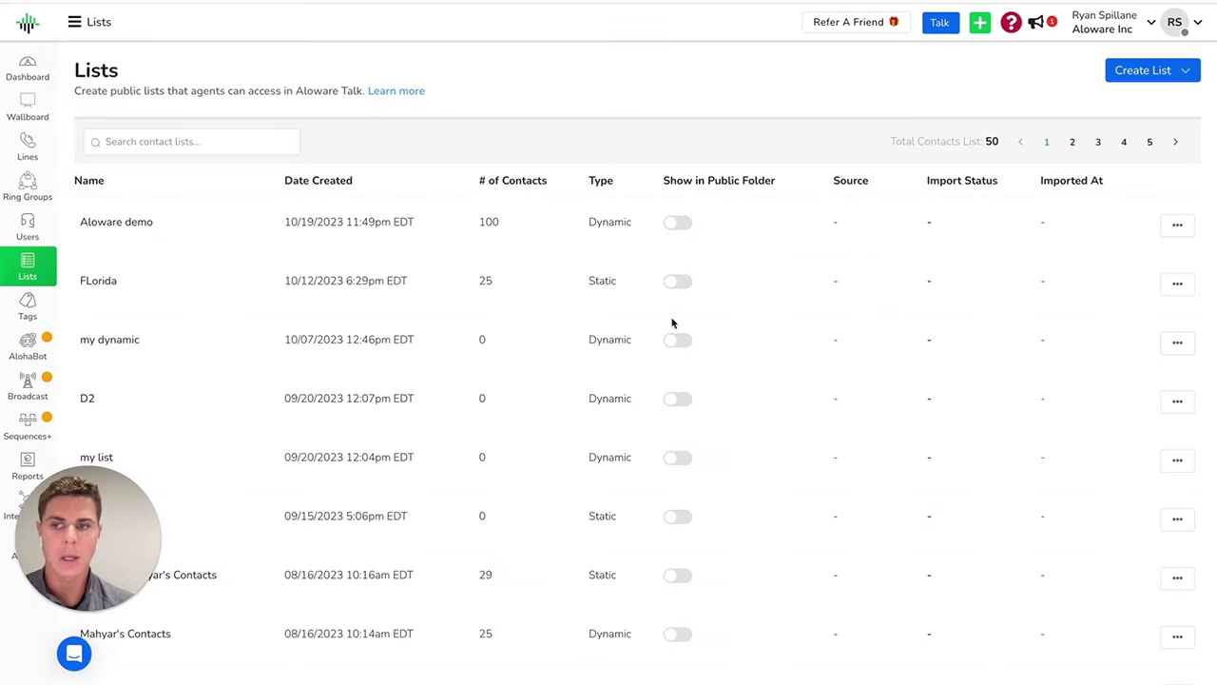
Import the HubSpot list "!Retently - Test Users" as a new contact list.
left_click(1174, 73)
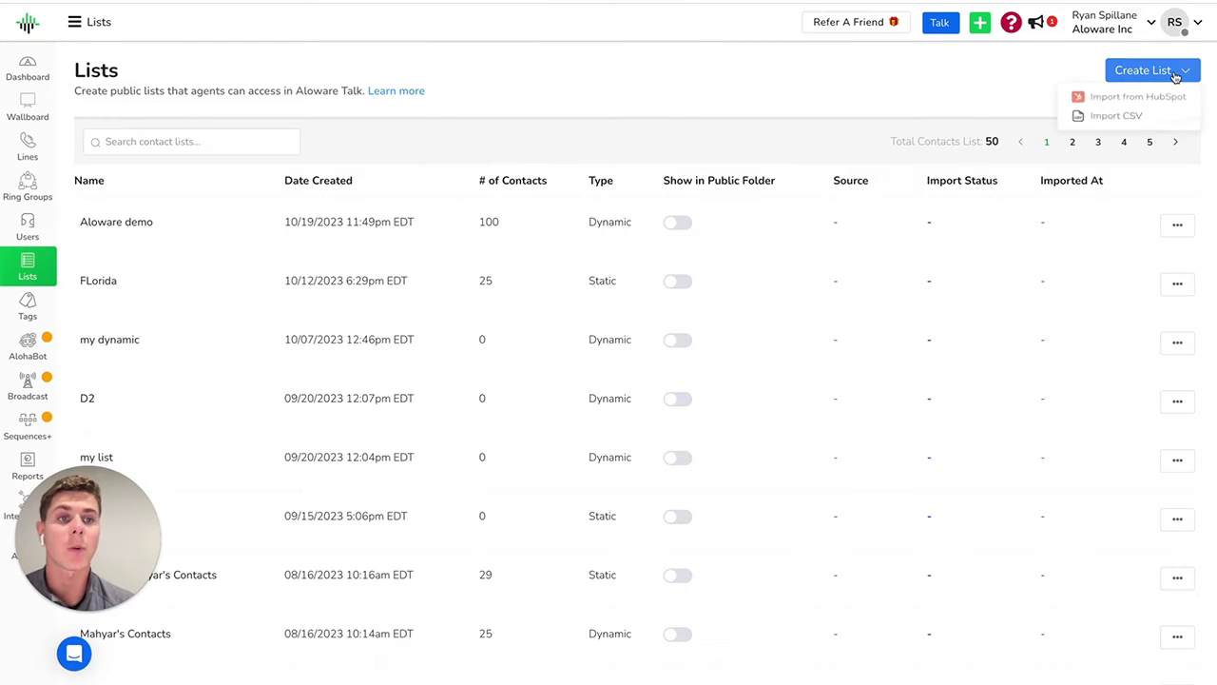
left_click(1144, 103)
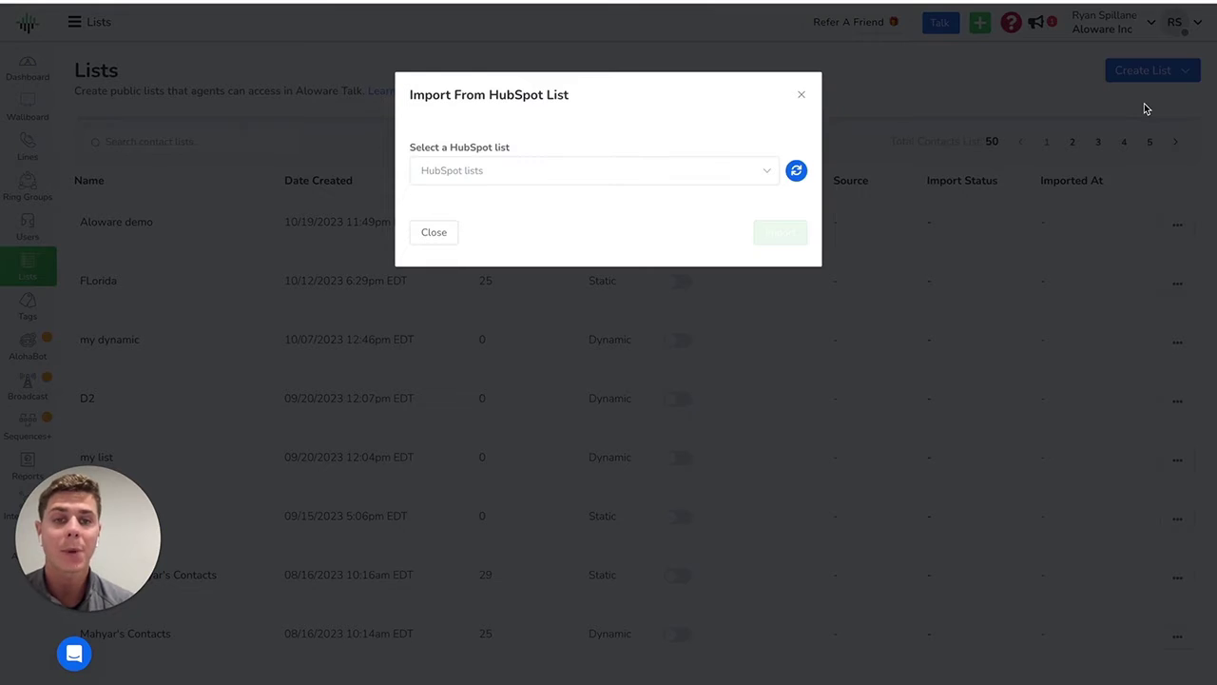
left_click(541, 186)
left_click(543, 213)
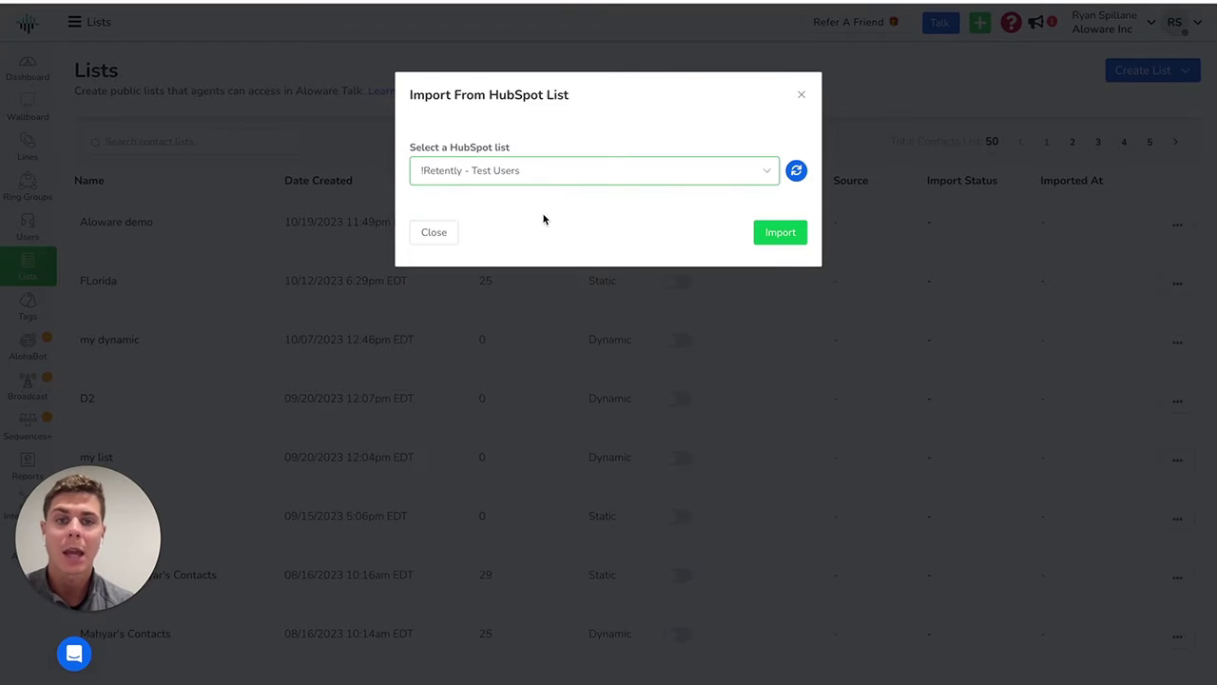
left_click(785, 236)
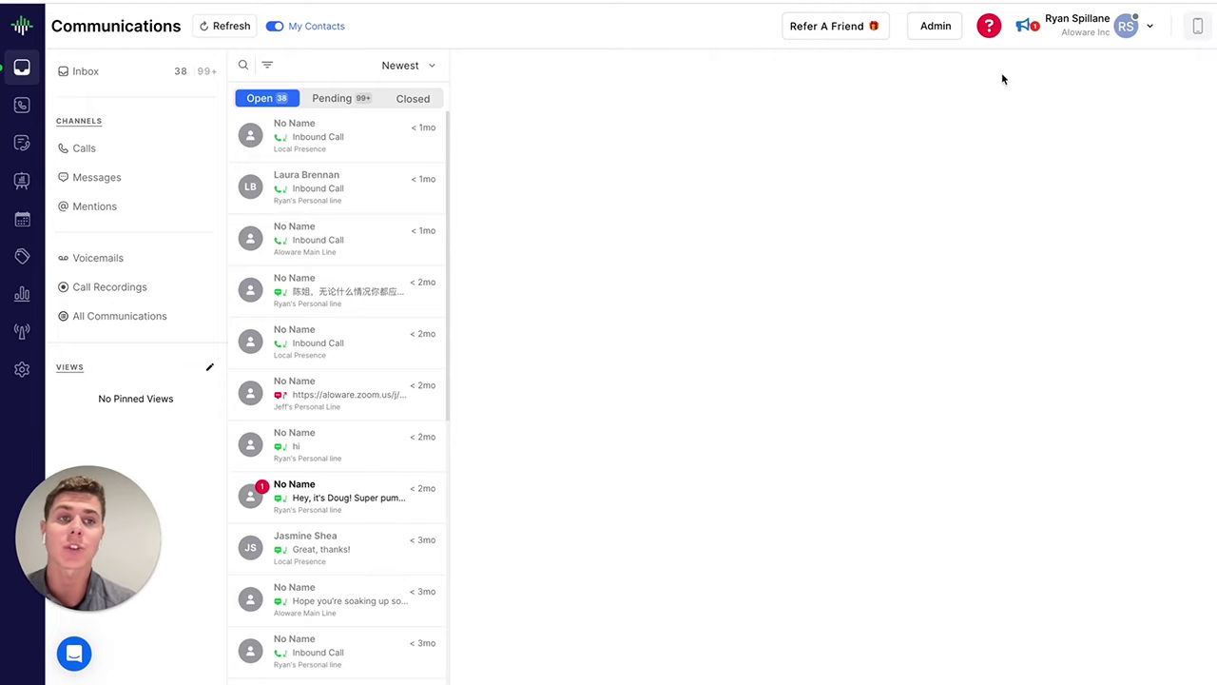
In Aloware Talk, enter the test contact's phone number, select the personal line as caller and place the call.
left_click(1196, 27)
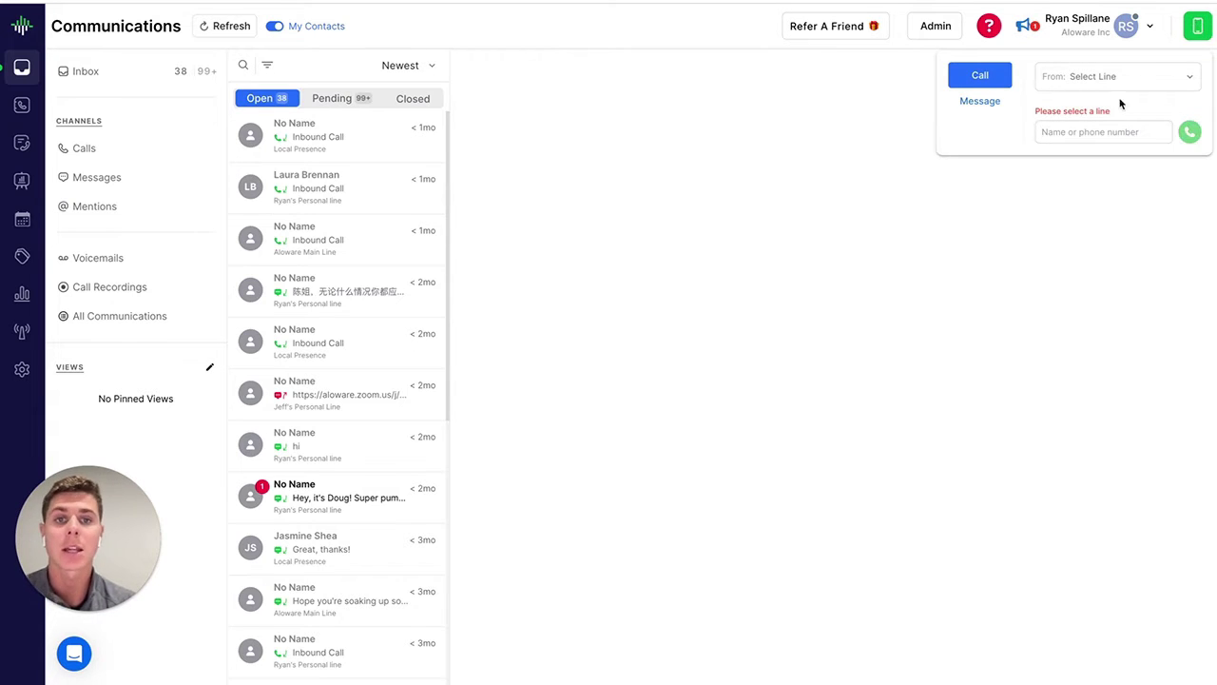
left_click(1093, 131)
type("+16175551")
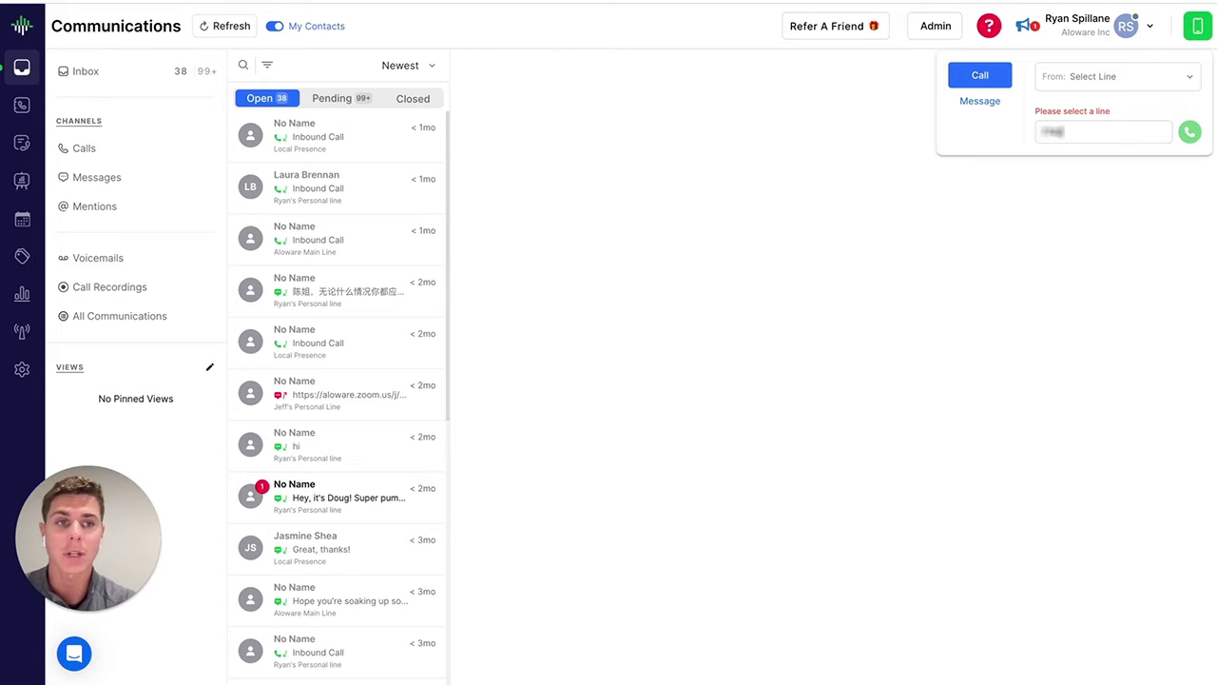
left_click(1114, 81)
left_click(1108, 108)
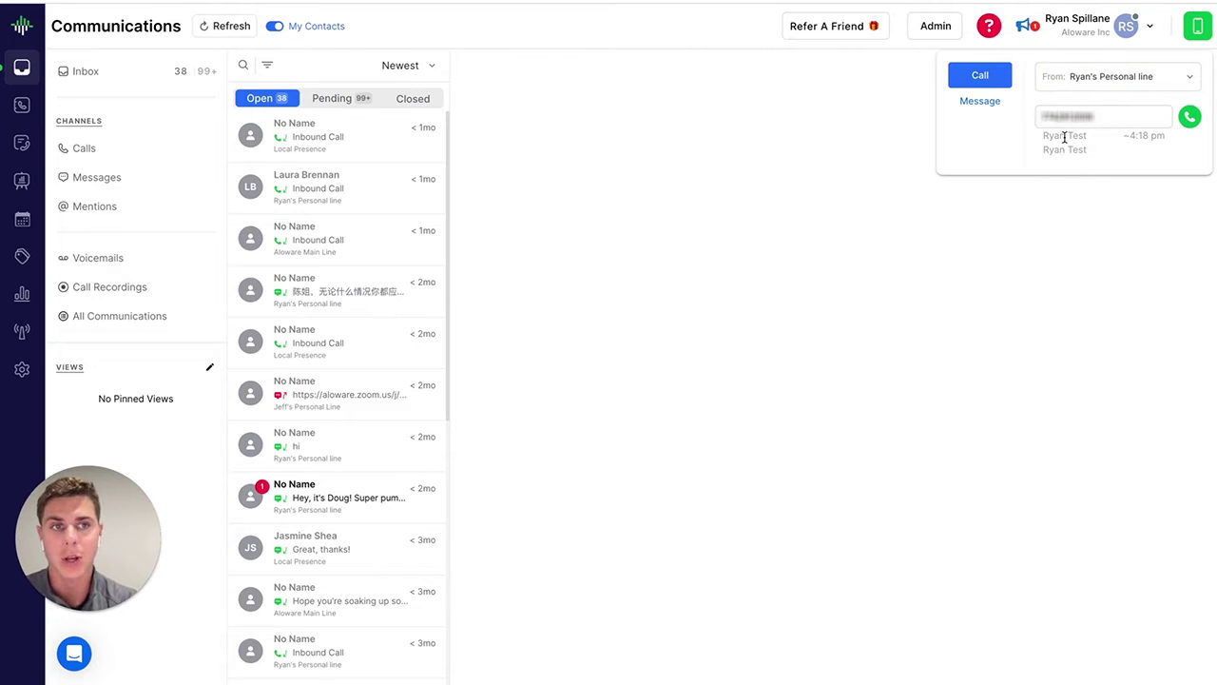
left_click(1188, 116)
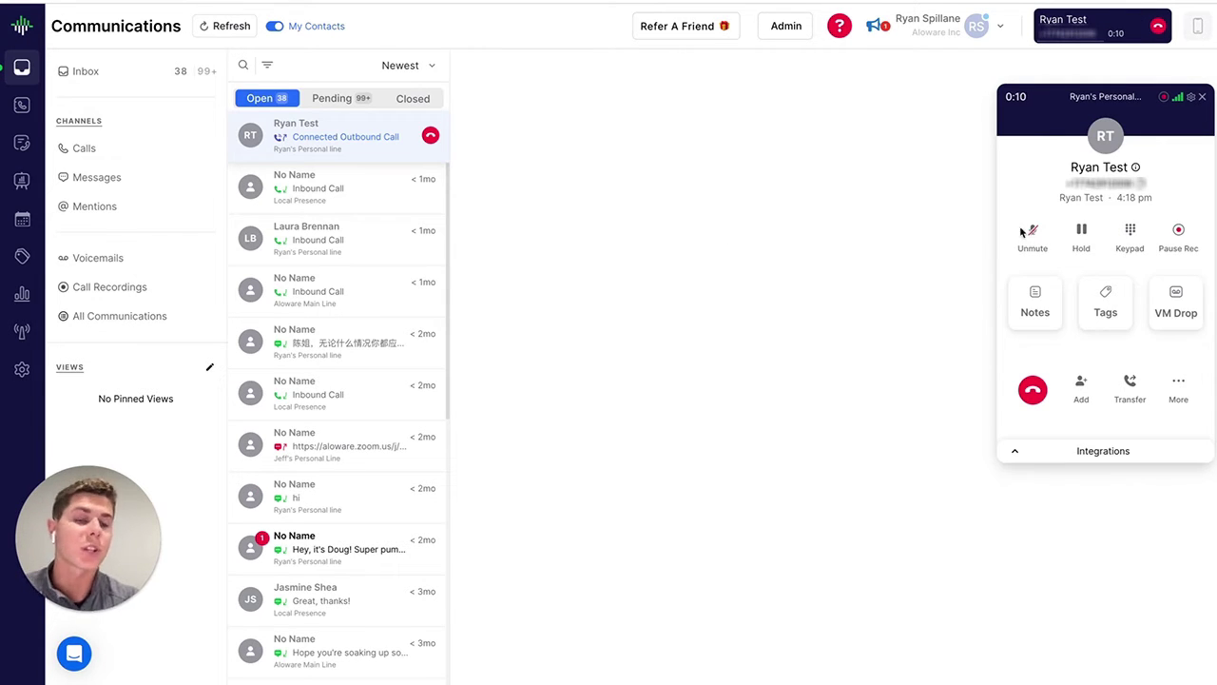
Add the note "chatted w/ myself" to the active call, save it and collapse the notes.
left_click(1036, 305)
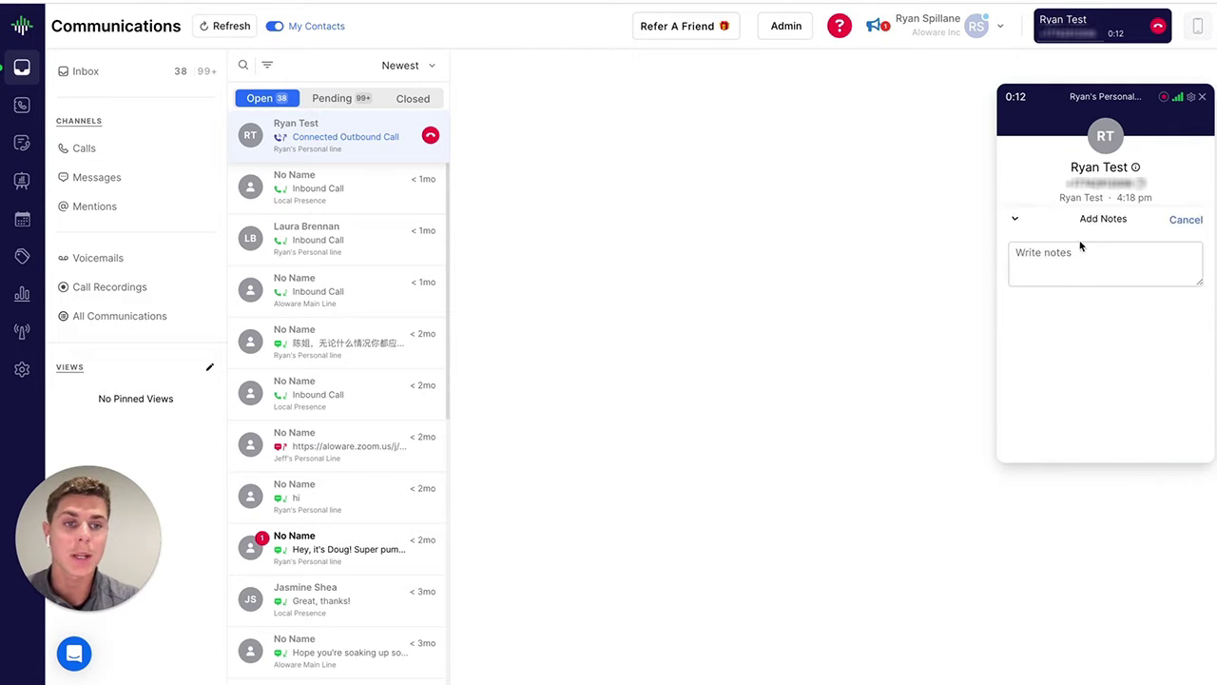
left_click(1078, 175)
type("cha")
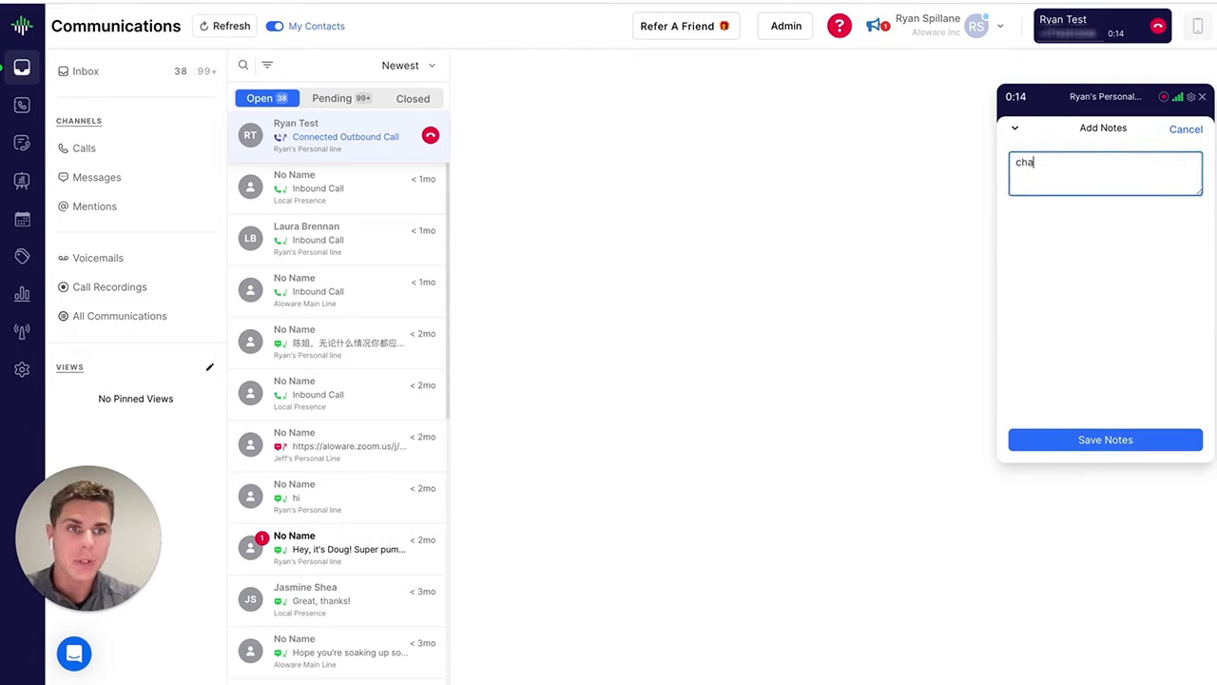
type("tted w/ myself")
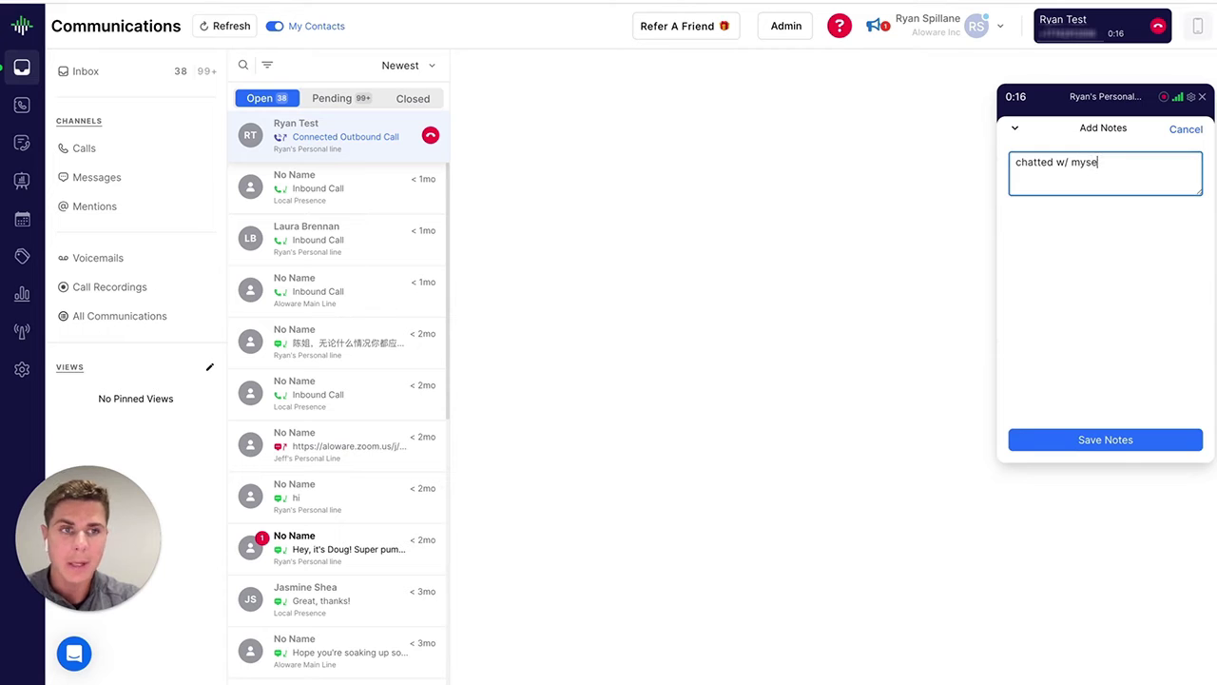
left_click(1080, 447)
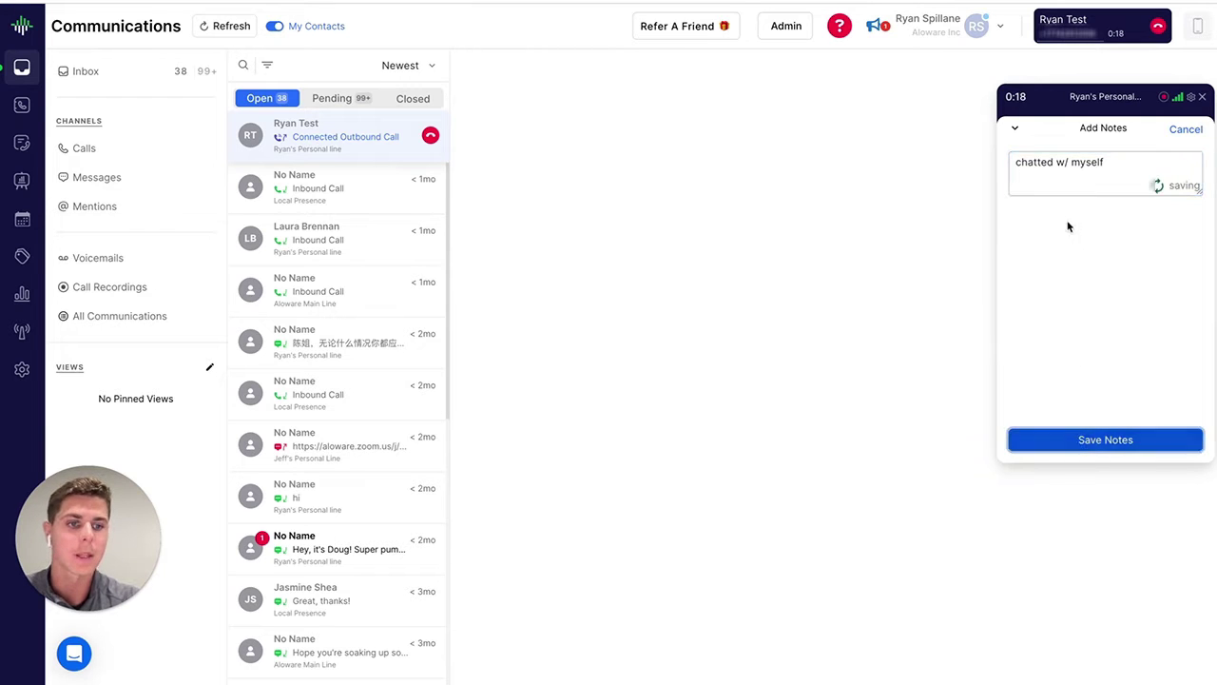
left_click(1011, 128)
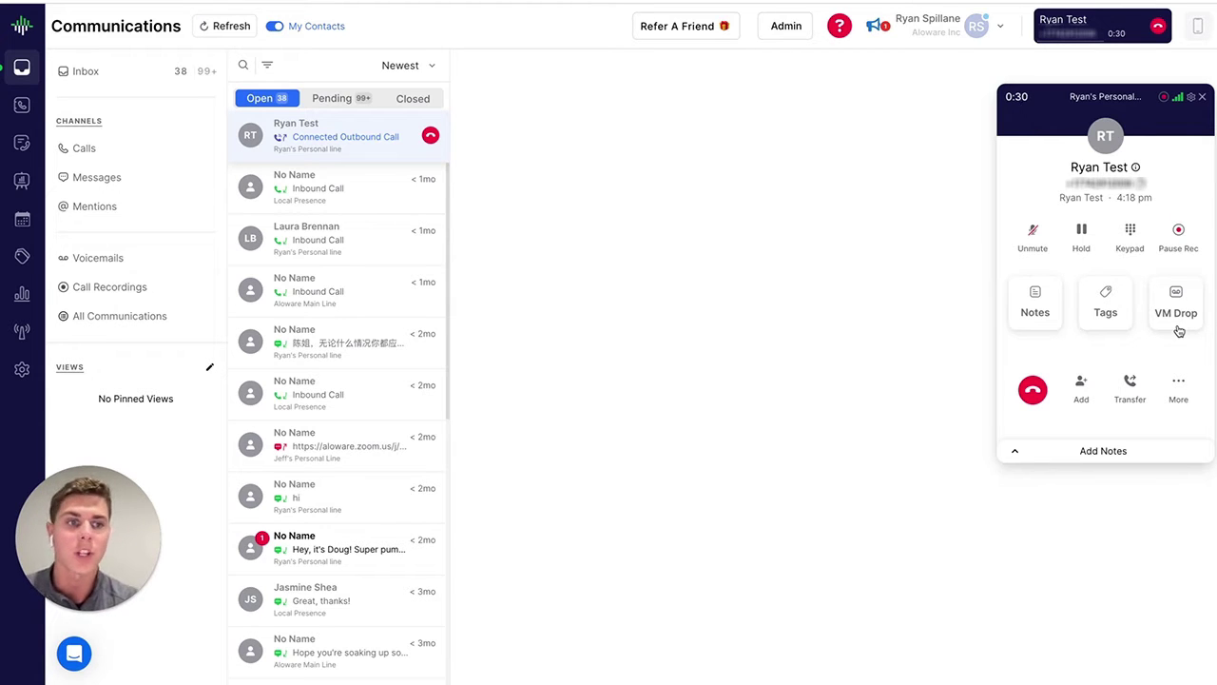
Open the outbound call settings and examine the saved recording in the Voicemail Drop Library.
left_click(23, 369)
left_click(136, 255)
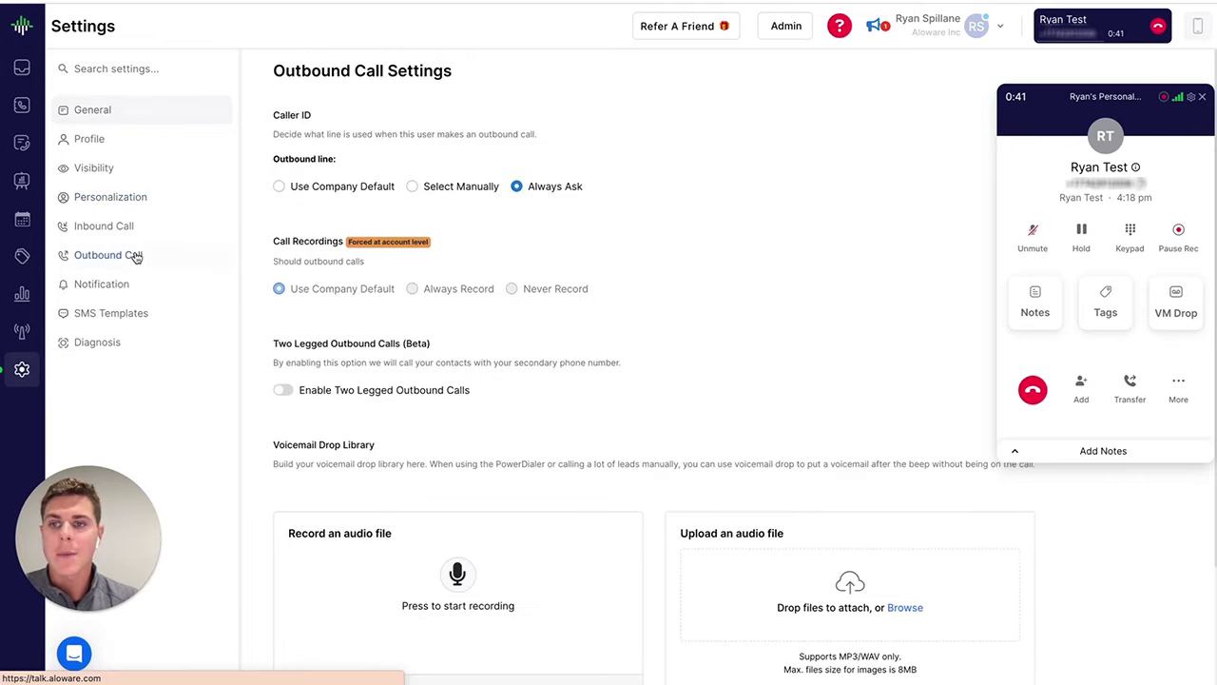
scroll(391, 371, "down", 3)
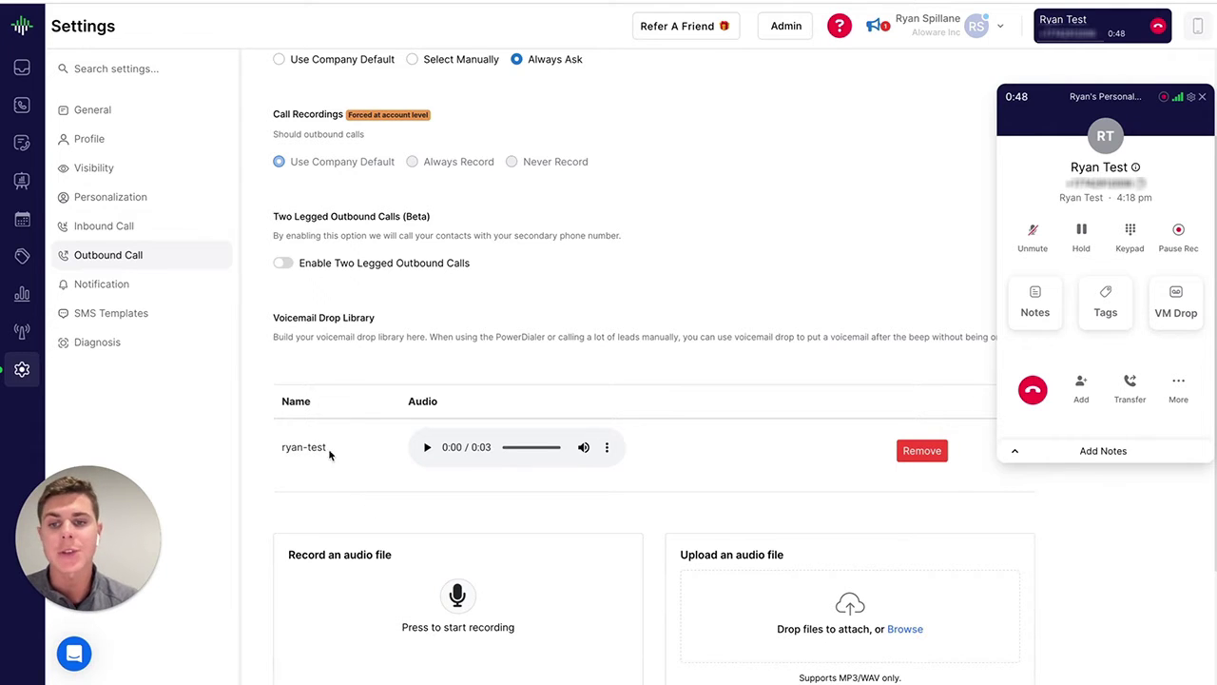
left_click_drag(331, 455, 283, 455)
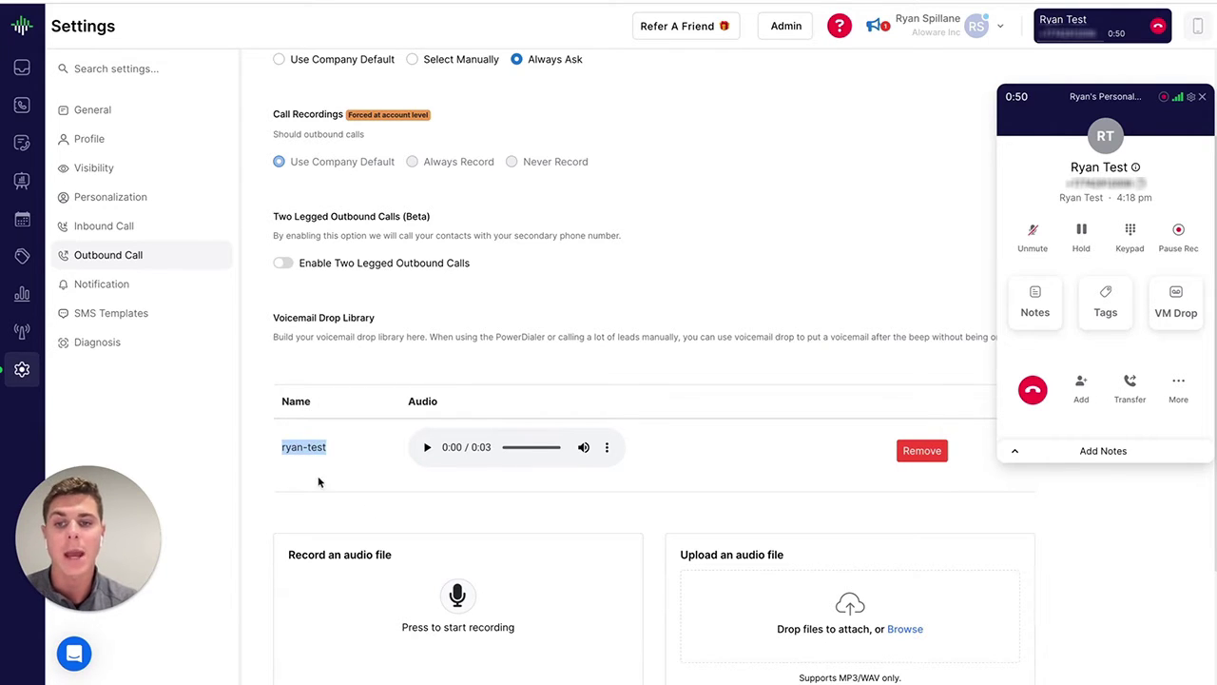
Select the saved test voicemail for a voicemail drop on the active call, then collapse the VM Drop options without leaving it.
left_click(1175, 301)
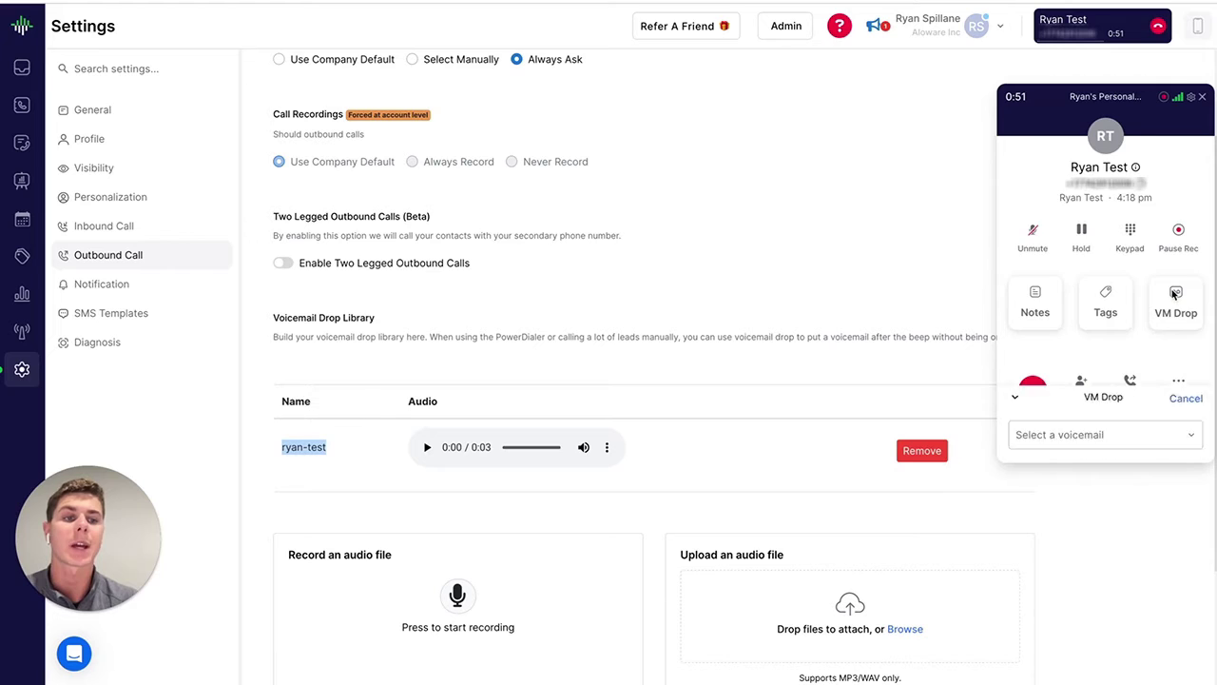
left_click(1069, 161)
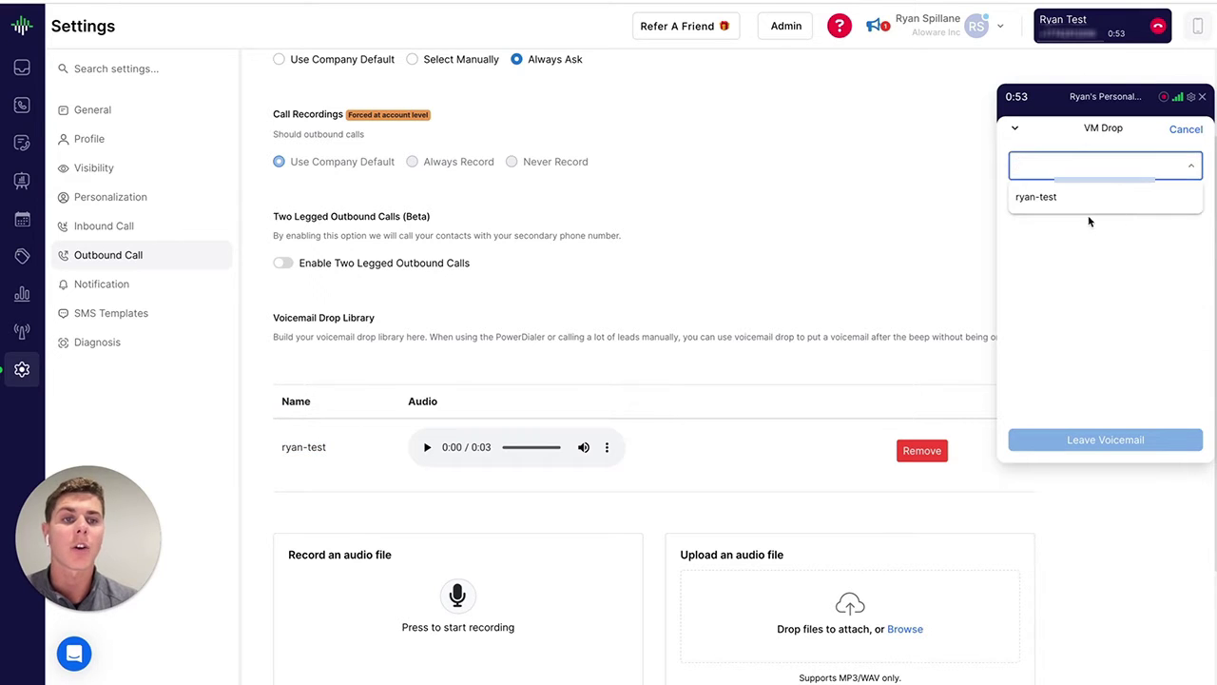
left_click(1078, 198)
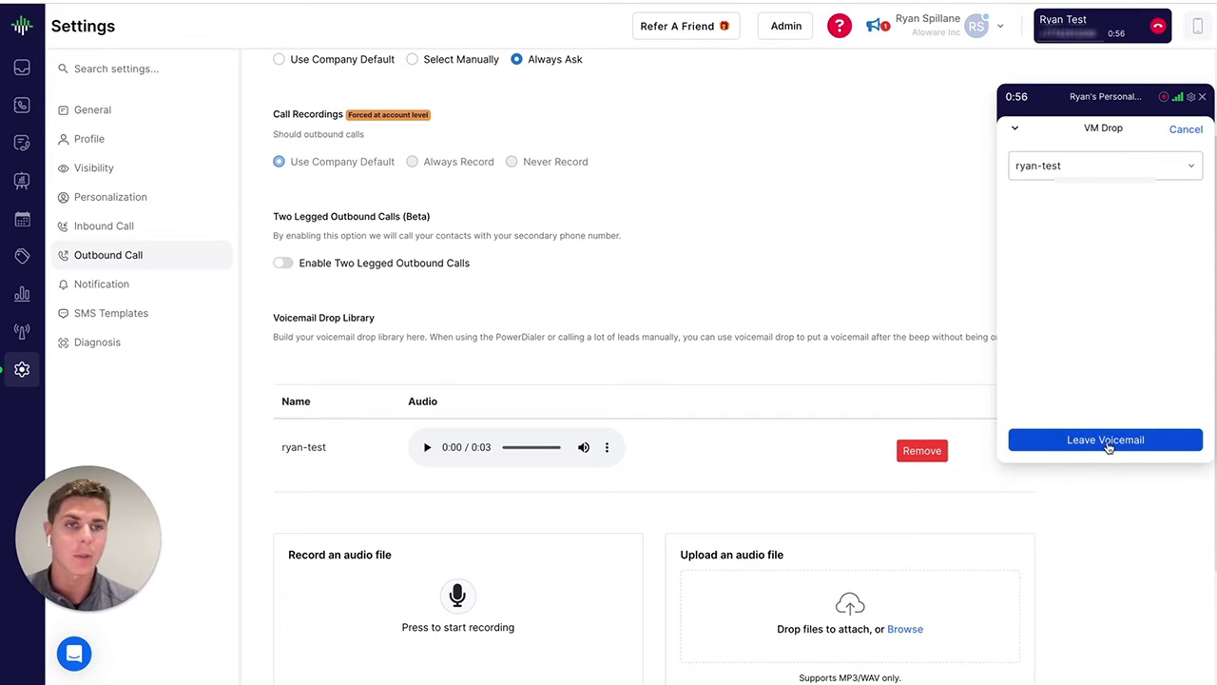
left_click(1016, 130)
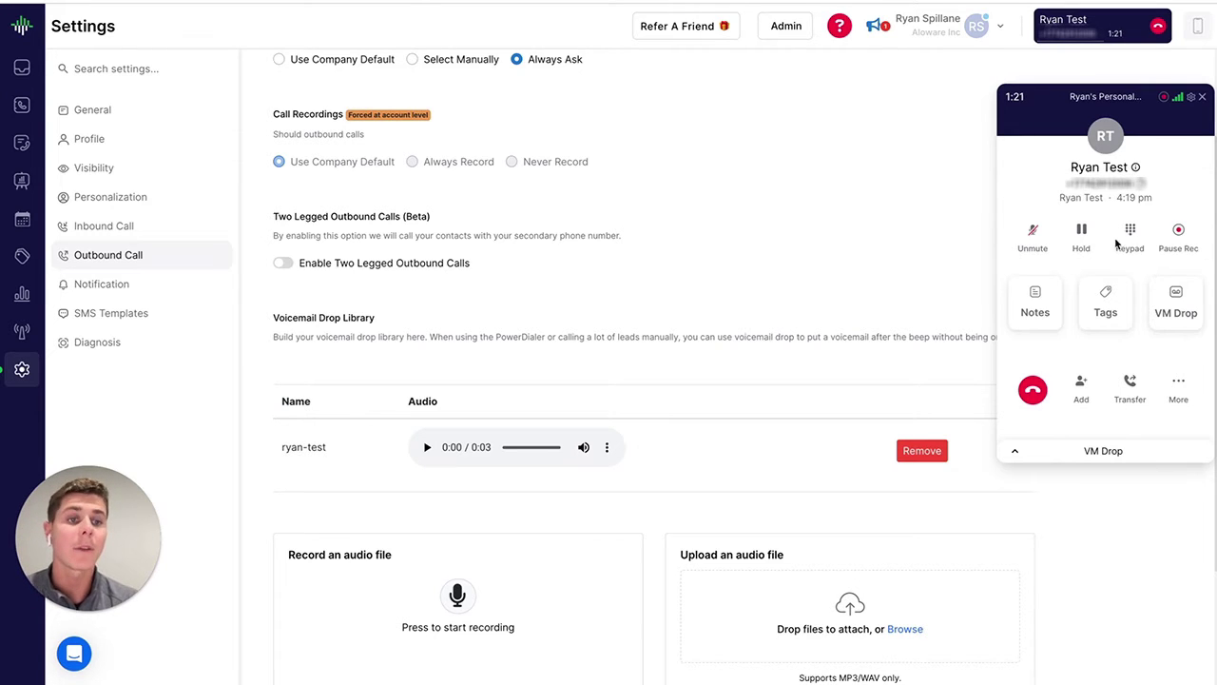
Examine the in-call controls by viewing the dial pad, holding and resuming the call, and viewing the Add User options.
left_click(1131, 232)
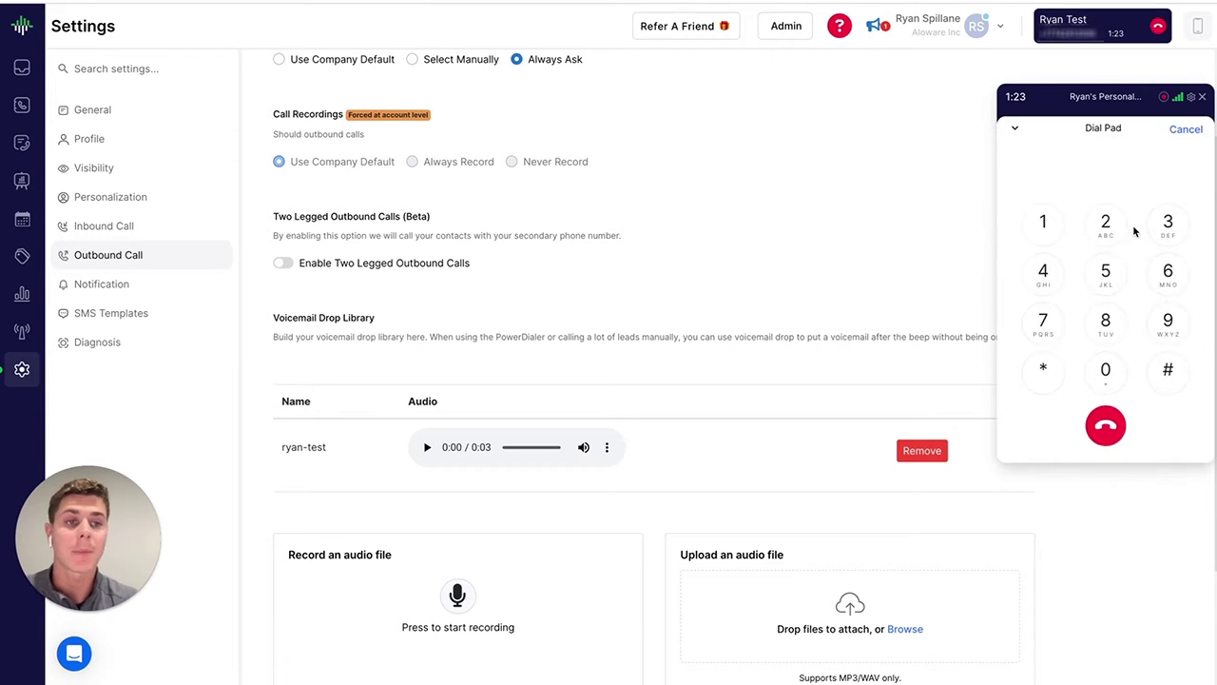
left_click(1013, 128)
left_click(1081, 234)
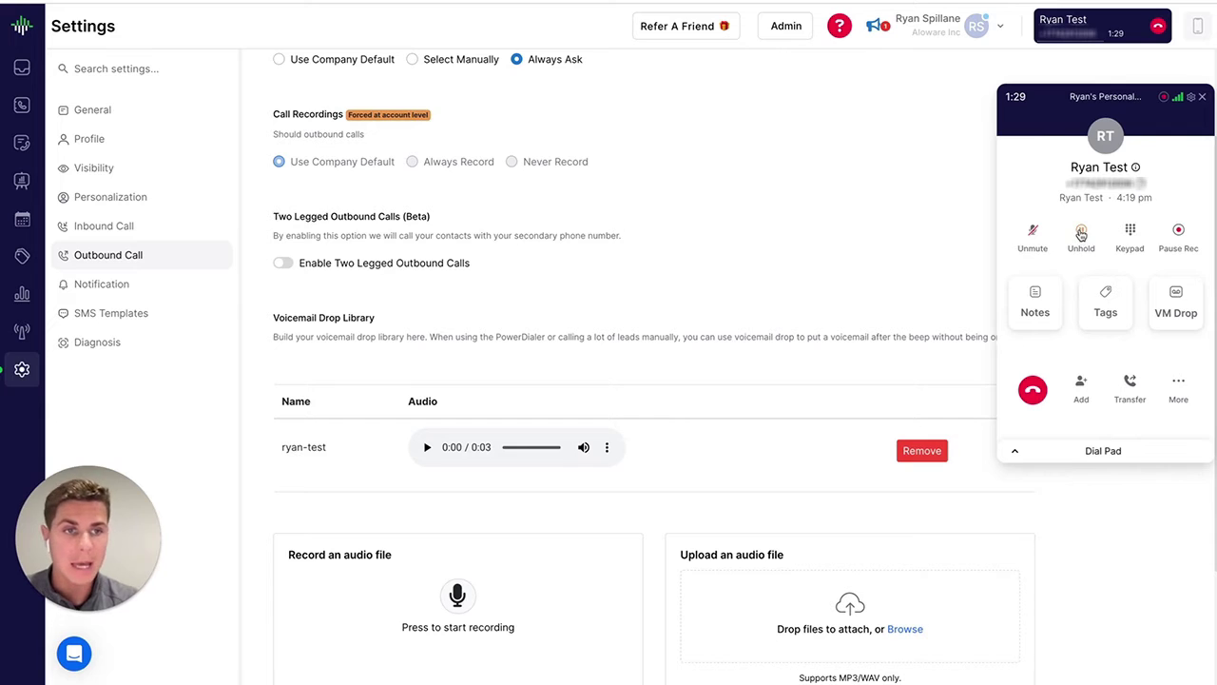
left_click(1081, 235)
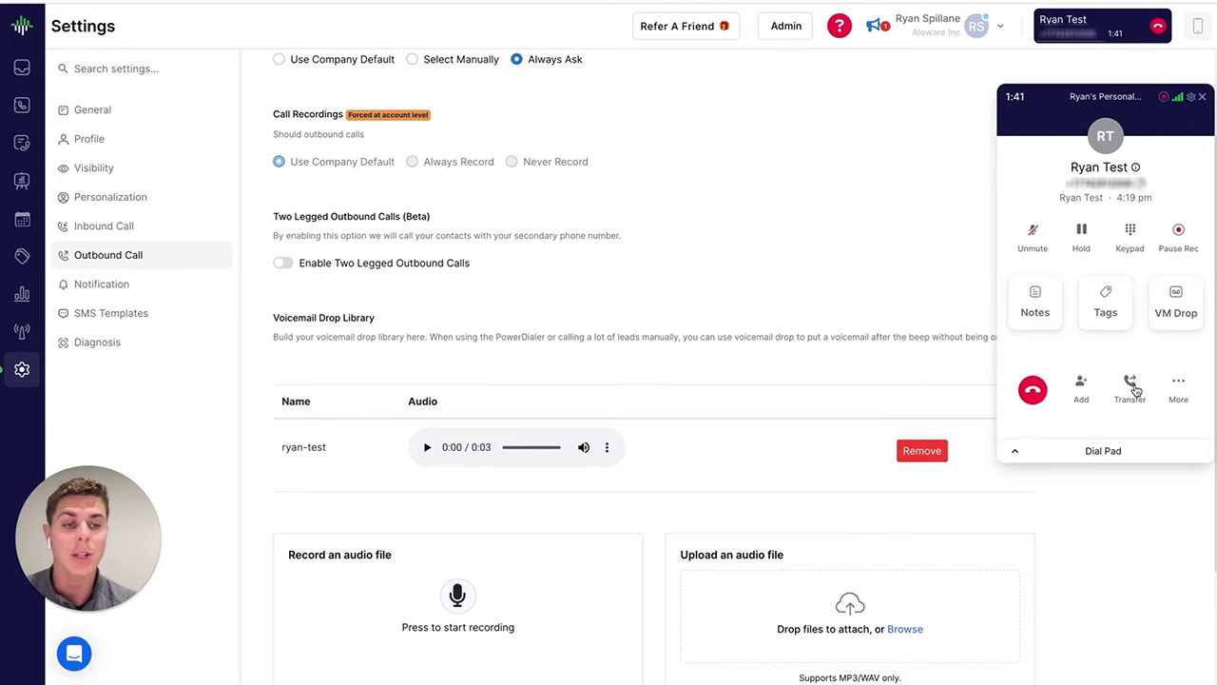
left_click(1082, 398)
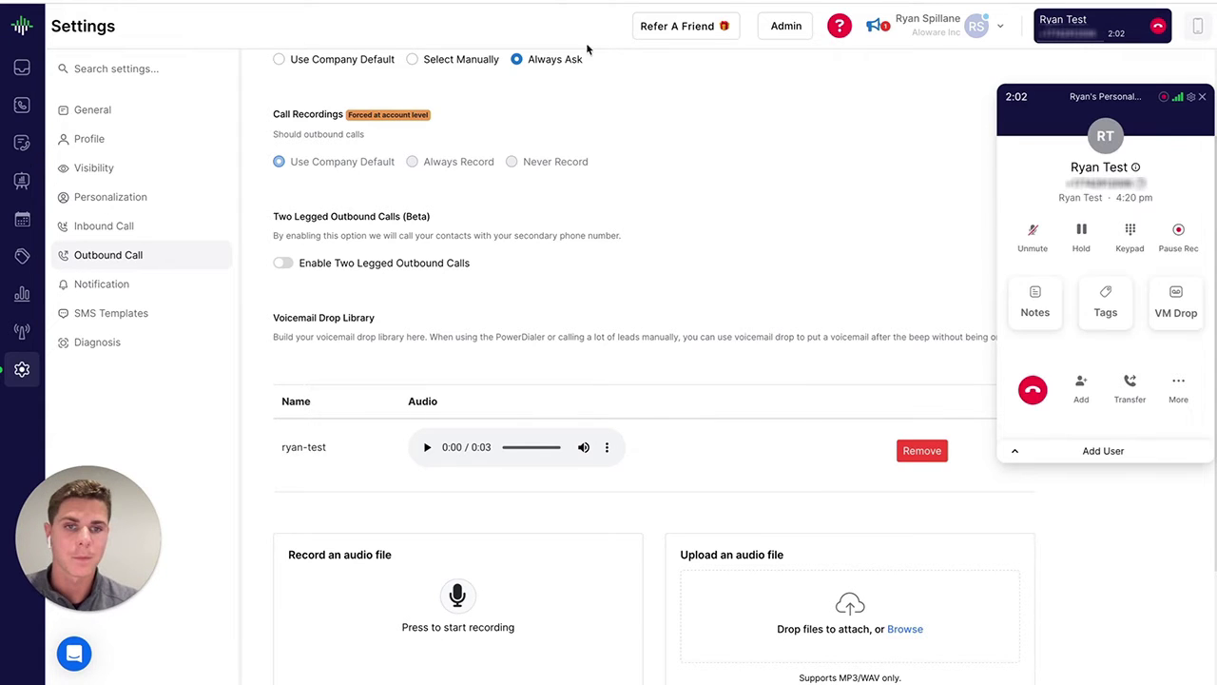
End the call and set its call disposition to Connected.
left_click(1033, 390)
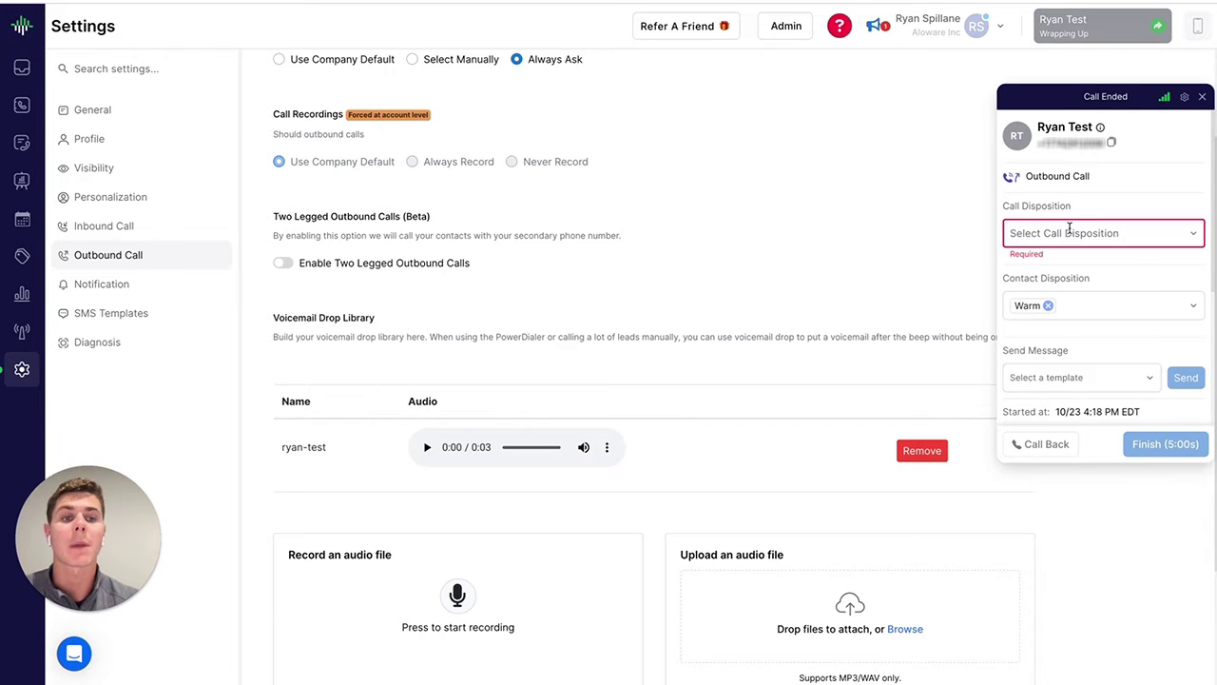
left_click(1070, 232)
type("conne")
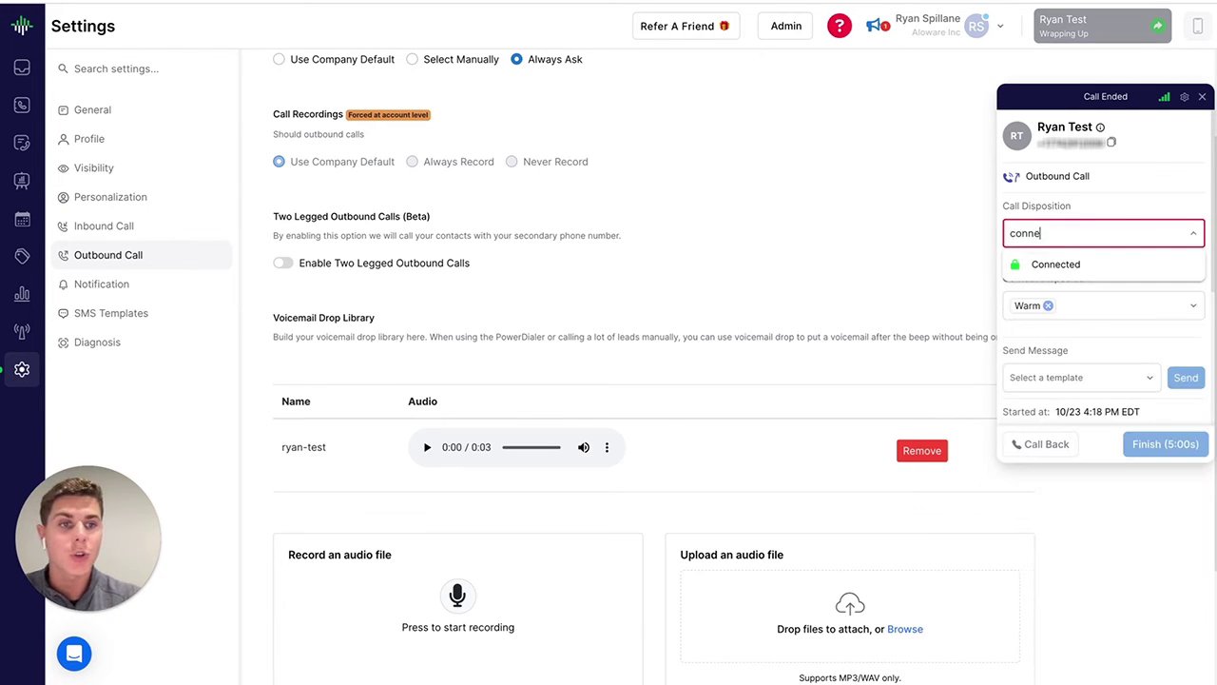
left_click(1055, 266)
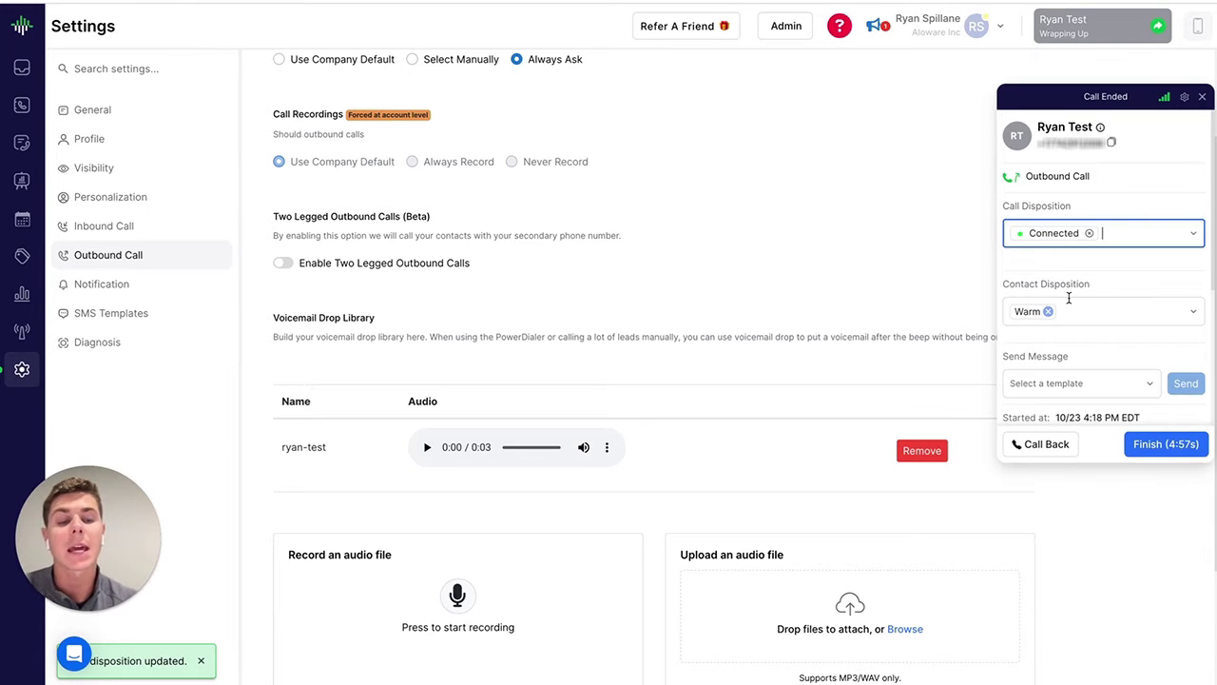
Review the available SMS templates in the settings and send the calendar booking template to the called contact from the call wrap-up.
scroll(1068, 296, "down", 1)
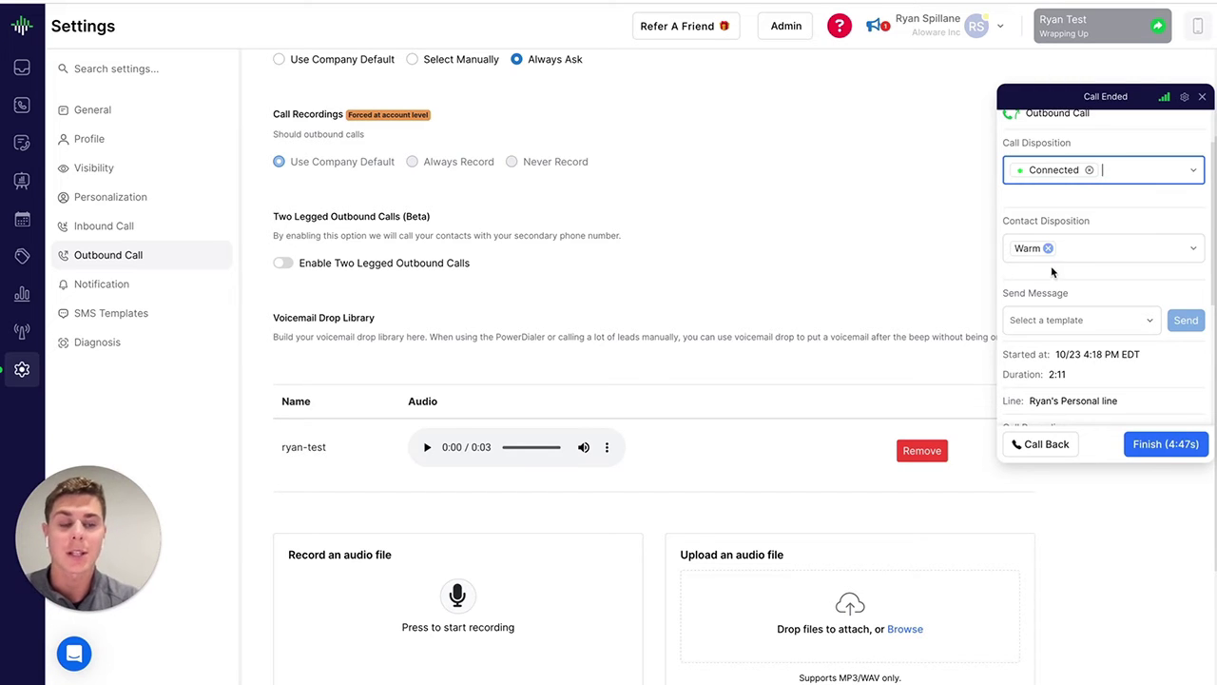
scroll(1059, 283, "down", 1)
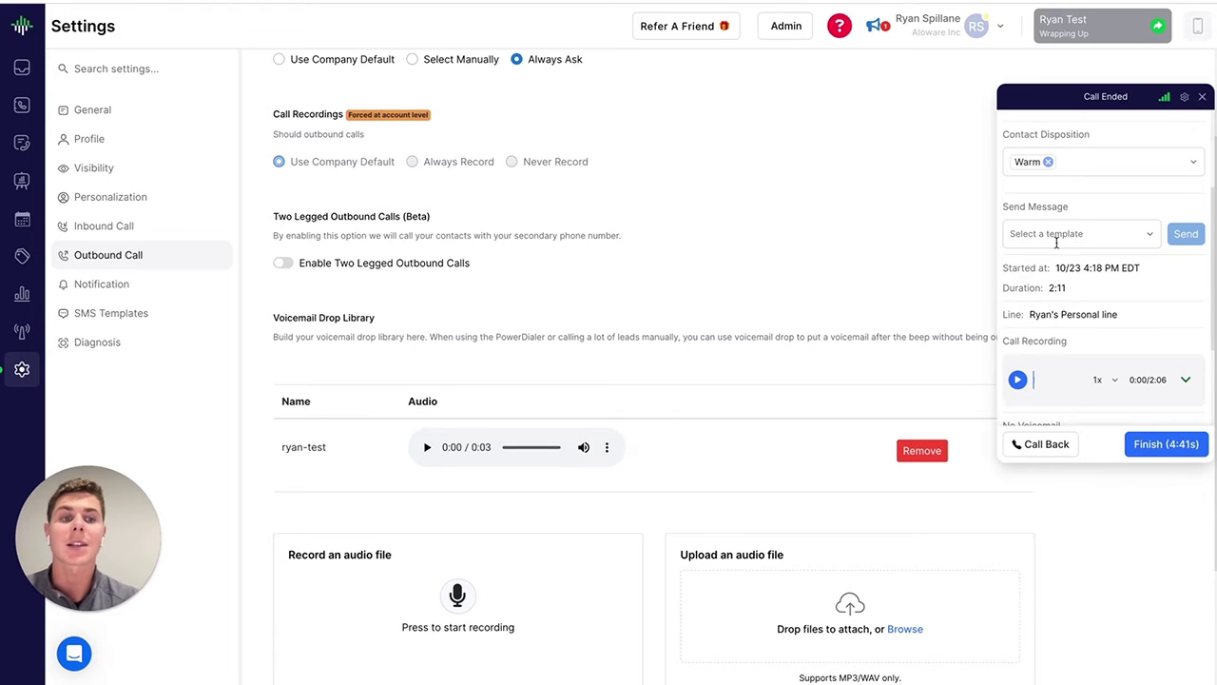
left_click(99, 324)
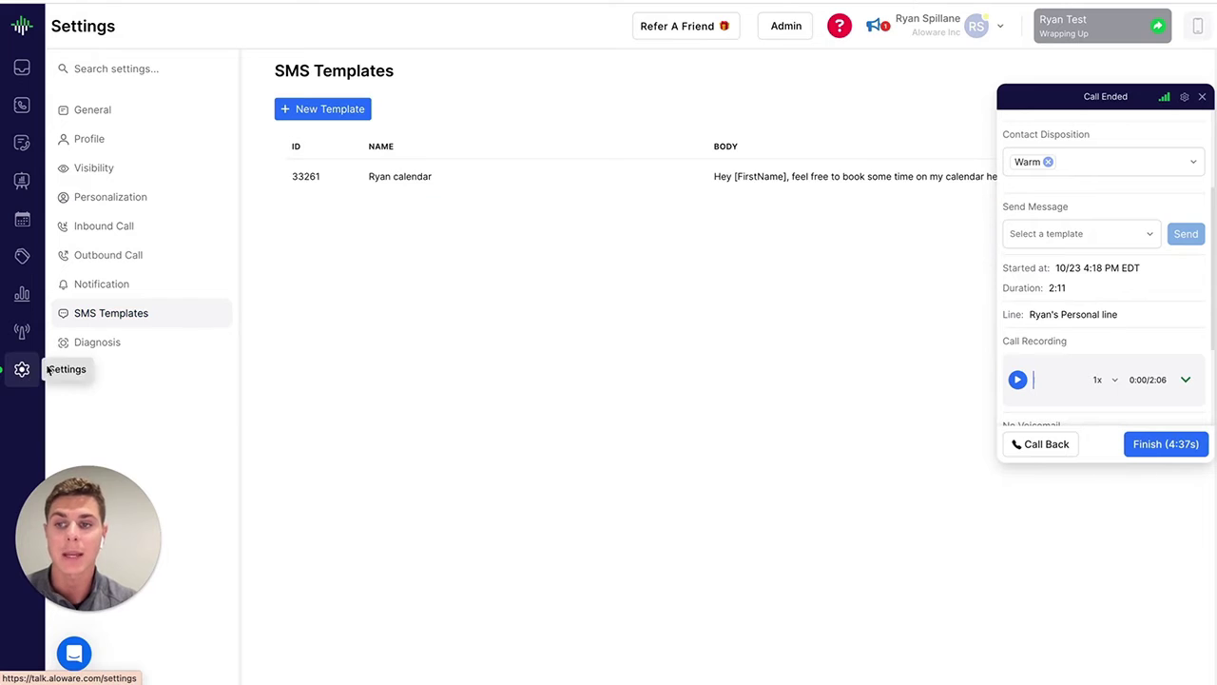
left_click(1093, 243)
left_click(1065, 316)
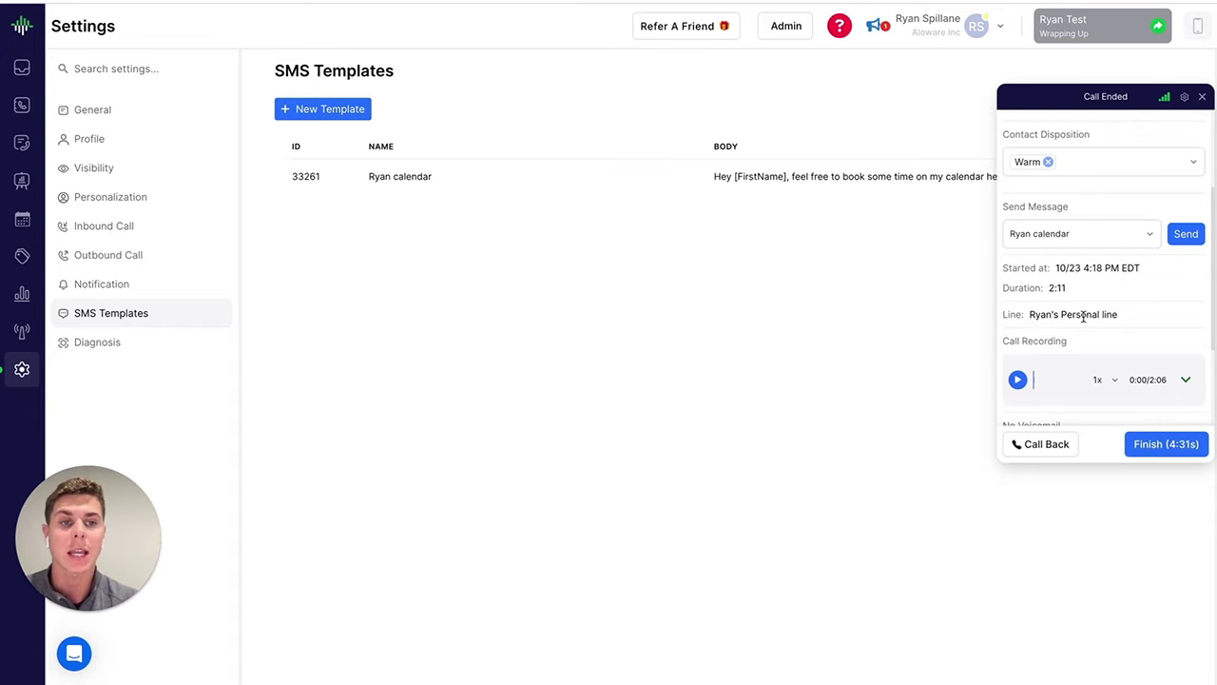
scroll(1084, 258, "up", 3)
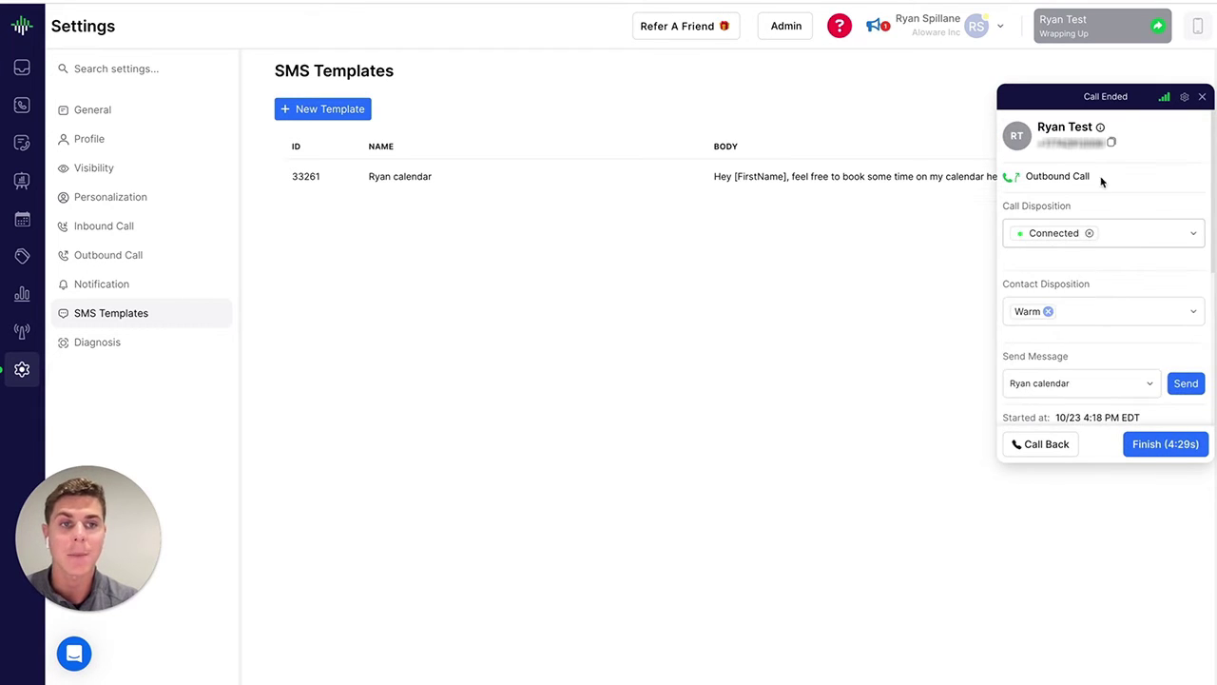
left_click(1179, 383)
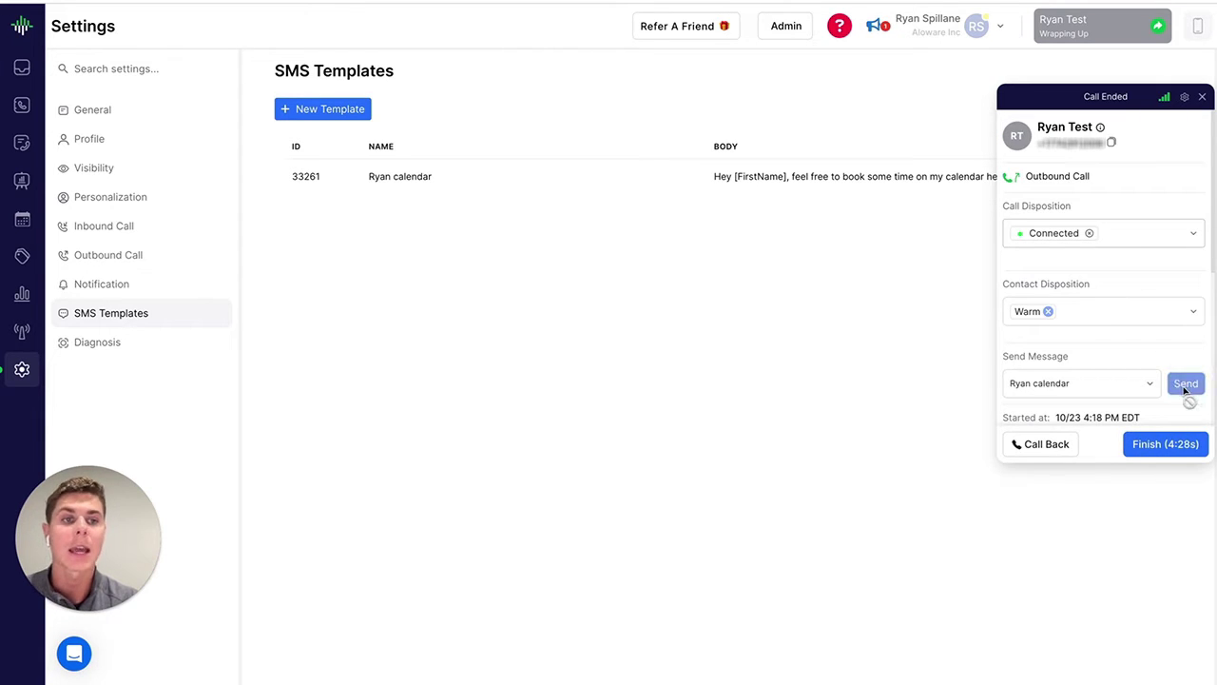
Open the called contact's record and examine the latest outbound call's details and the booking message sent after it.
left_click(1100, 127)
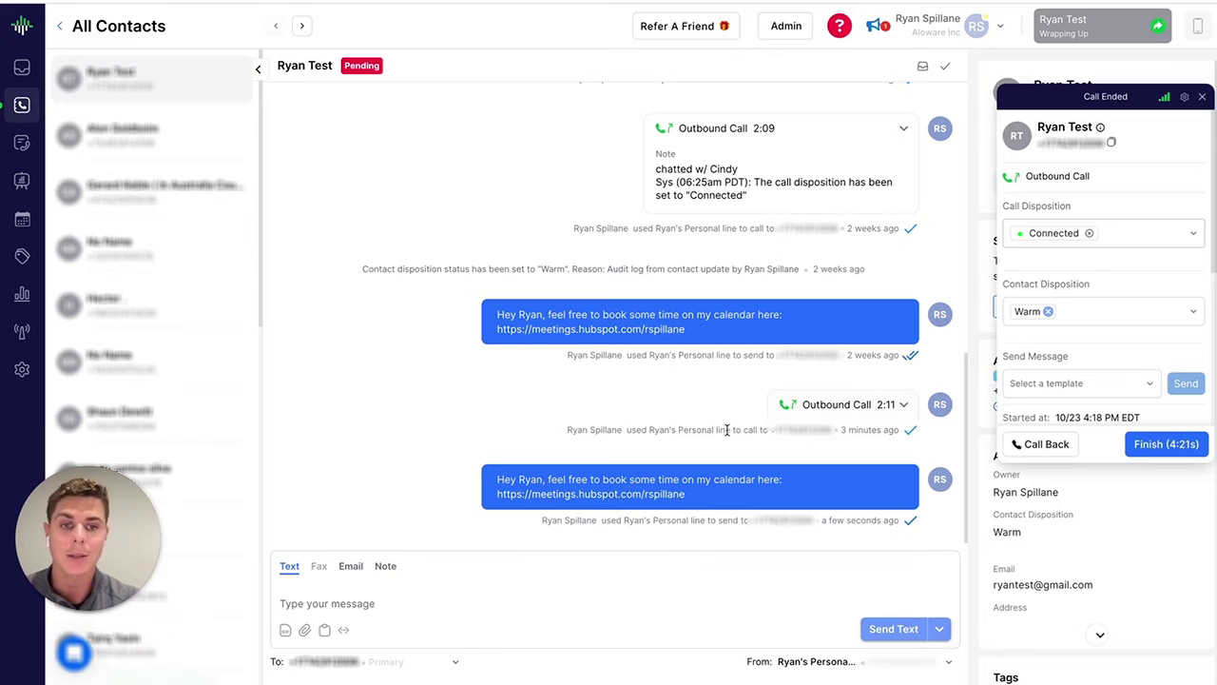
left_click(840, 408)
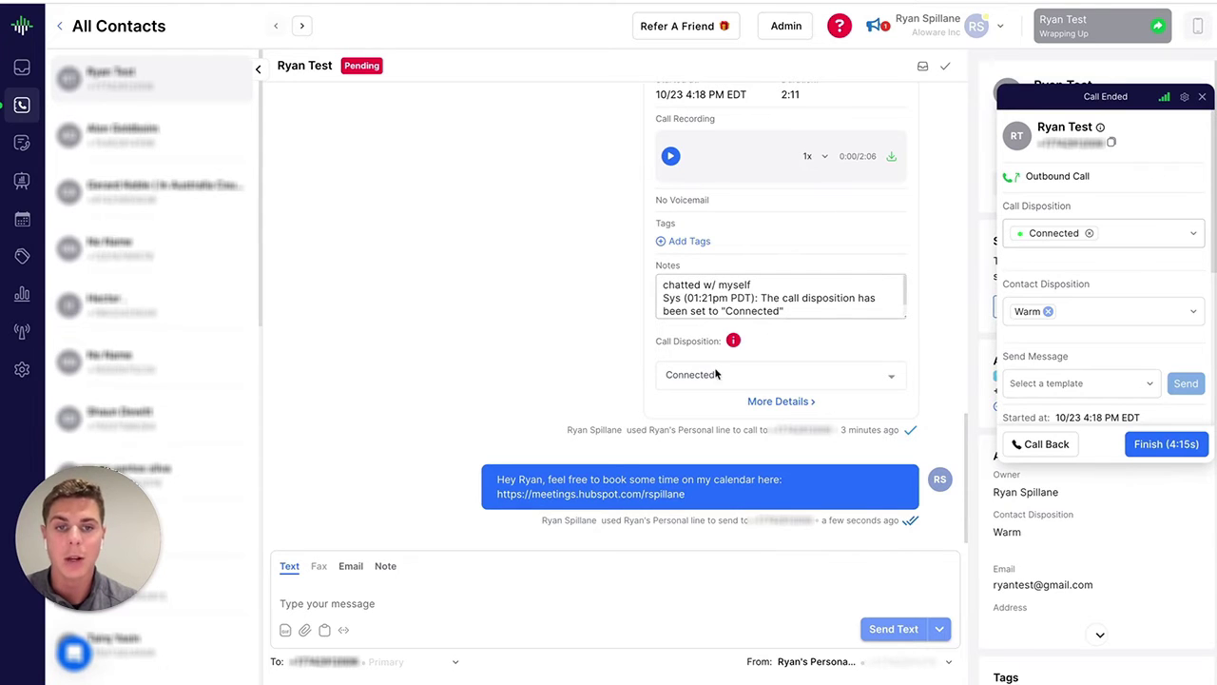
left_click_drag(687, 498, 482, 475)
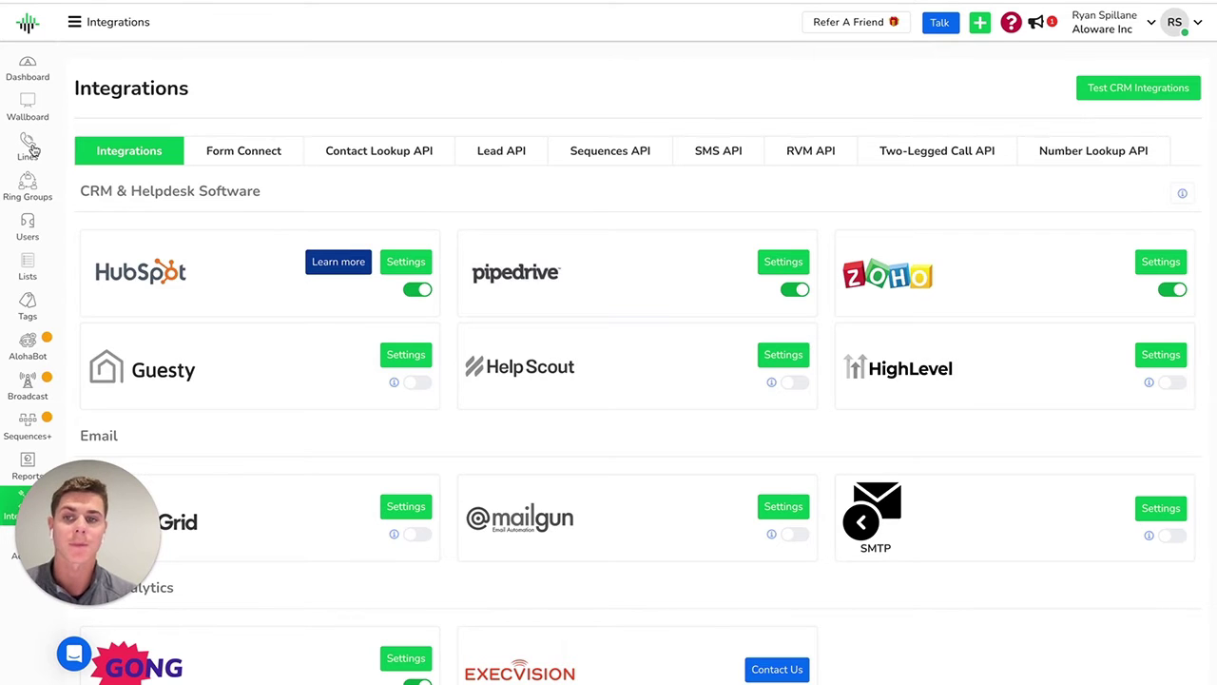
Look through the admin portal's available integrations for CRM, email, call analytics and other tools.
scroll(119, 211, "down", 1)
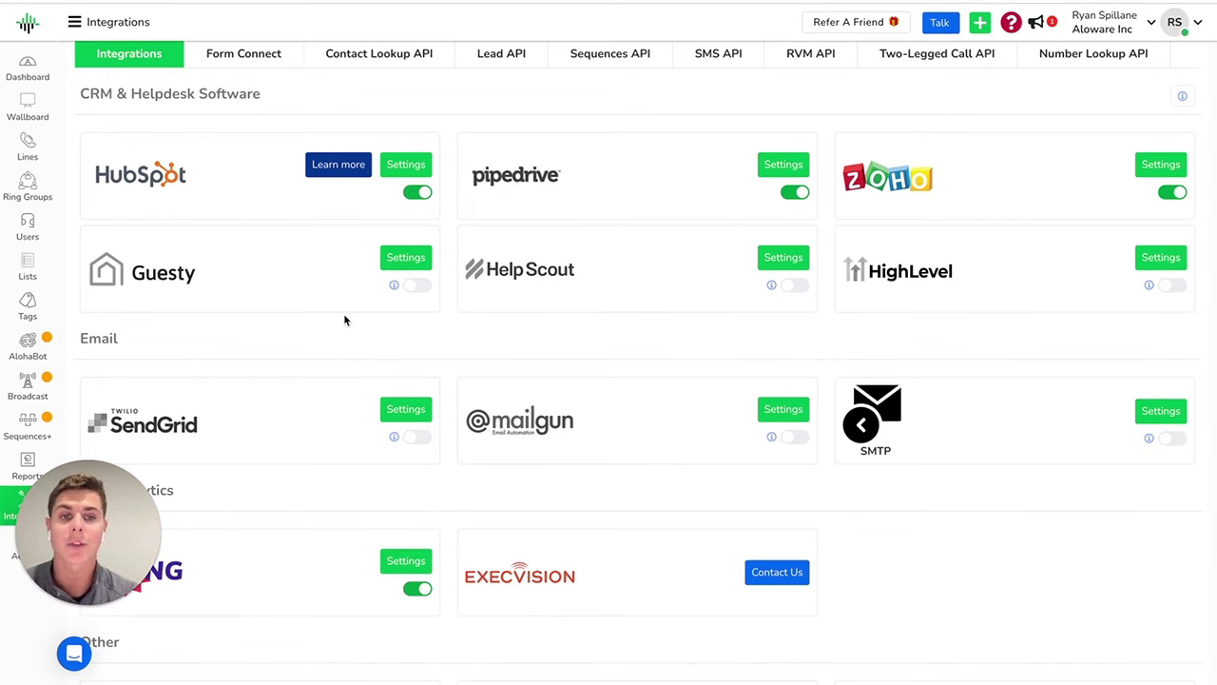
scroll(345, 320, "down", 1)
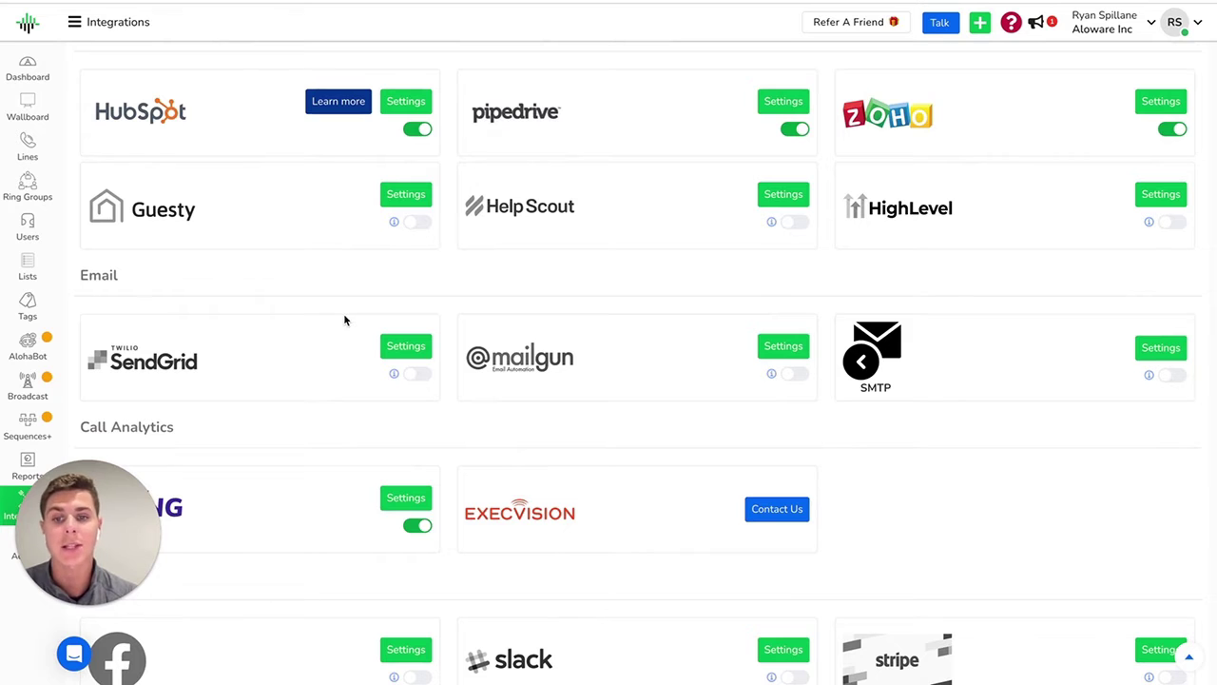
scroll(345, 320, "down", 4)
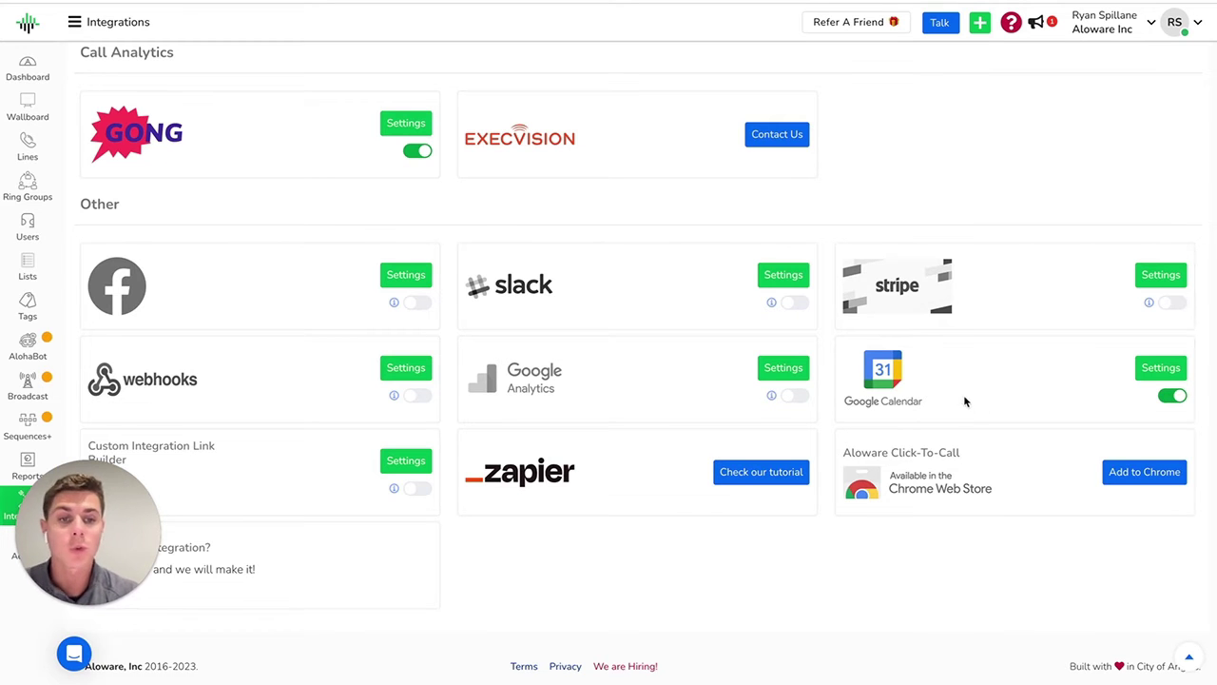
scroll(586, 302, "up", 6)
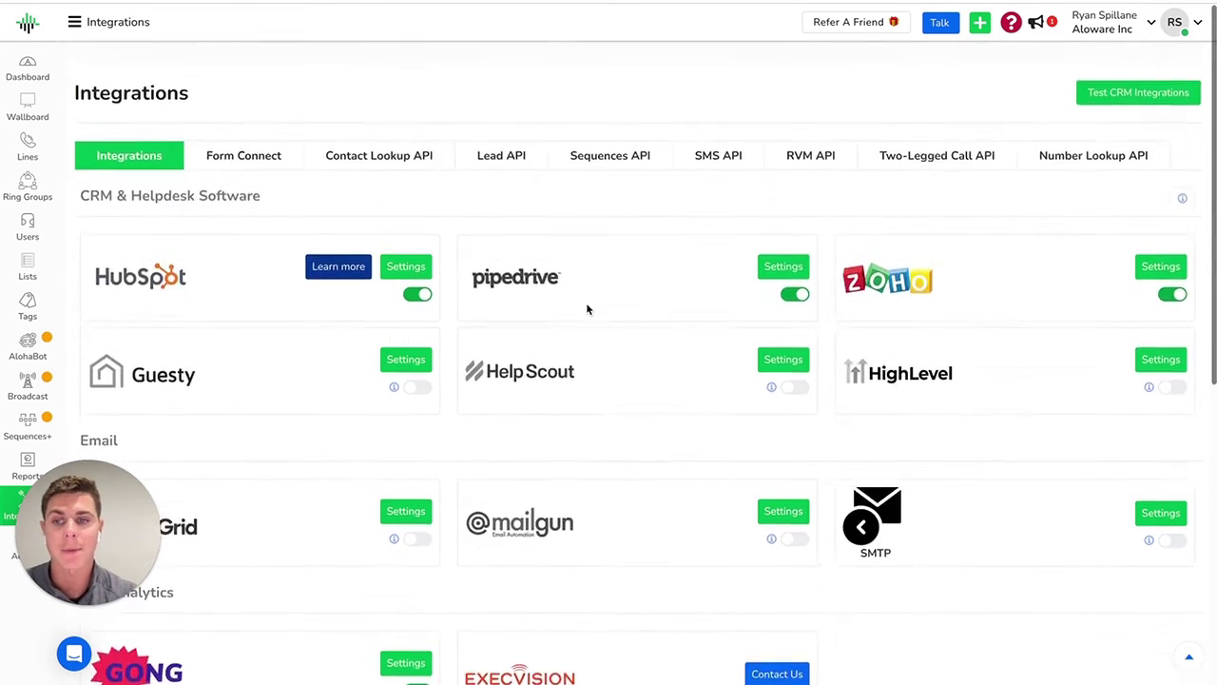
scroll(196, 155, "down", 3)
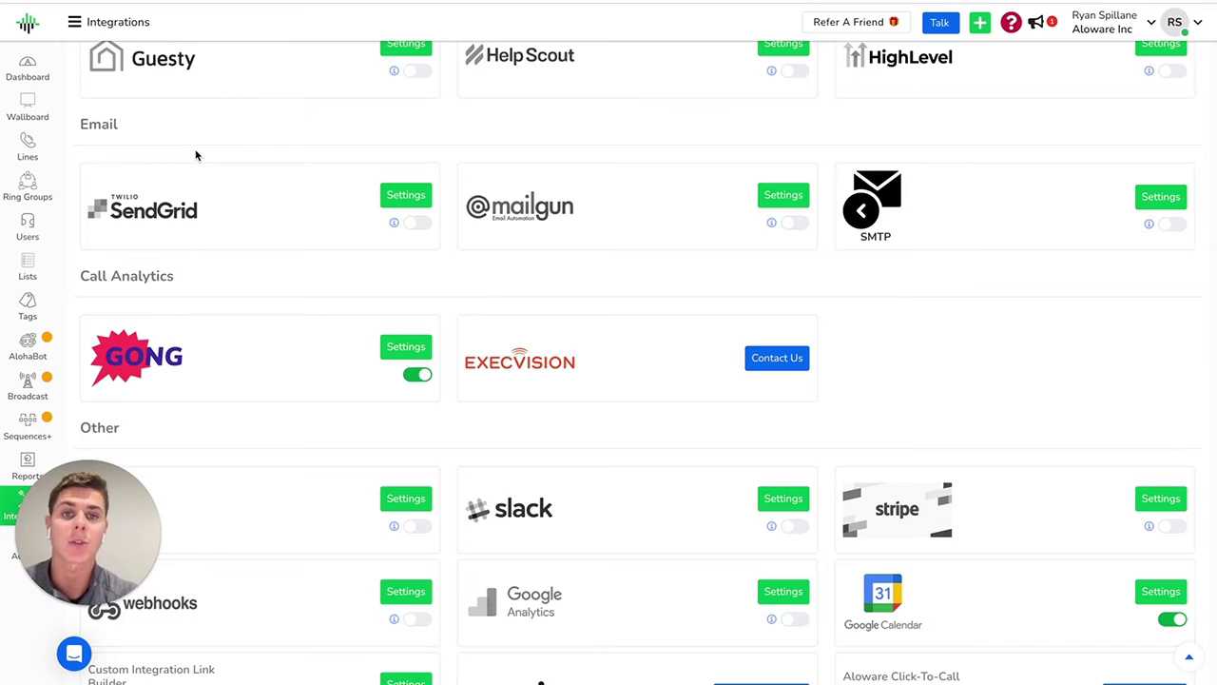
Open a new bulk message broadcast and review its contact selection, send time, throttling, message text and scheduling settings.
left_click(26, 388)
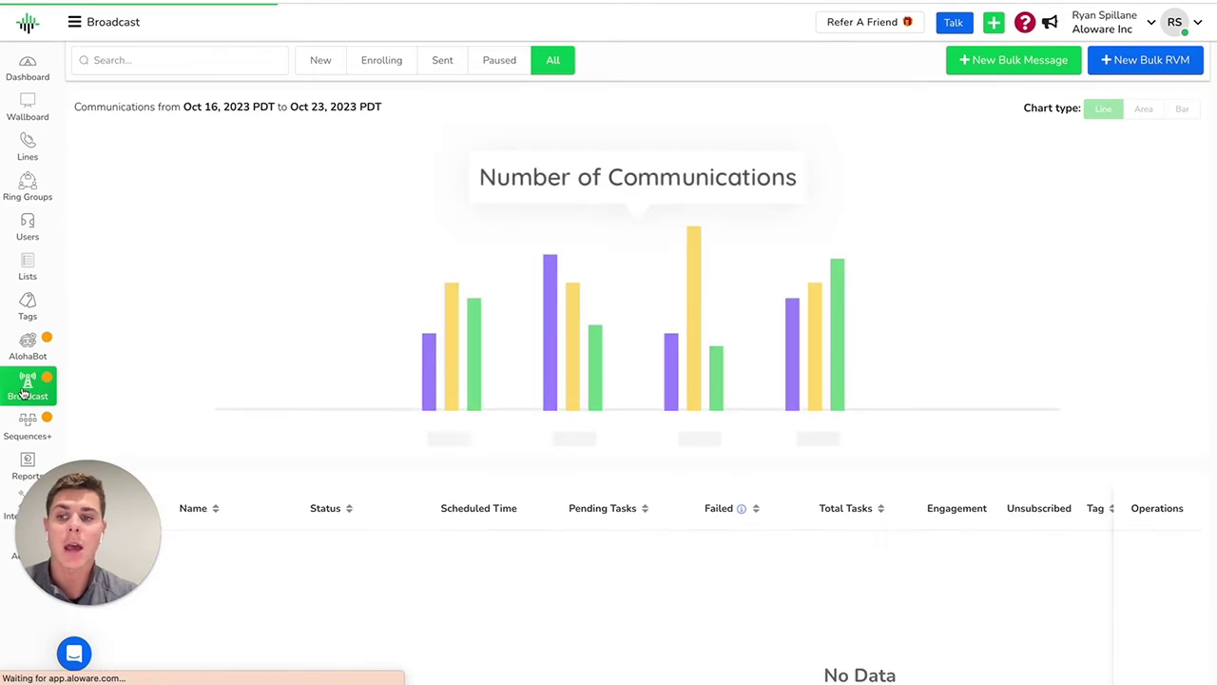
left_click(996, 80)
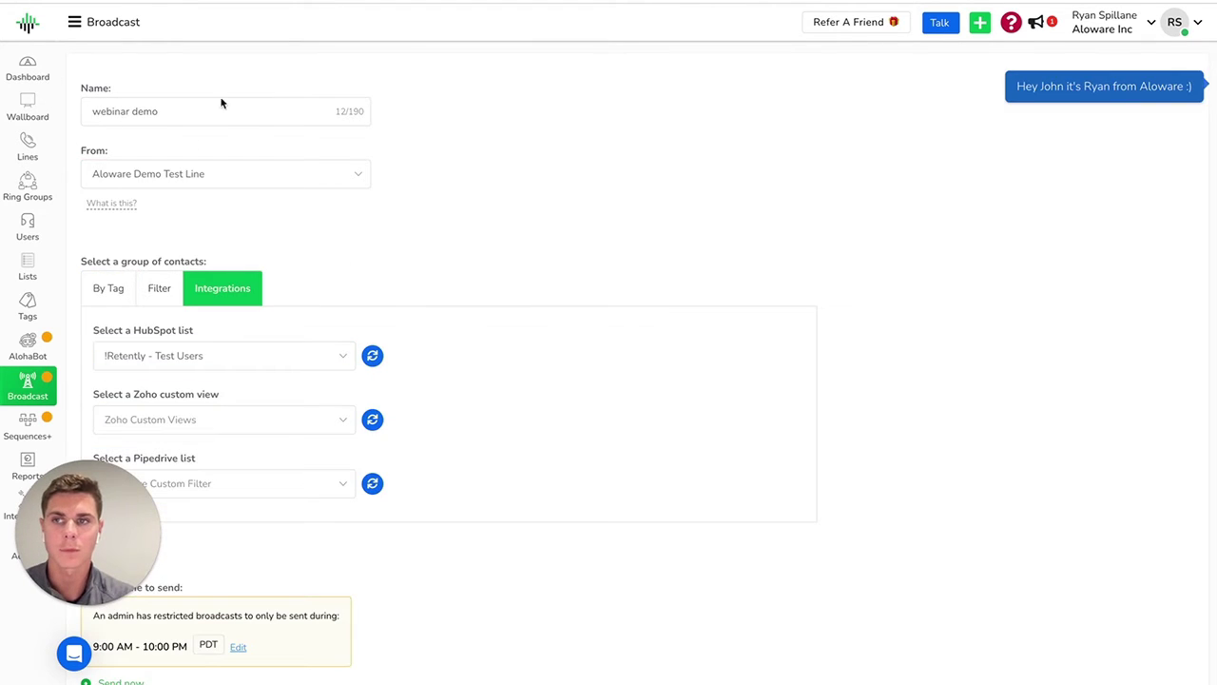
scroll(264, 149, "down", 3)
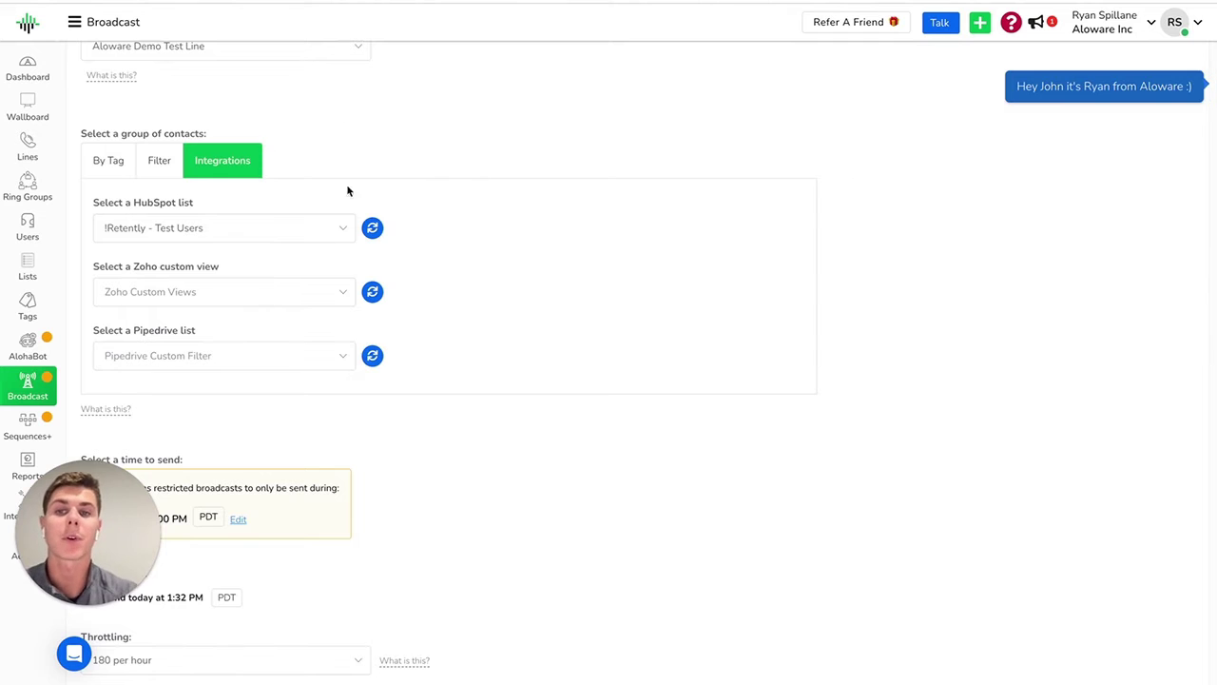
scroll(328, 214, "down", 1)
scroll(263, 236, "down", 2)
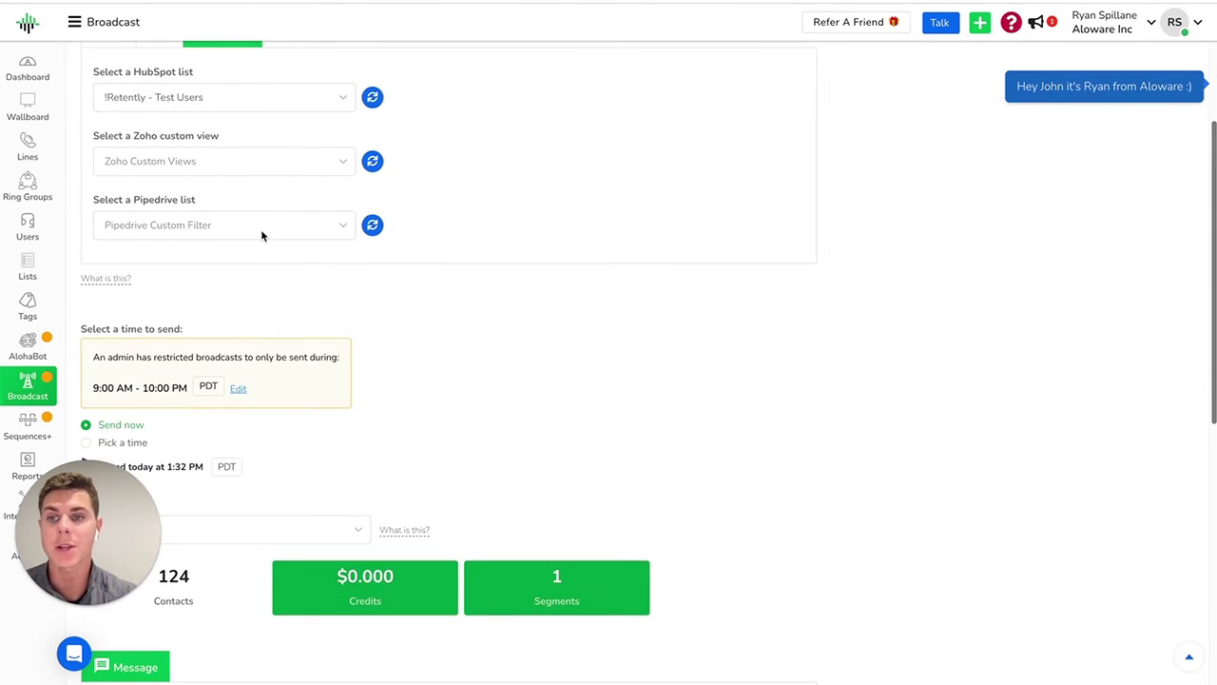
scroll(262, 236, "down", 4)
scroll(190, 399, "down", 3)
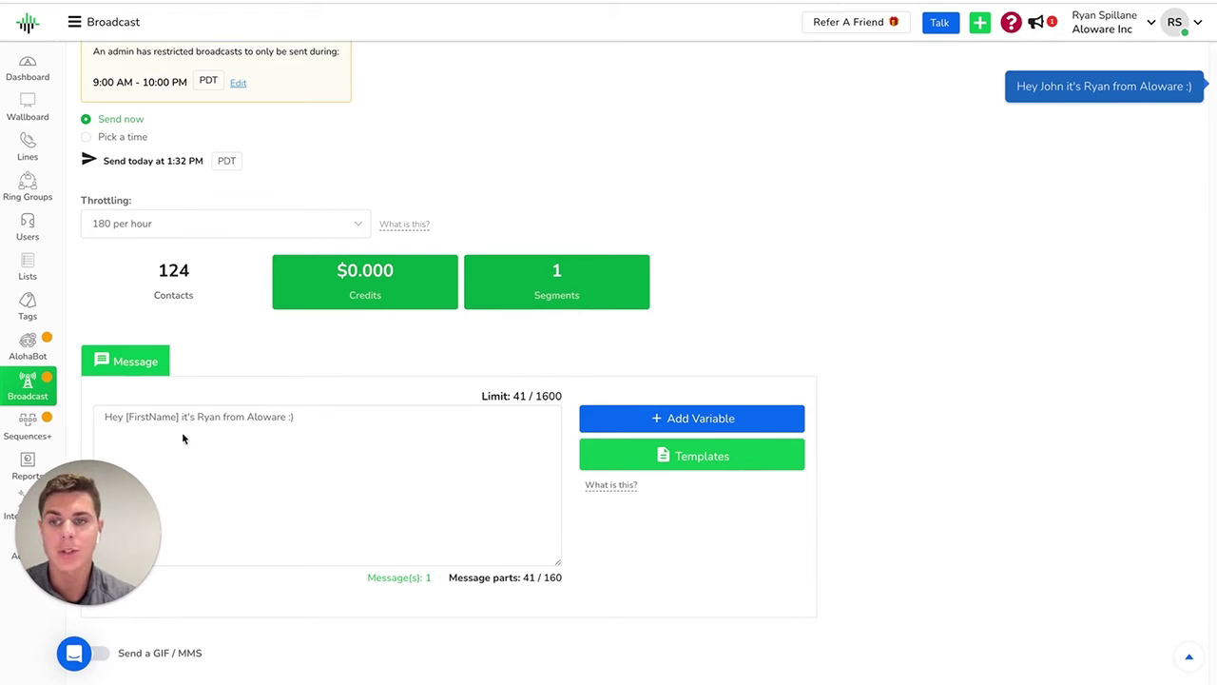
scroll(584, 414, "down", 2)
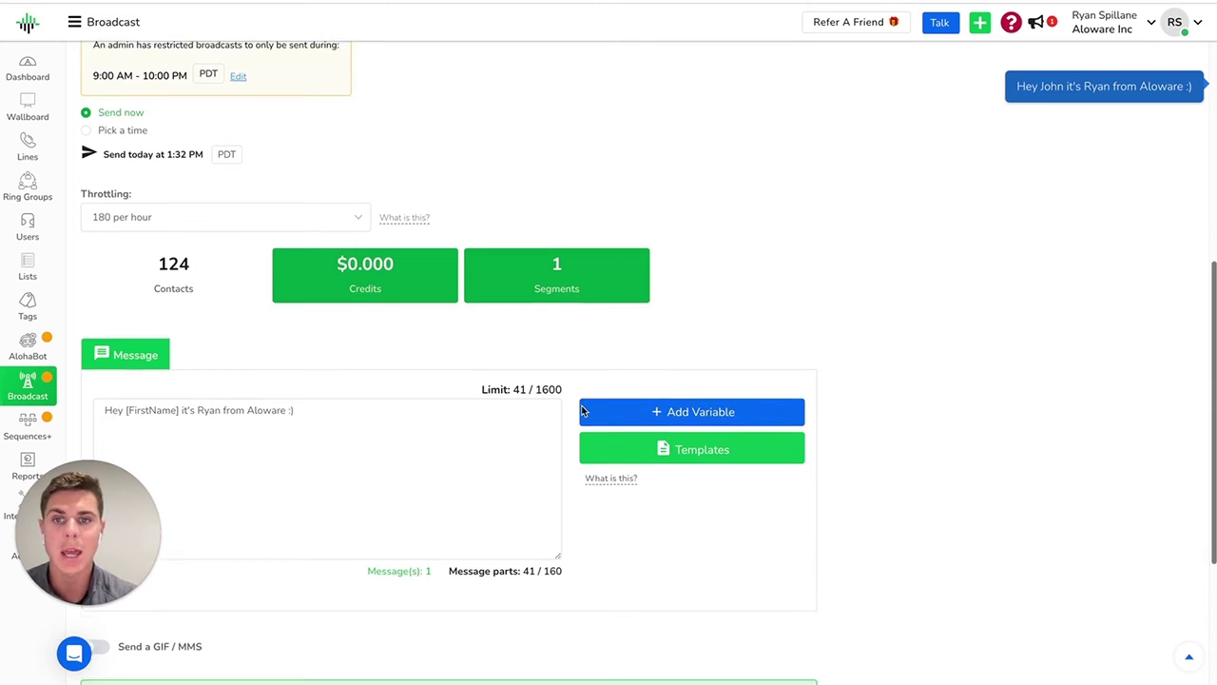
scroll(583, 411, "down", 2)
scroll(576, 462, "up", 7)
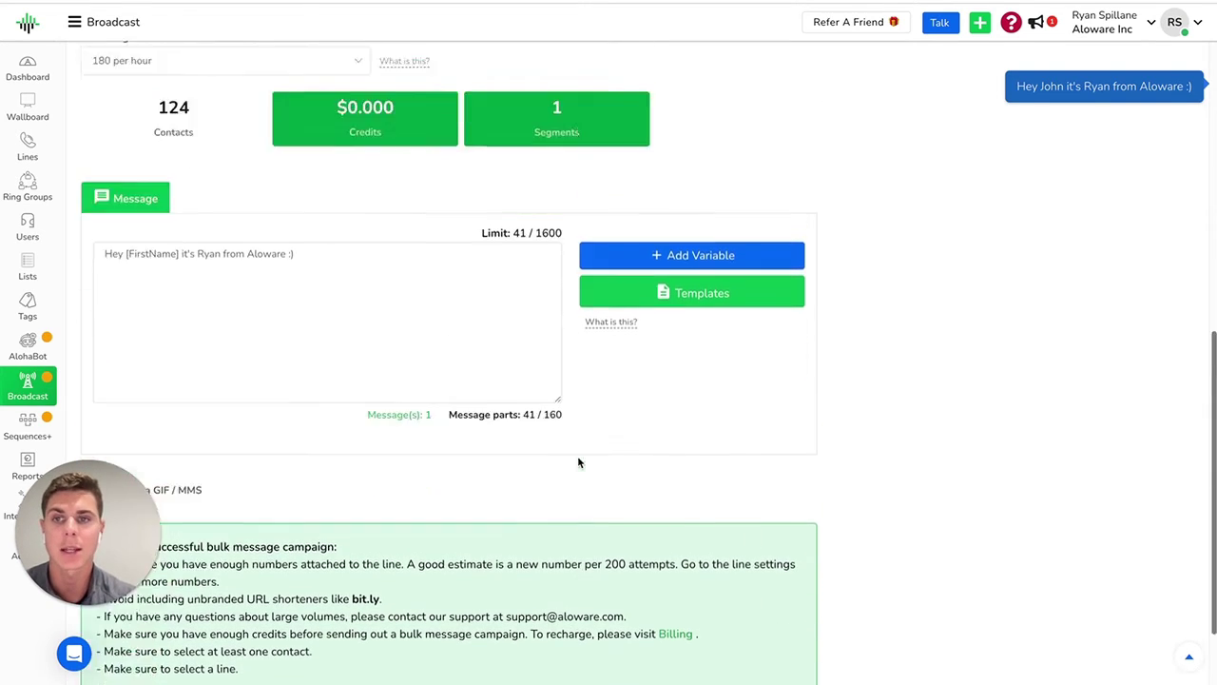
scroll(378, 460, "down", 1)
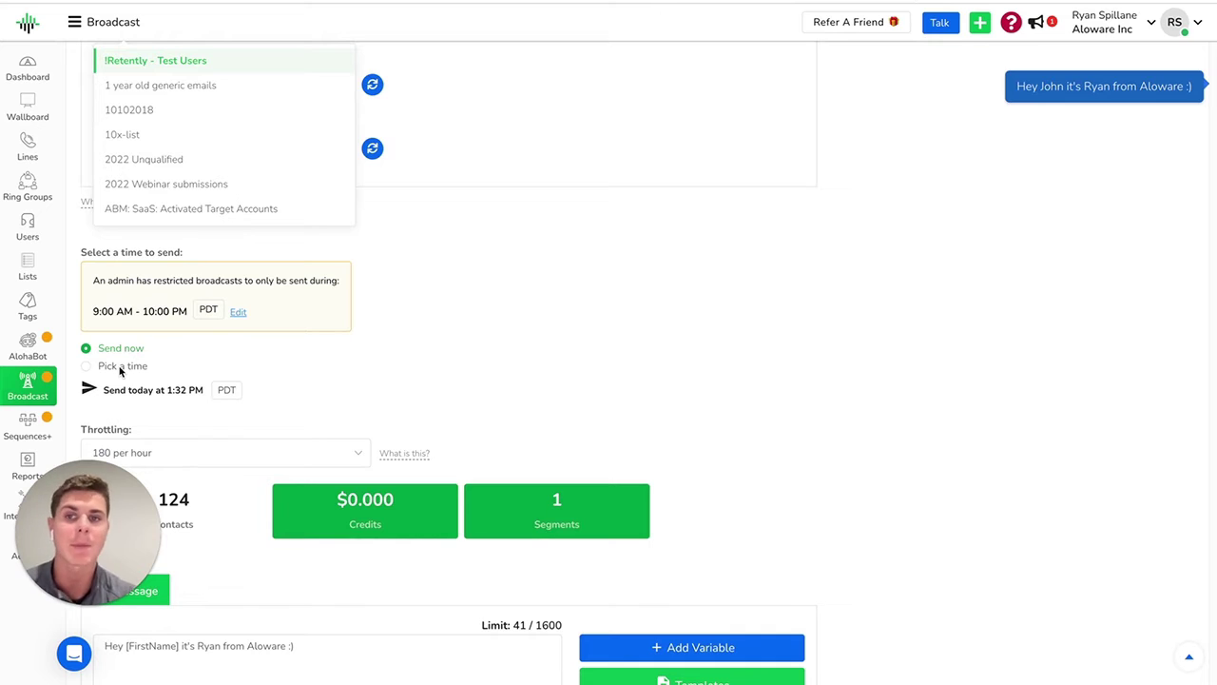
left_click(121, 368)
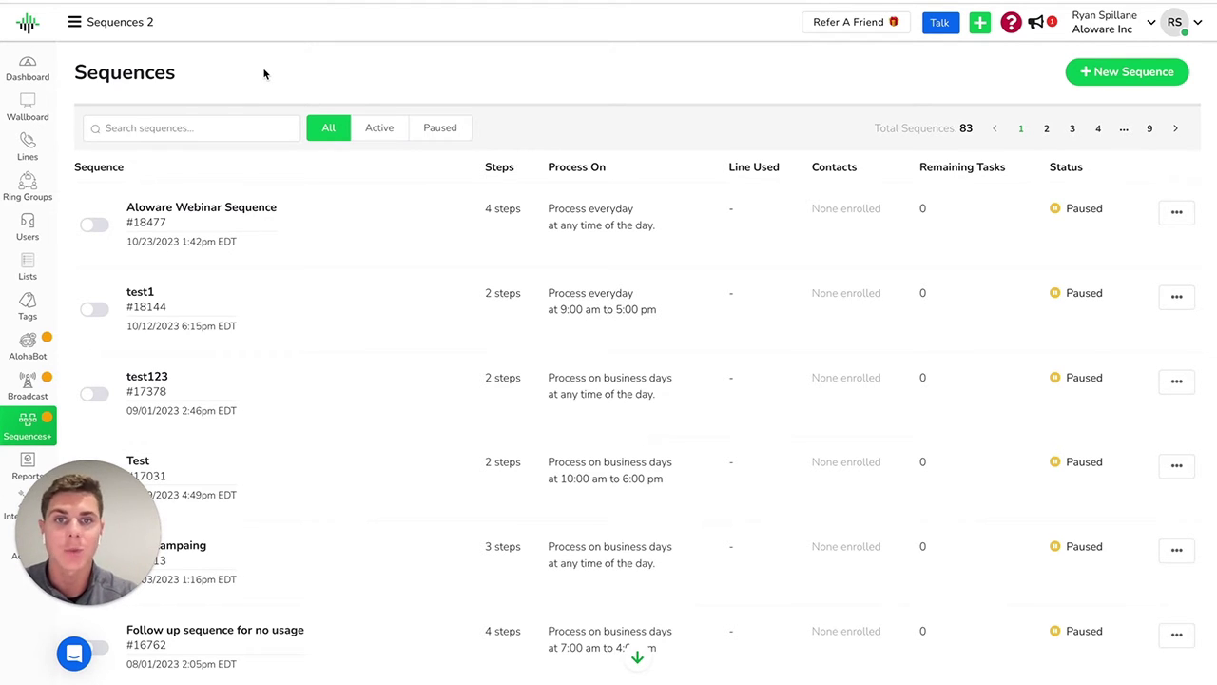
Open the Aloware Webinar Sequence and examine its SMS messages, delays and PowerDialer step.
left_click(201, 206)
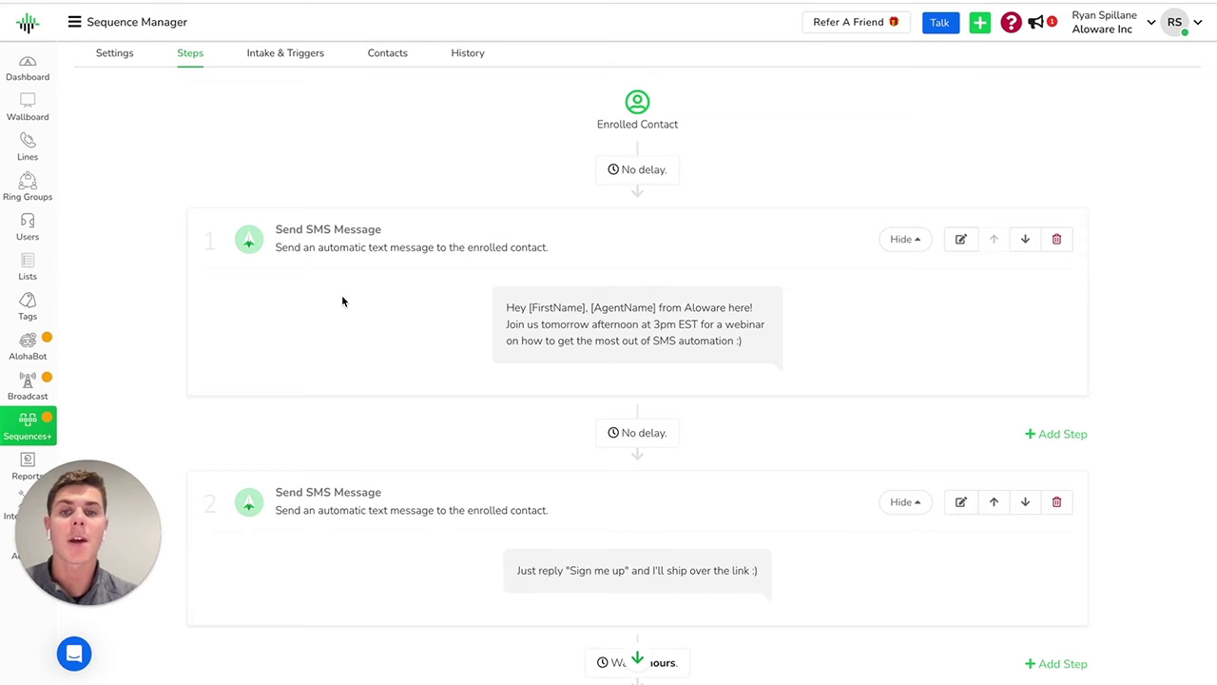
scroll(342, 301, "down", 1)
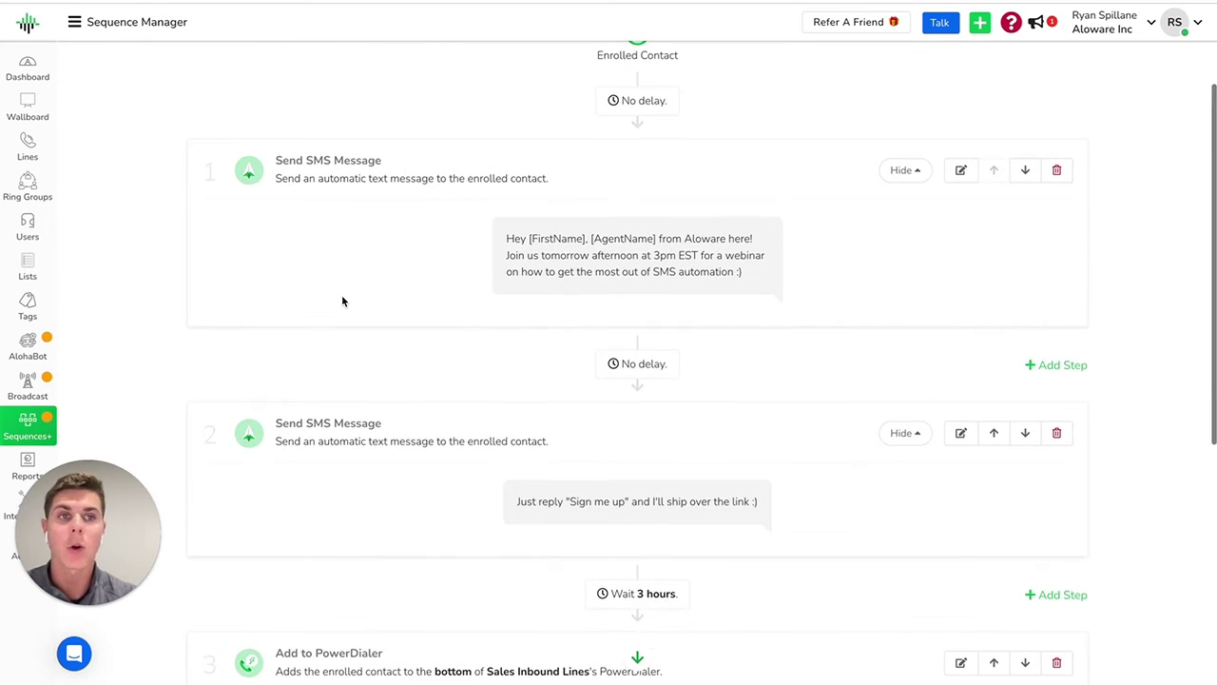
scroll(343, 301, "down", 1)
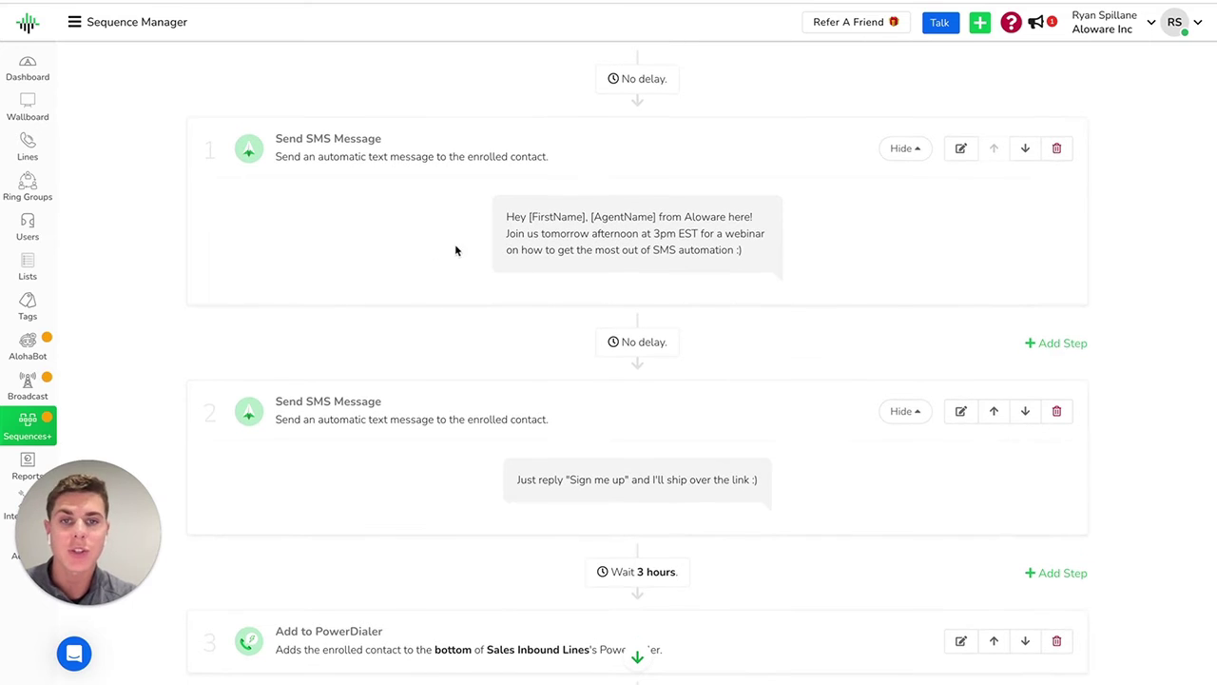
scroll(438, 274, "down", 1)
scroll(438, 275, "down", 1)
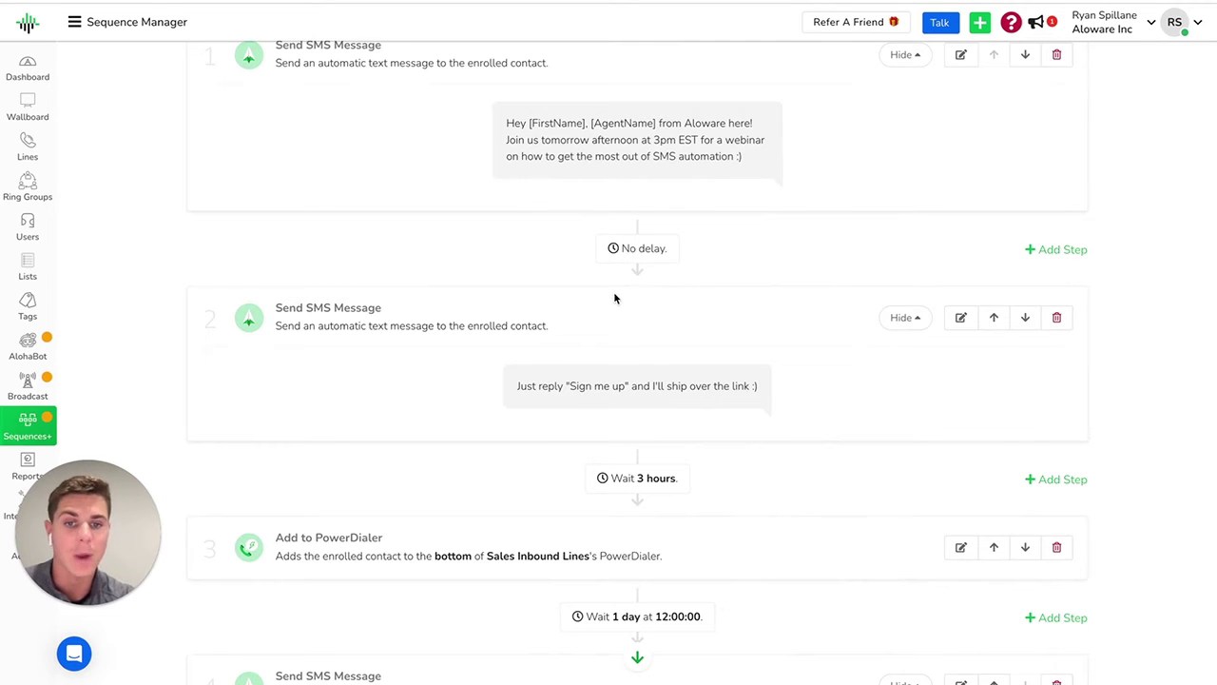
scroll(613, 297, "down", 2)
scroll(645, 382, "down", 1)
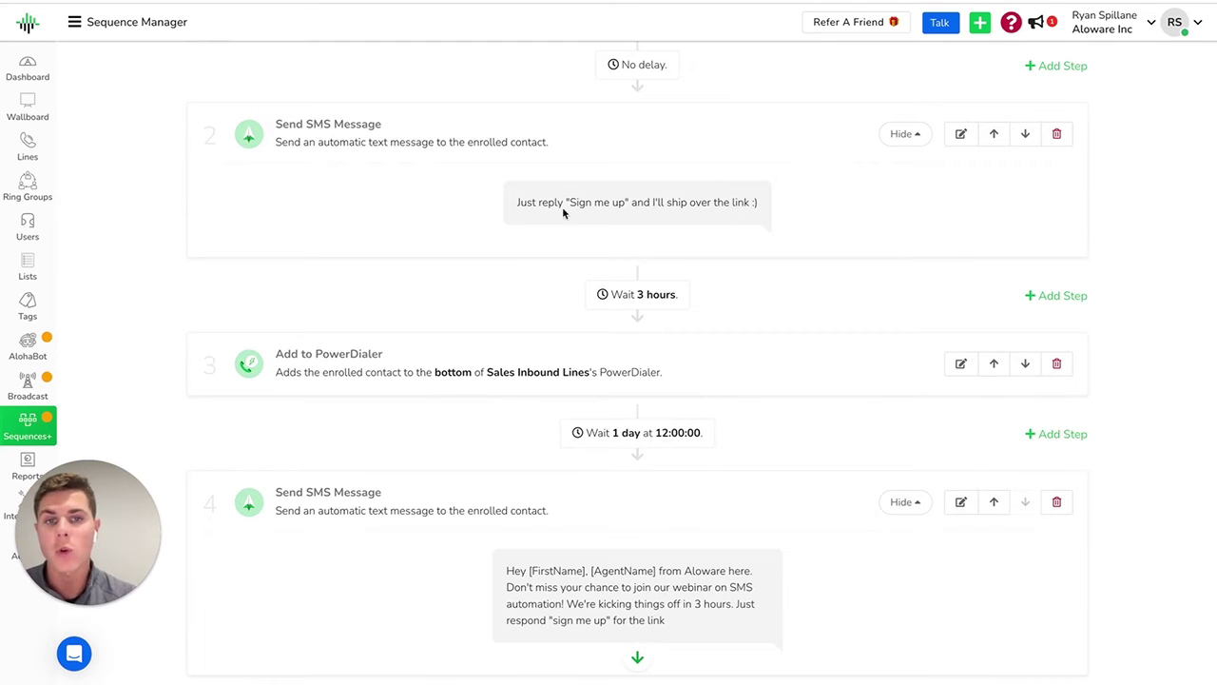
scroll(638, 251, "down", 2)
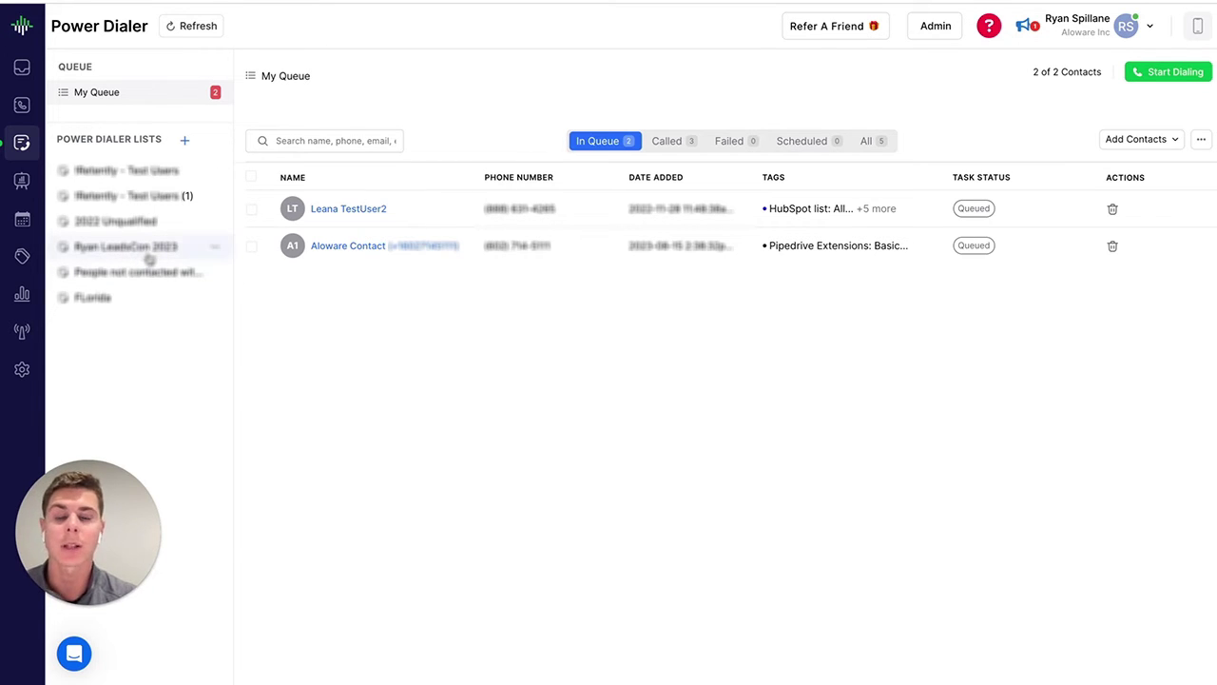
left_click(184, 140)
mouse_move(226, 211)
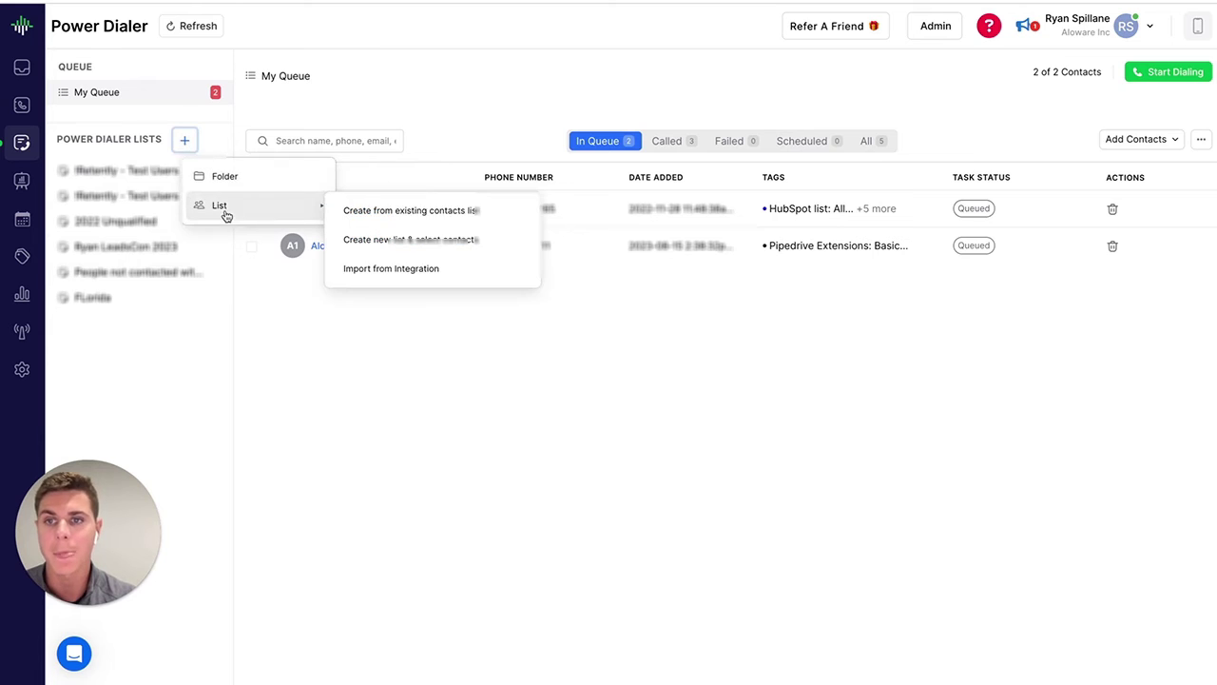
left_click(419, 270)
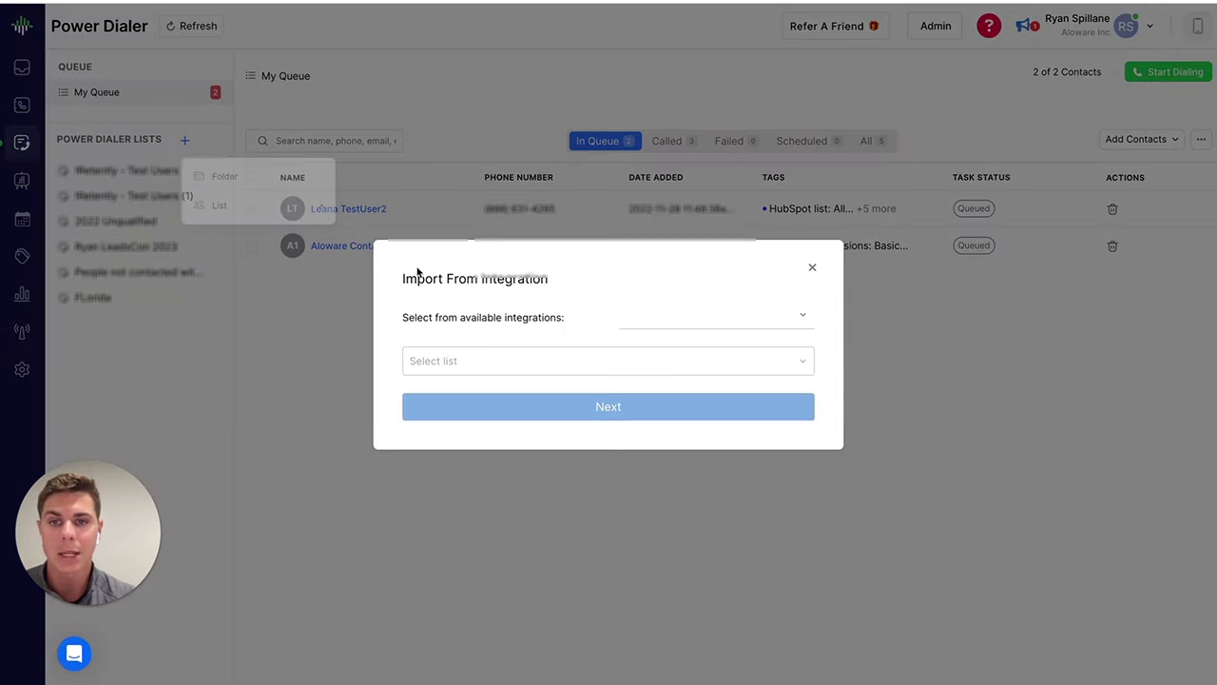
left_click(732, 313)
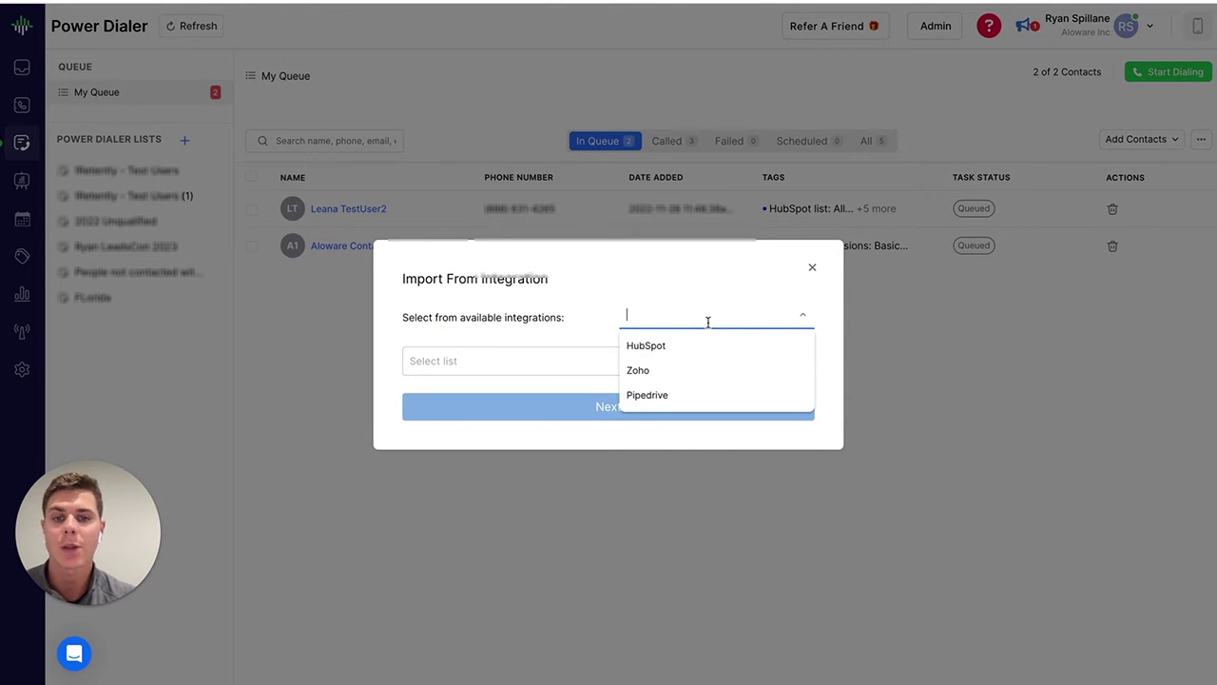
left_click(683, 348)
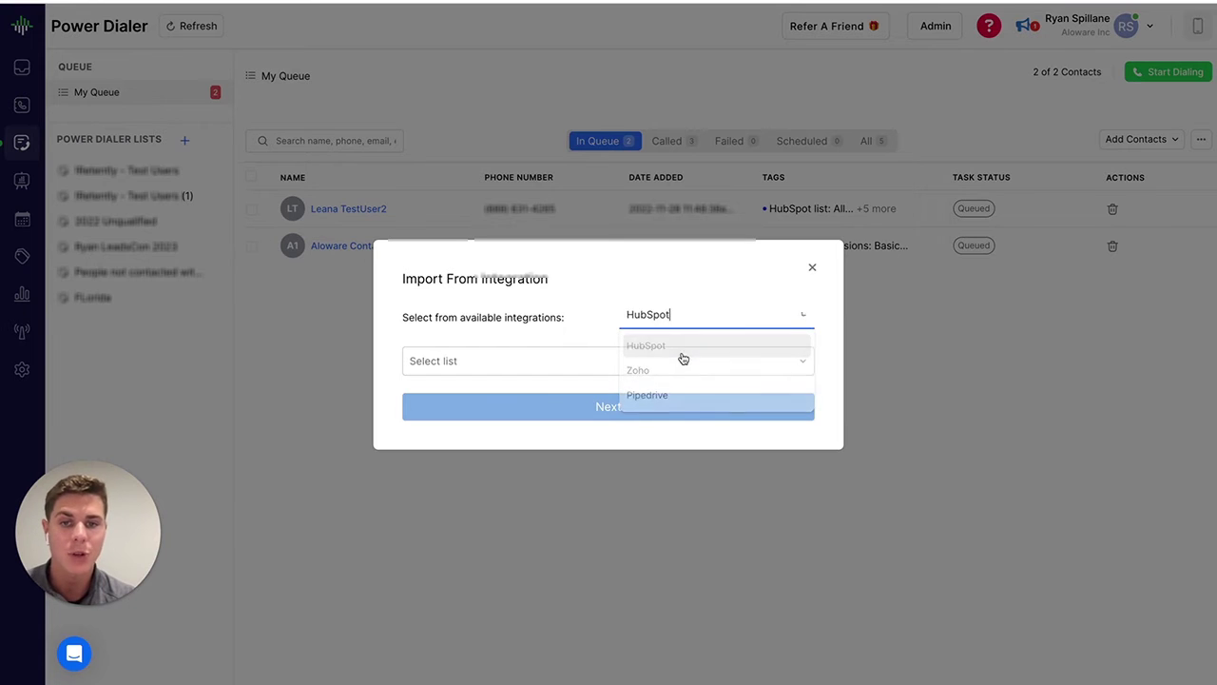
left_click(517, 353)
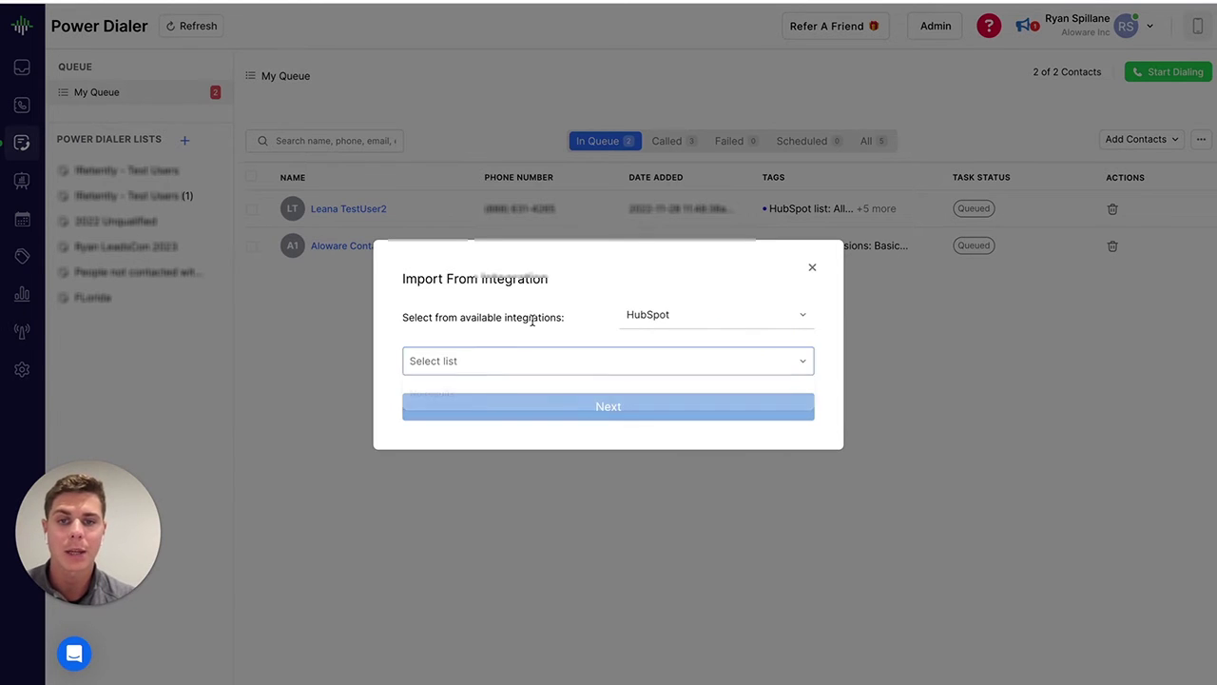
left_click(812, 269)
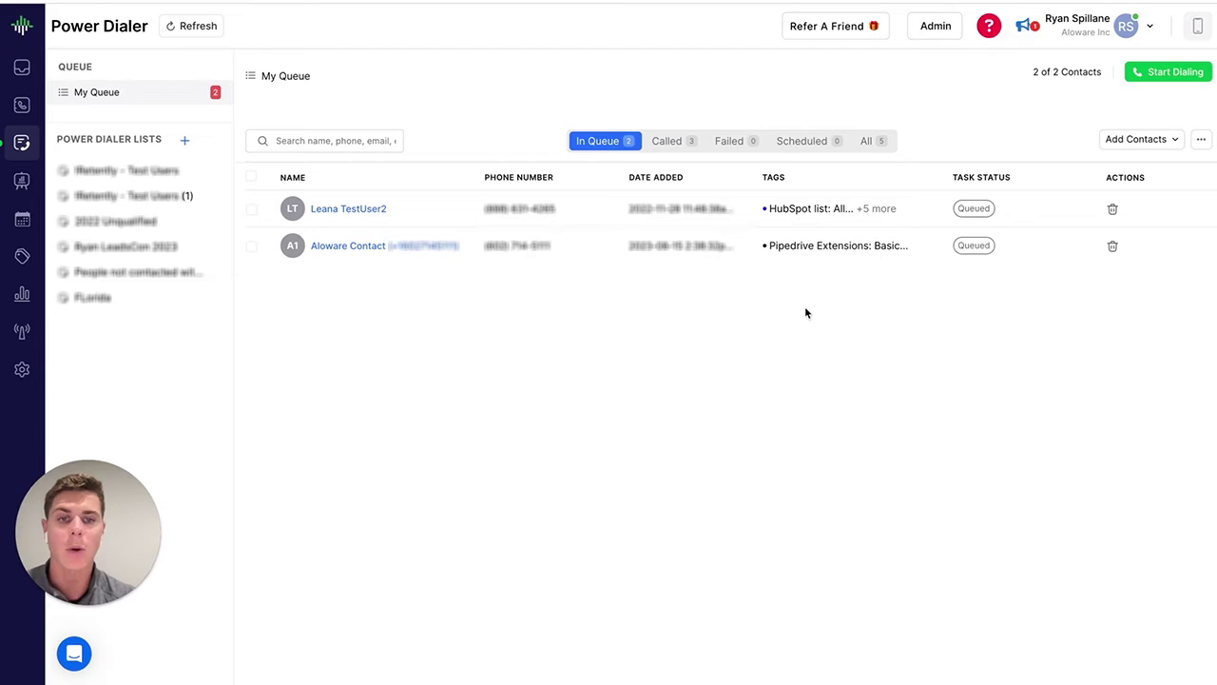
Select all contacts in the FLorida power dialer list and open the session settings for dialing them.
left_click(91, 298)
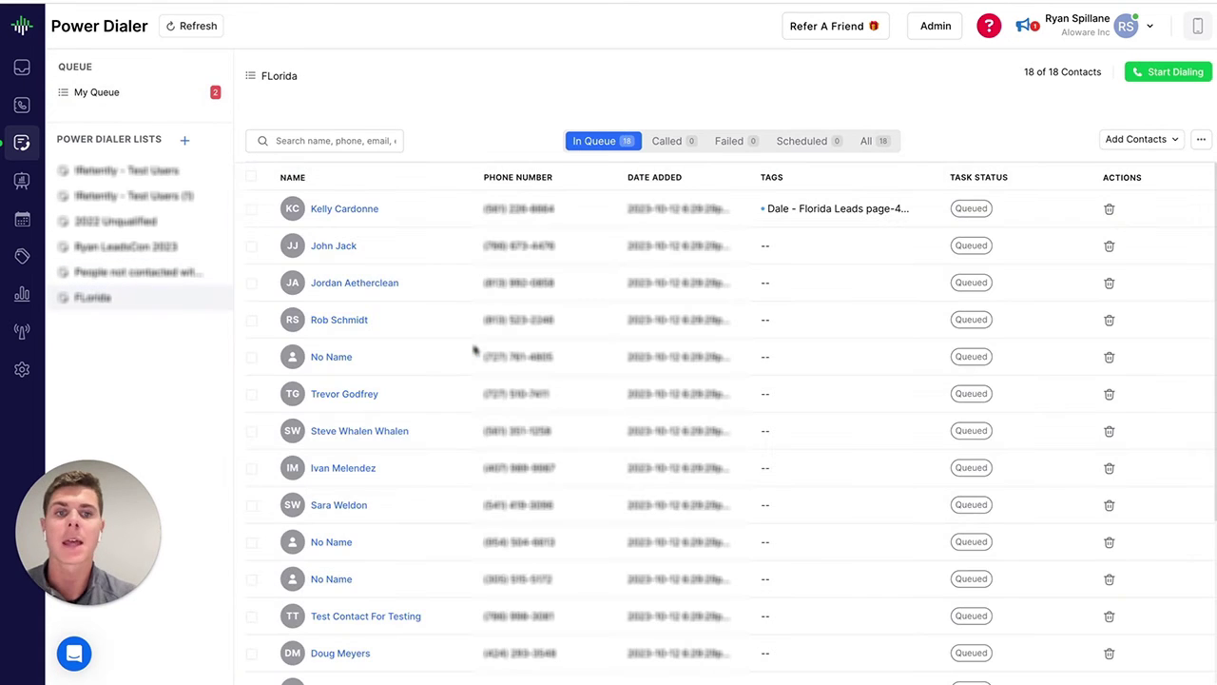
left_click(252, 177)
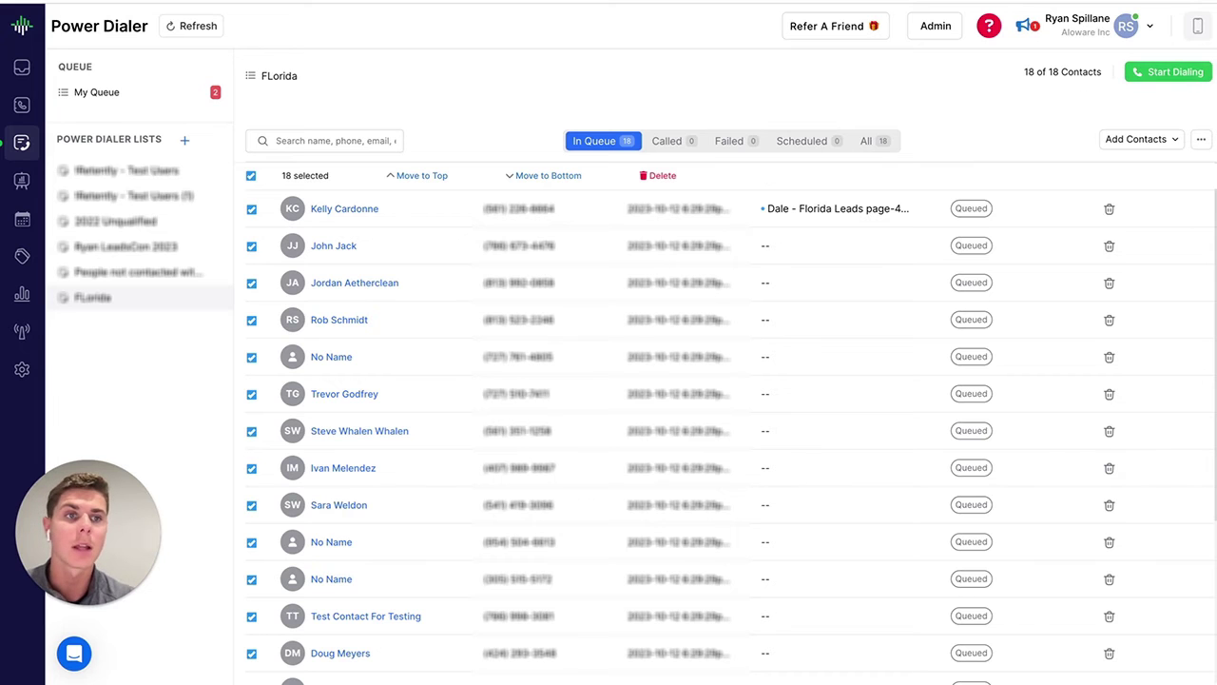
left_click(1188, 74)
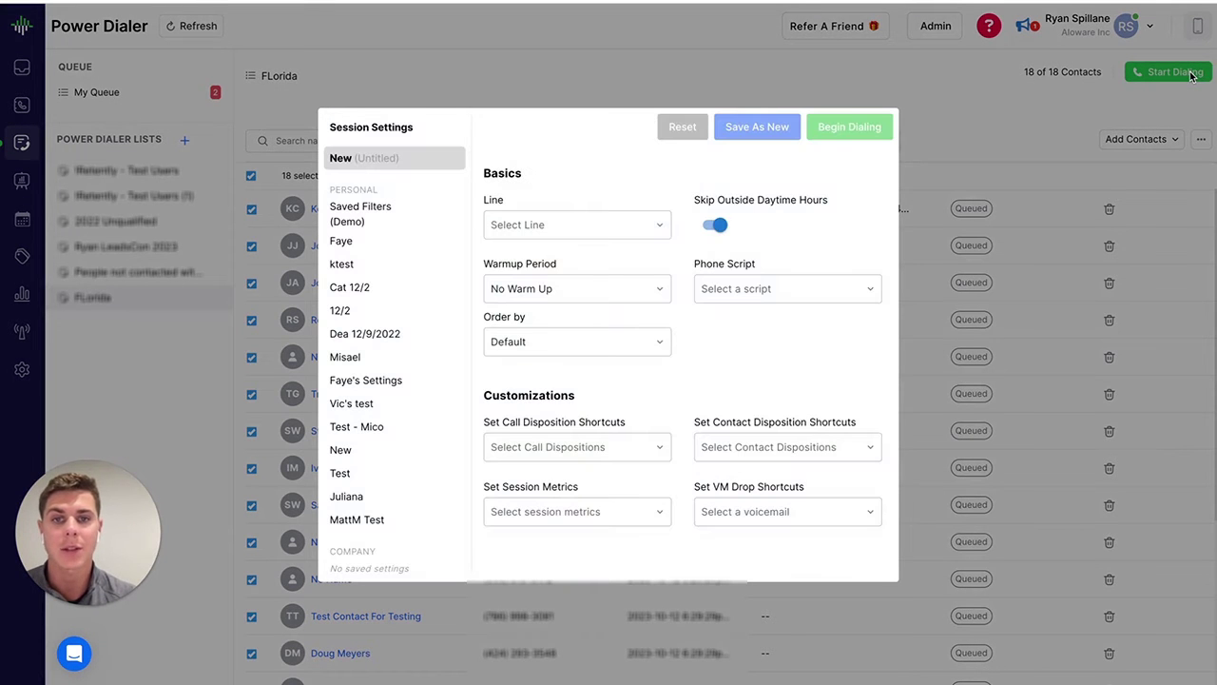
Set the dialing session's line to Local Presence and its warmup period to 5 seconds.
left_click(606, 225)
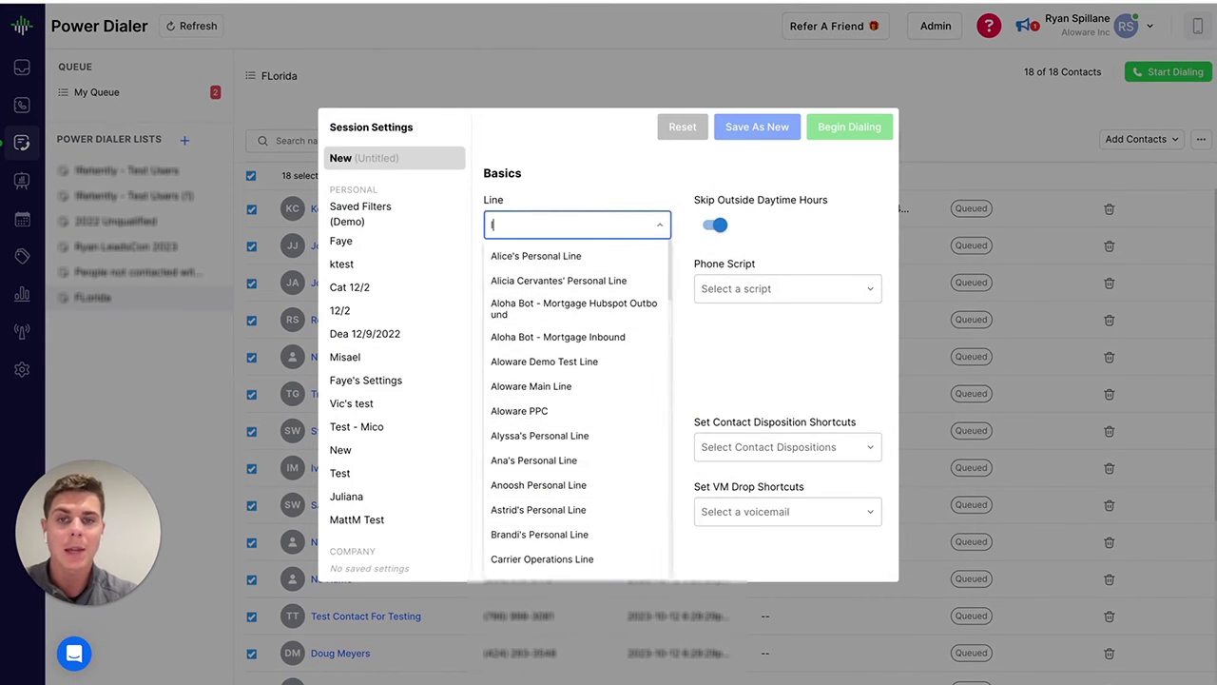
type("loc")
left_click(546, 258)
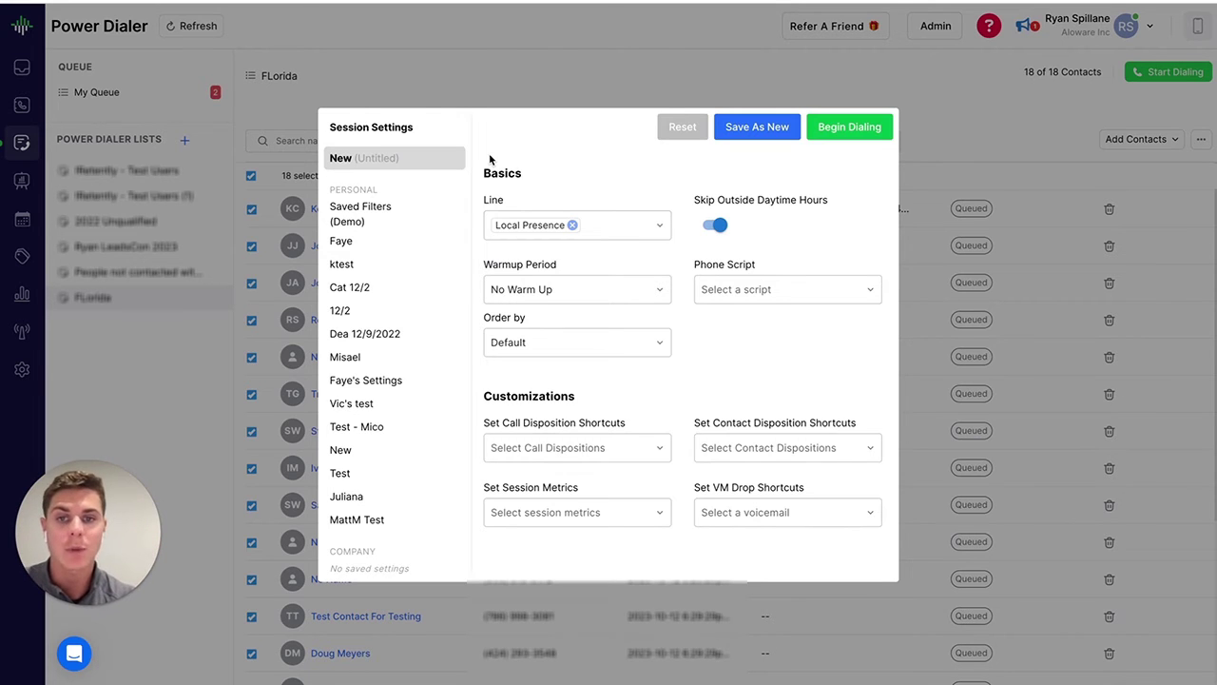
left_click(543, 296)
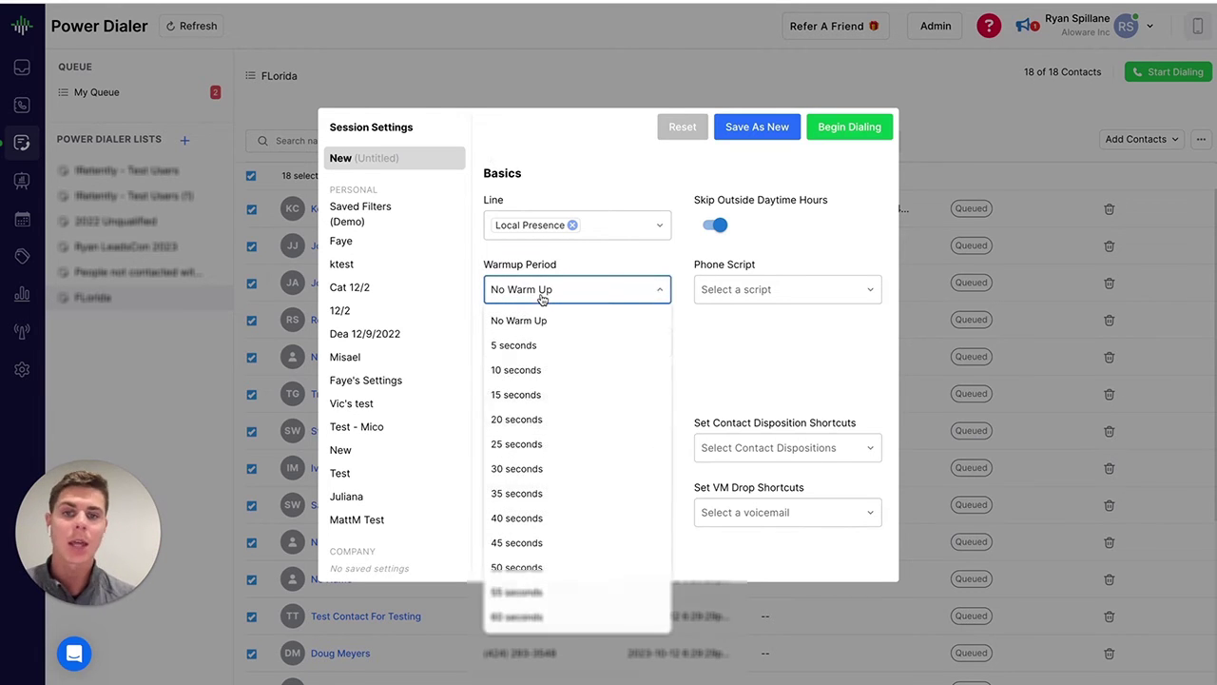
left_click(524, 346)
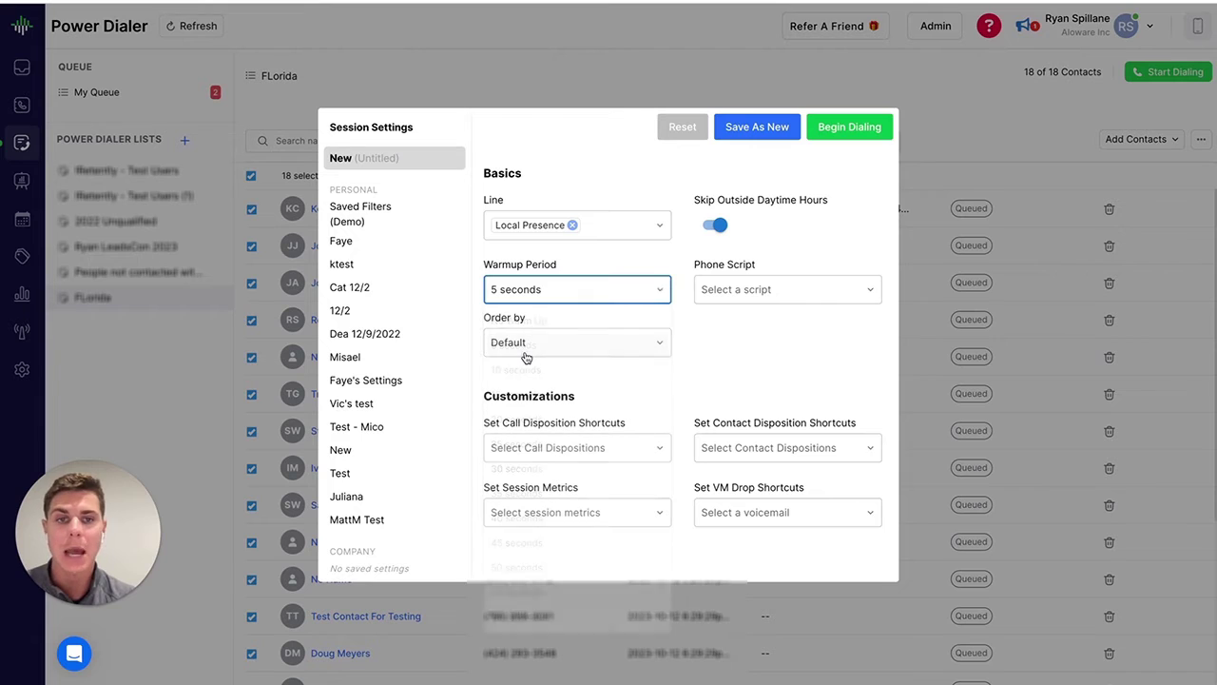
Assign the INBOUND22 phone script to the dialing session and order its contacts by Timezone.
left_click(825, 286)
left_click(758, 345)
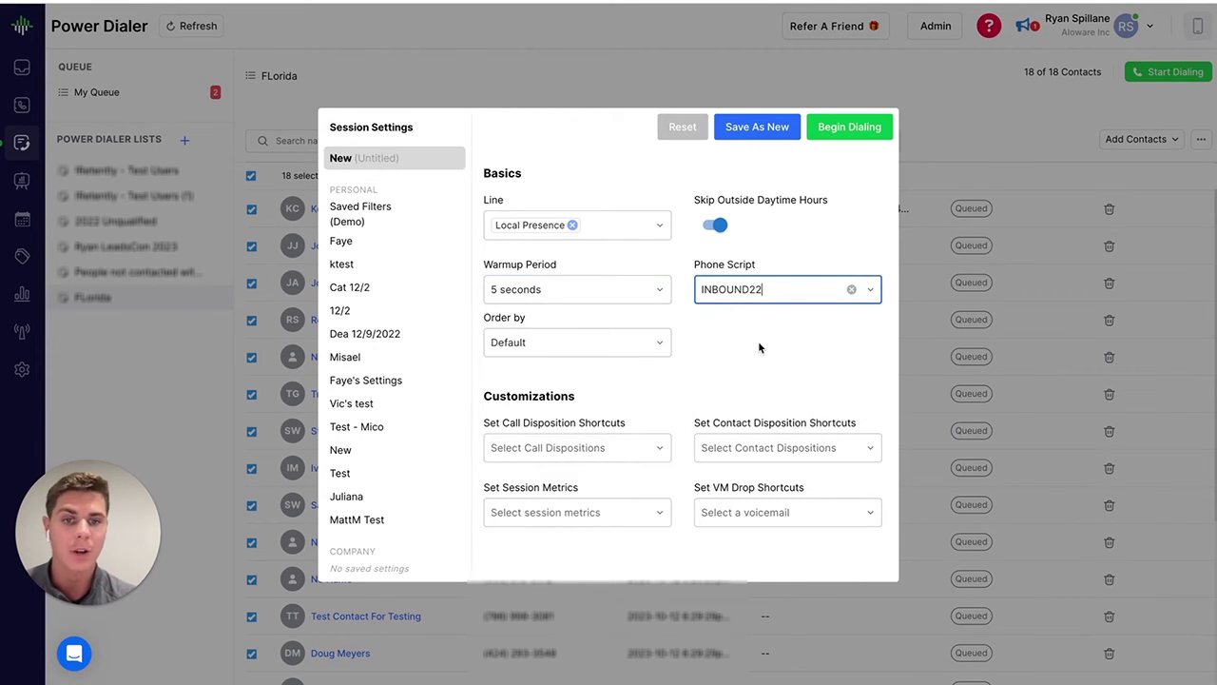
left_click(546, 345)
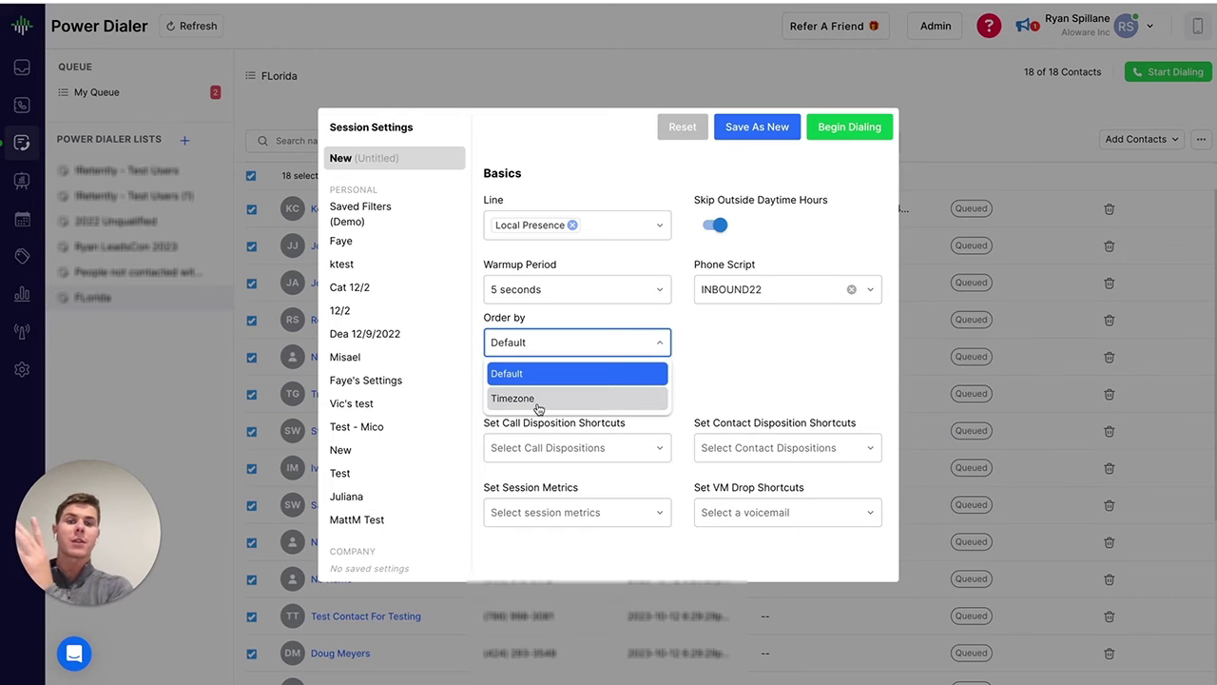
left_click(537, 404)
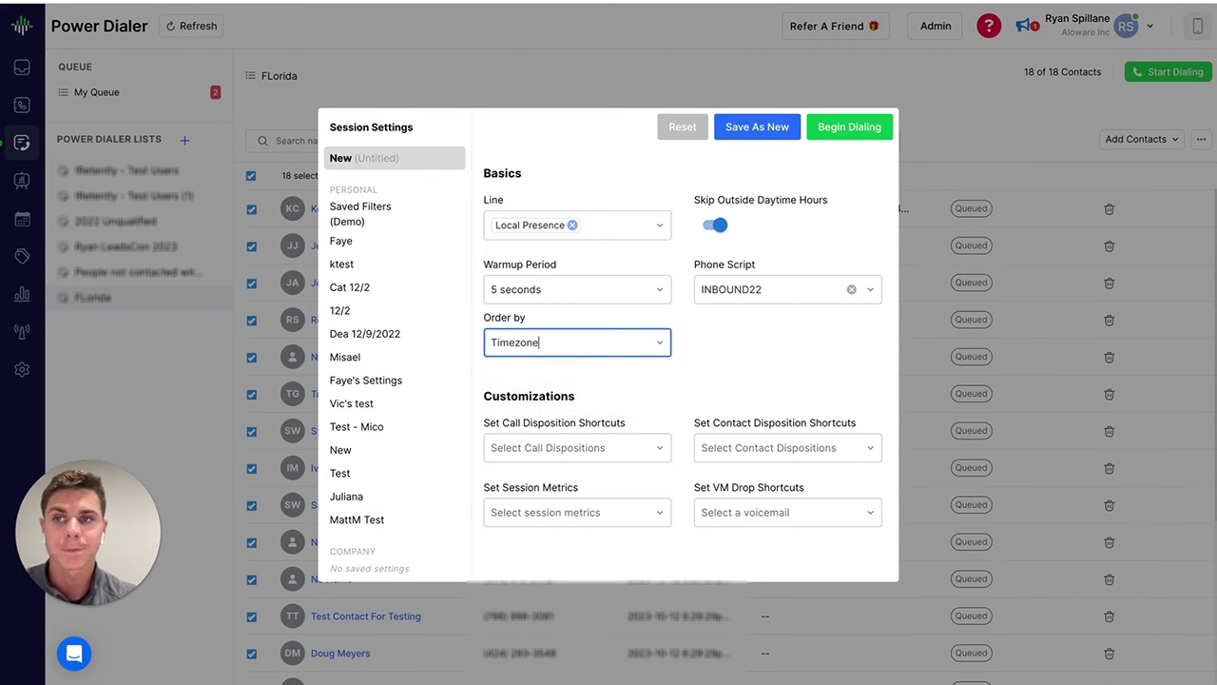
Begin the power dialer session with the connected call muted and pause the session on the first contact.
left_click(848, 127)
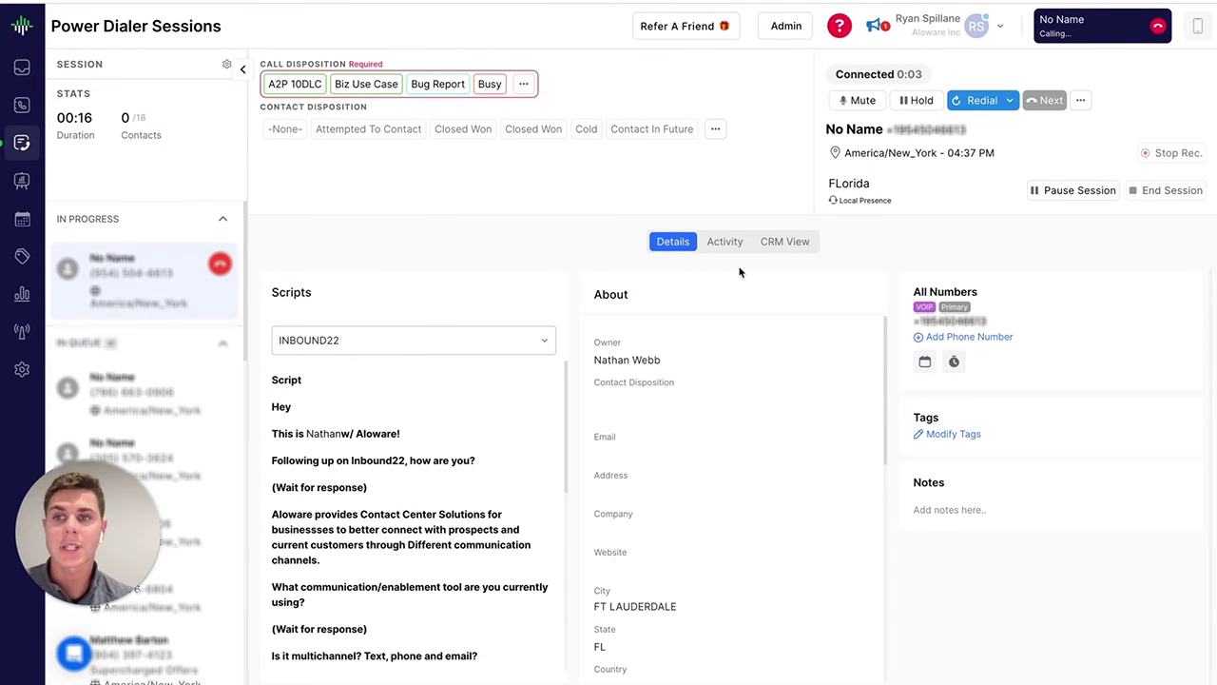
left_click(848, 102)
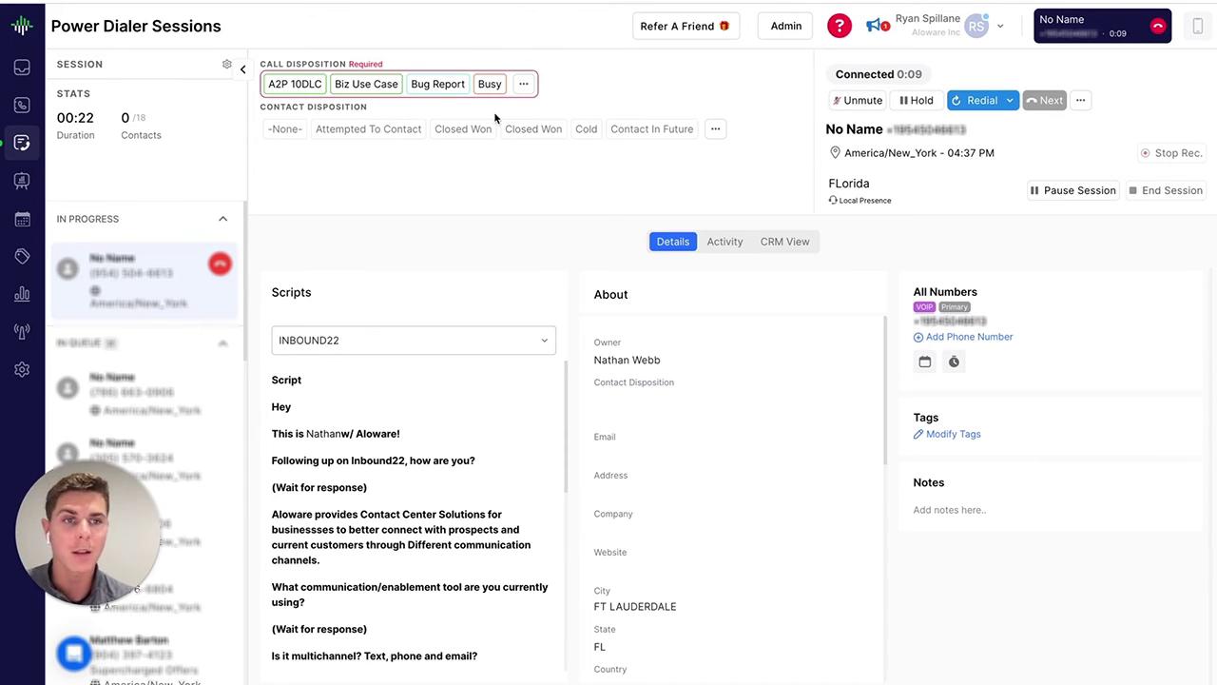
left_click(1070, 192)
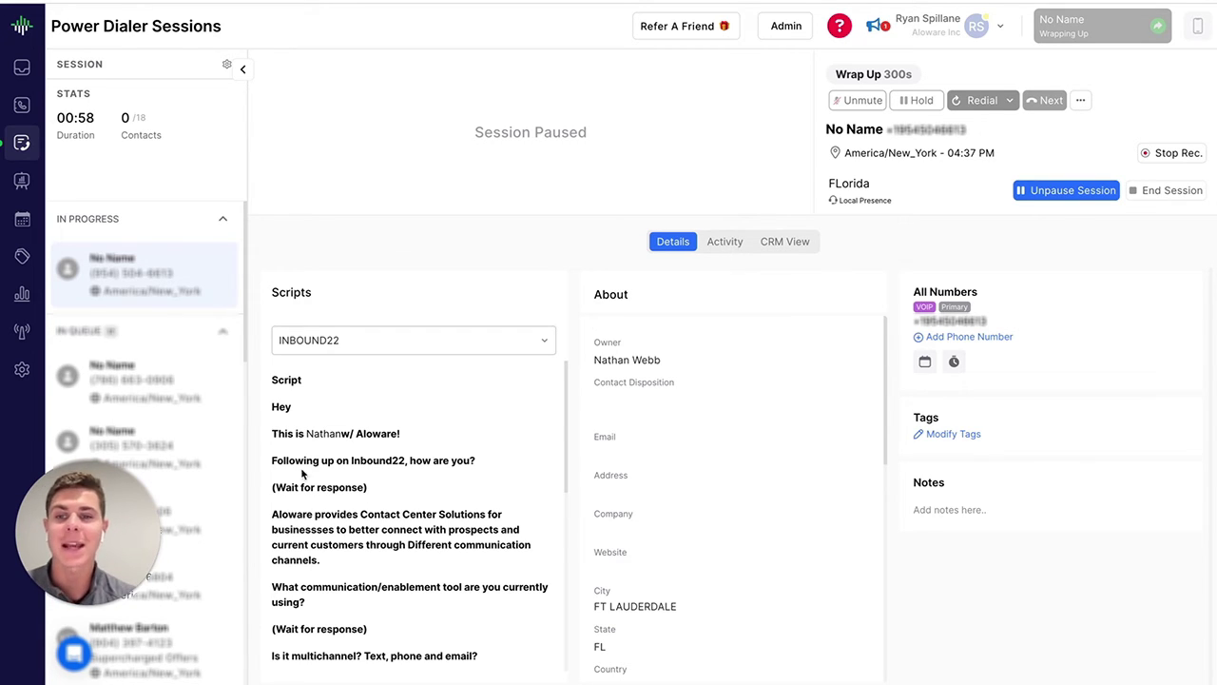
scroll(302, 470, "down", 1)
scroll(302, 472, "down", 1)
scroll(313, 447, "up", 2)
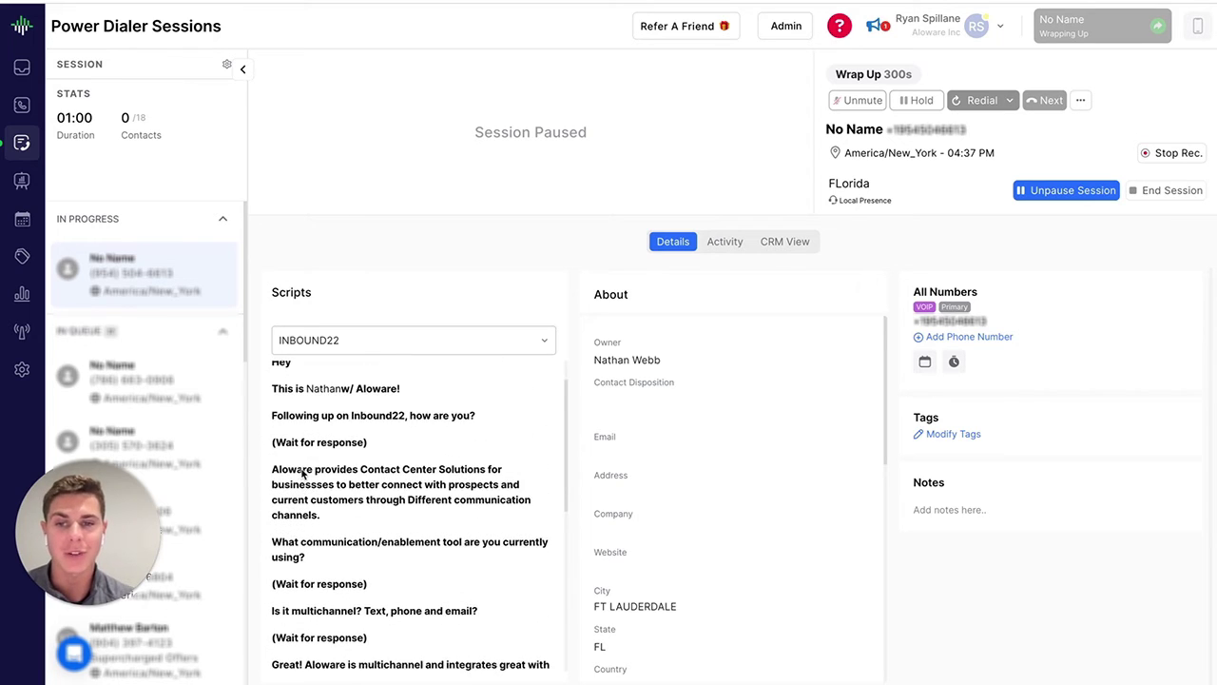
Read through the INBOUND22 script for the current contact and open the contact's communication activity.
scroll(339, 437, "down", 1)
scroll(334, 455, "up", 1)
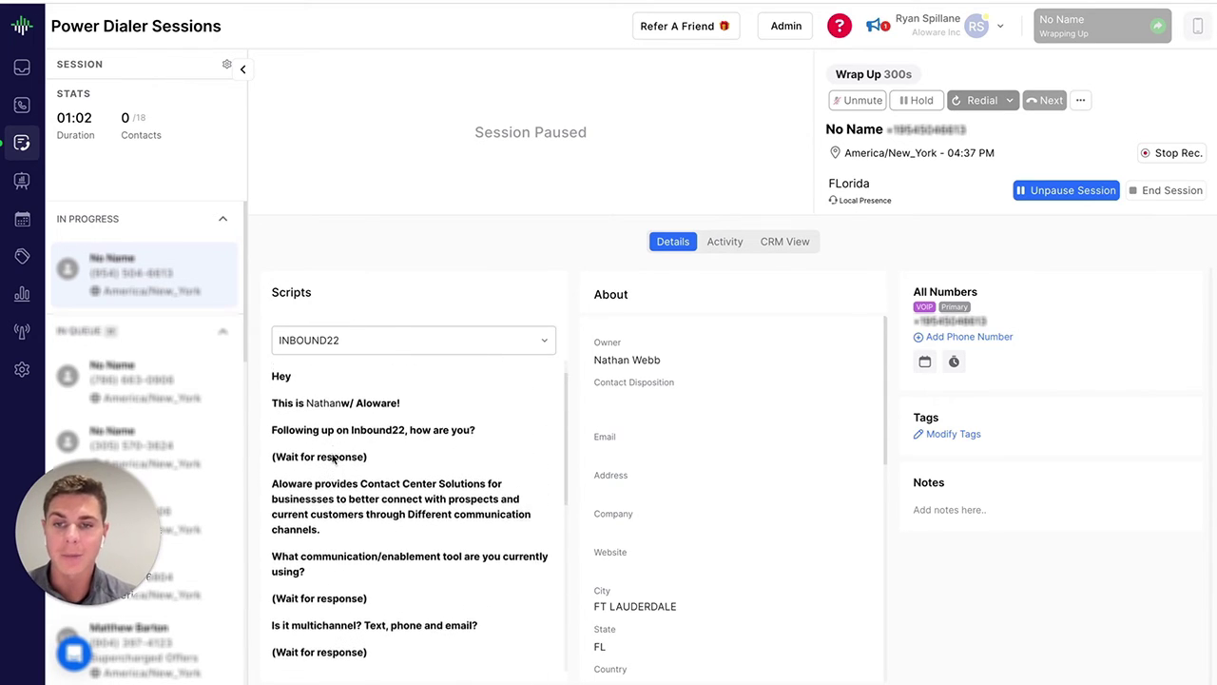
scroll(334, 459, "up", 1)
scroll(325, 499, "down", 1)
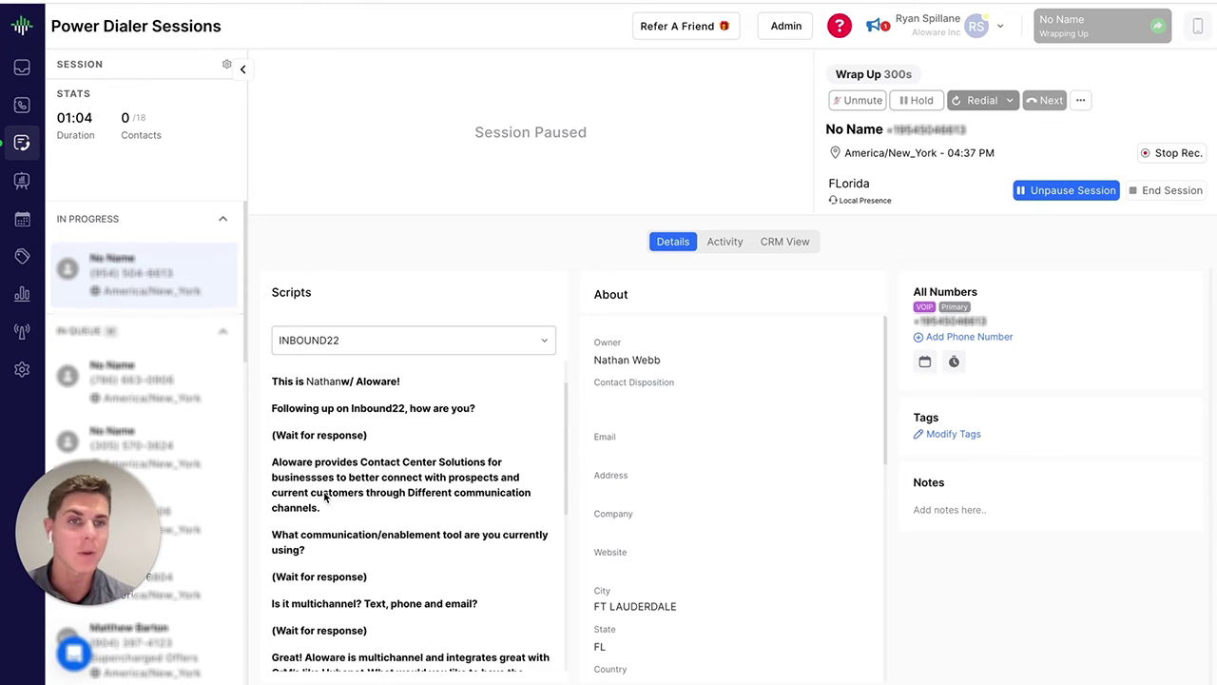
scroll(418, 409, "down", 1)
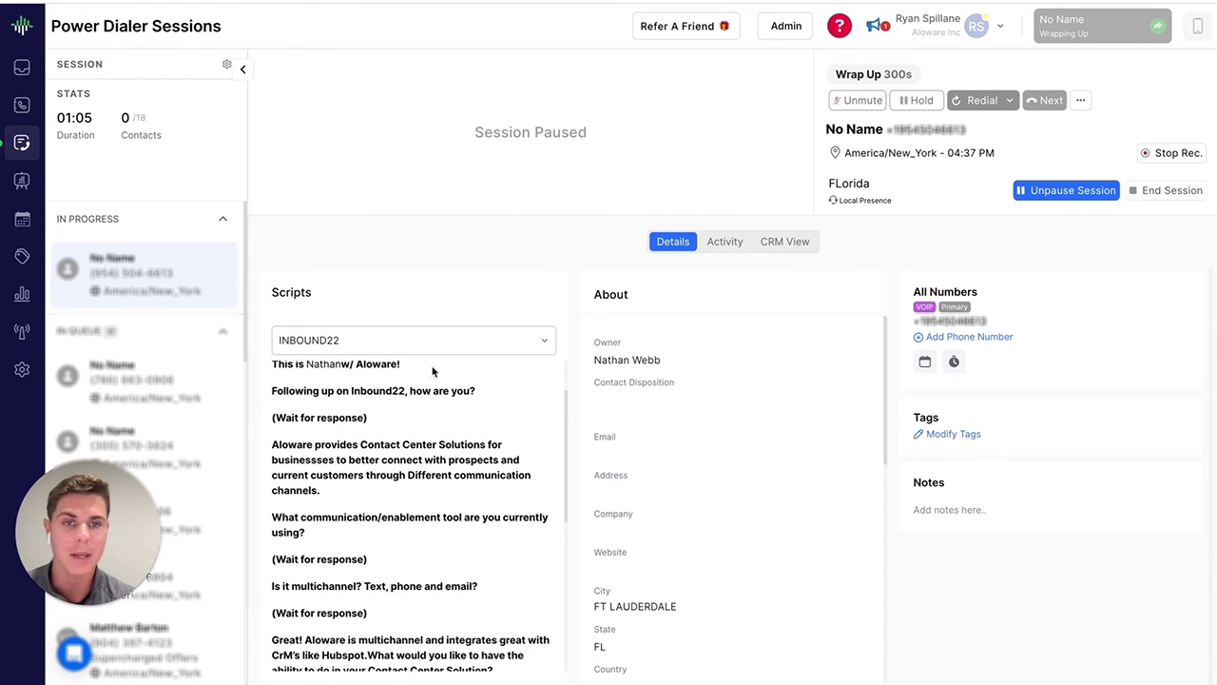
left_click(724, 243)
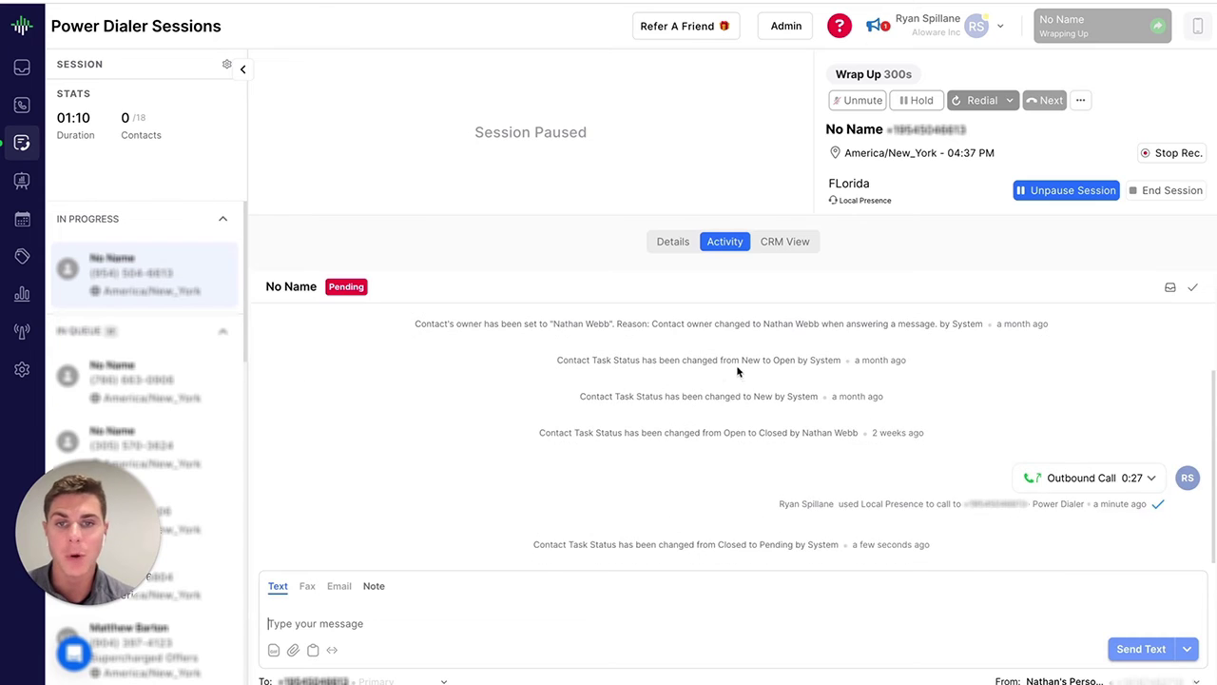
Review the contact's HubSpot record in the CRM view, its notes and its associated company Adlucent, and return to the session's activity.
left_click(789, 243)
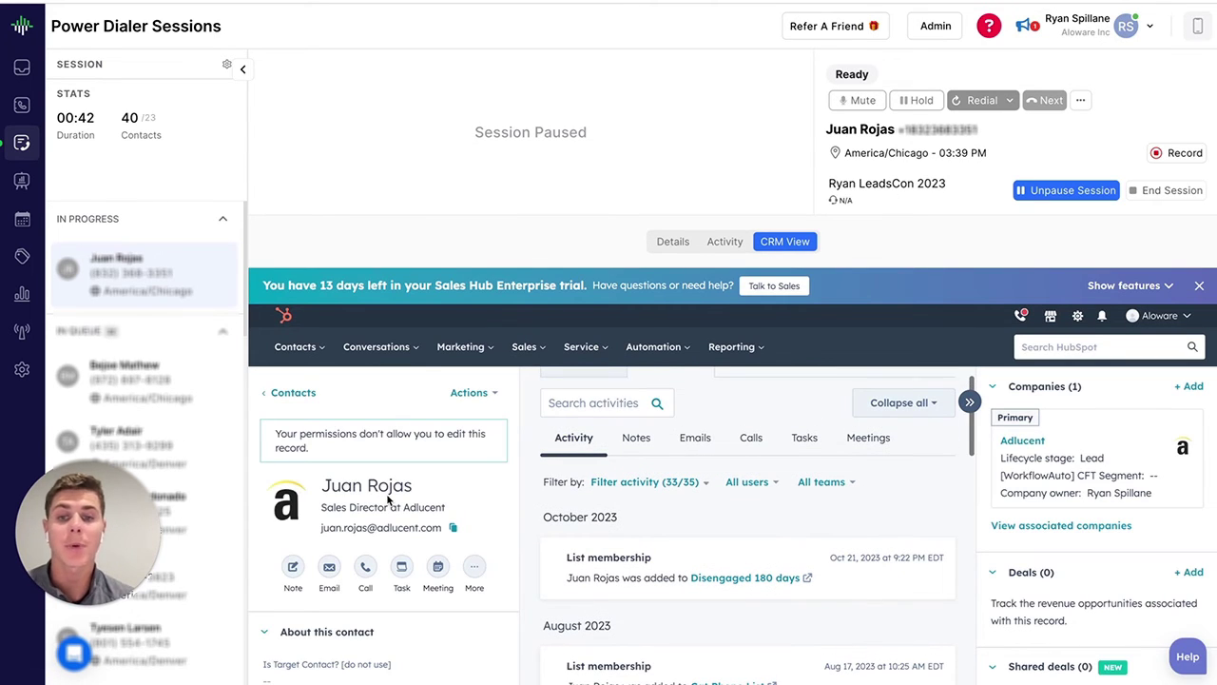
scroll(387, 501, "down", 5)
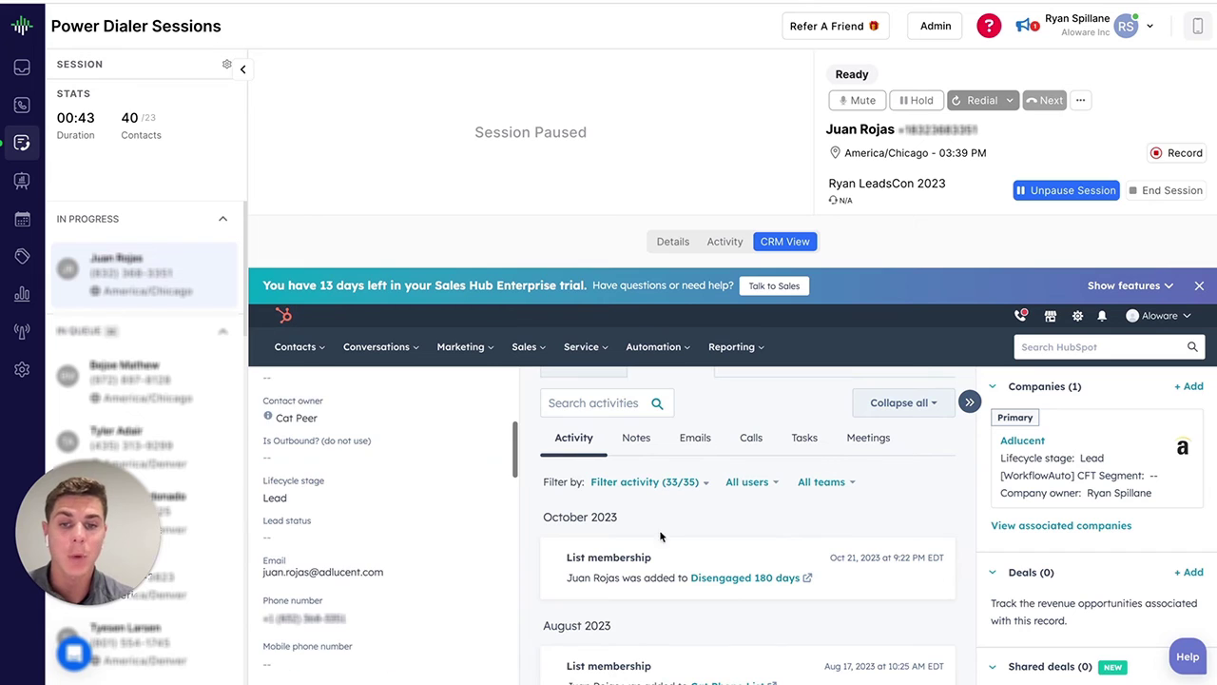
left_click(643, 441)
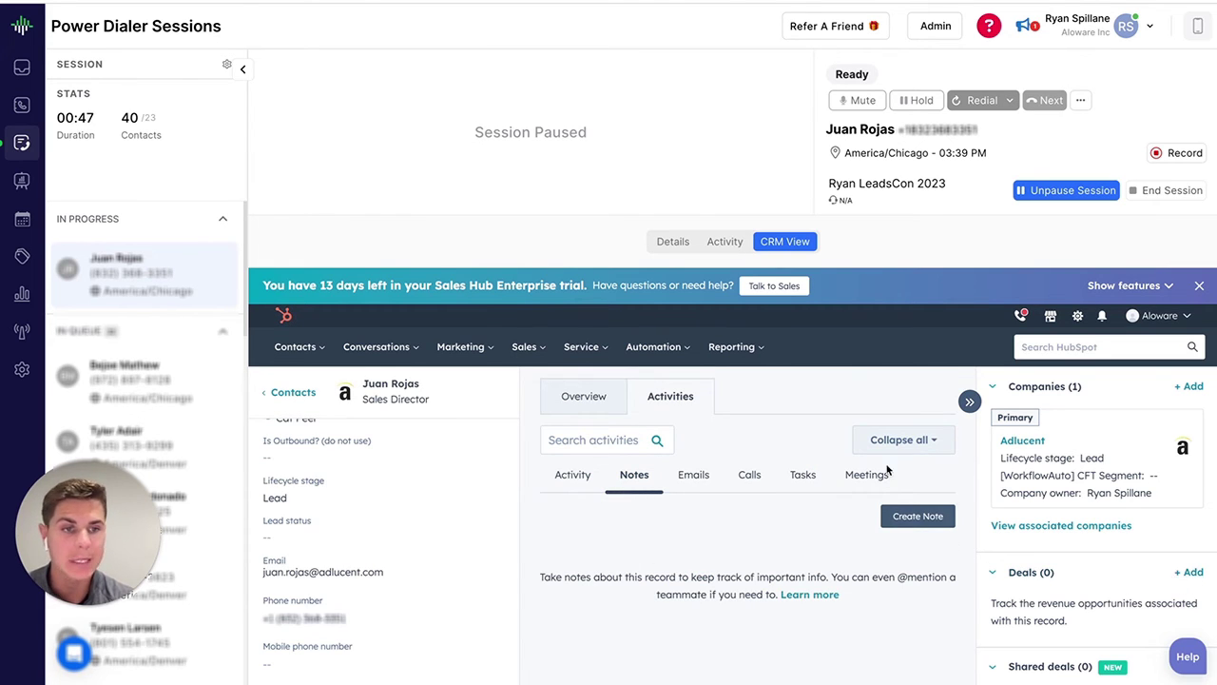
left_click(1028, 441)
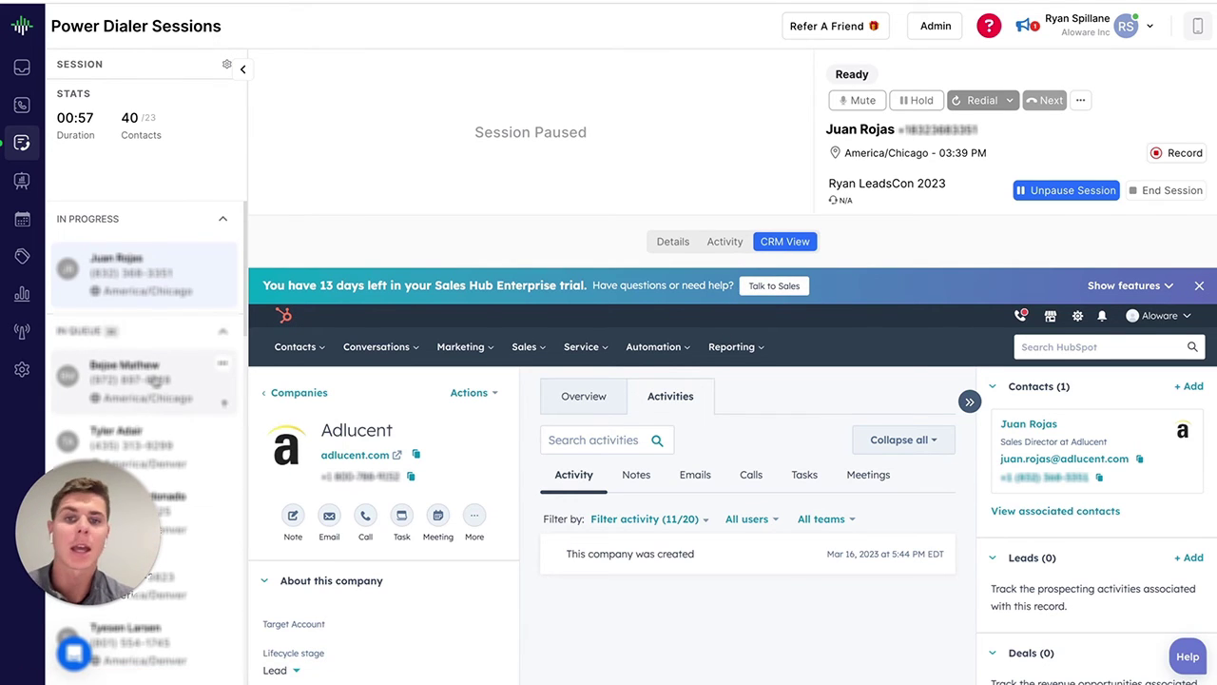
left_click(722, 243)
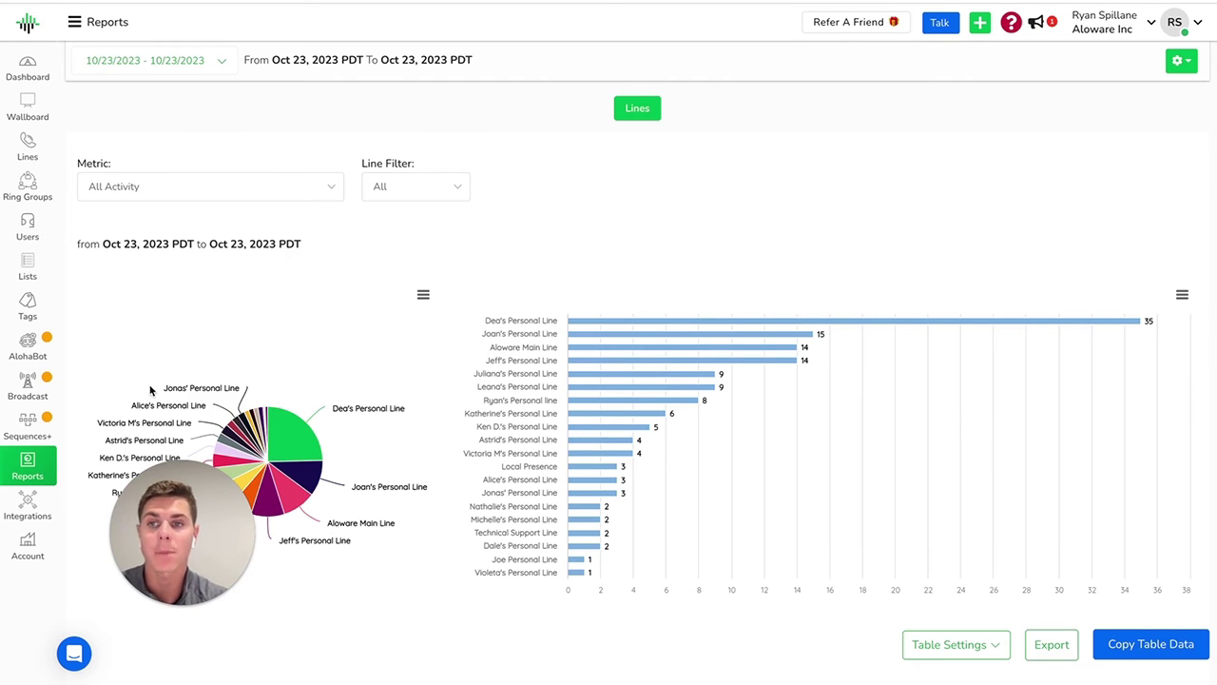
Examine the all-activity charts and the per-line call table in the lines report for Oct 23, 2023.
scroll(253, 371, "down", 5)
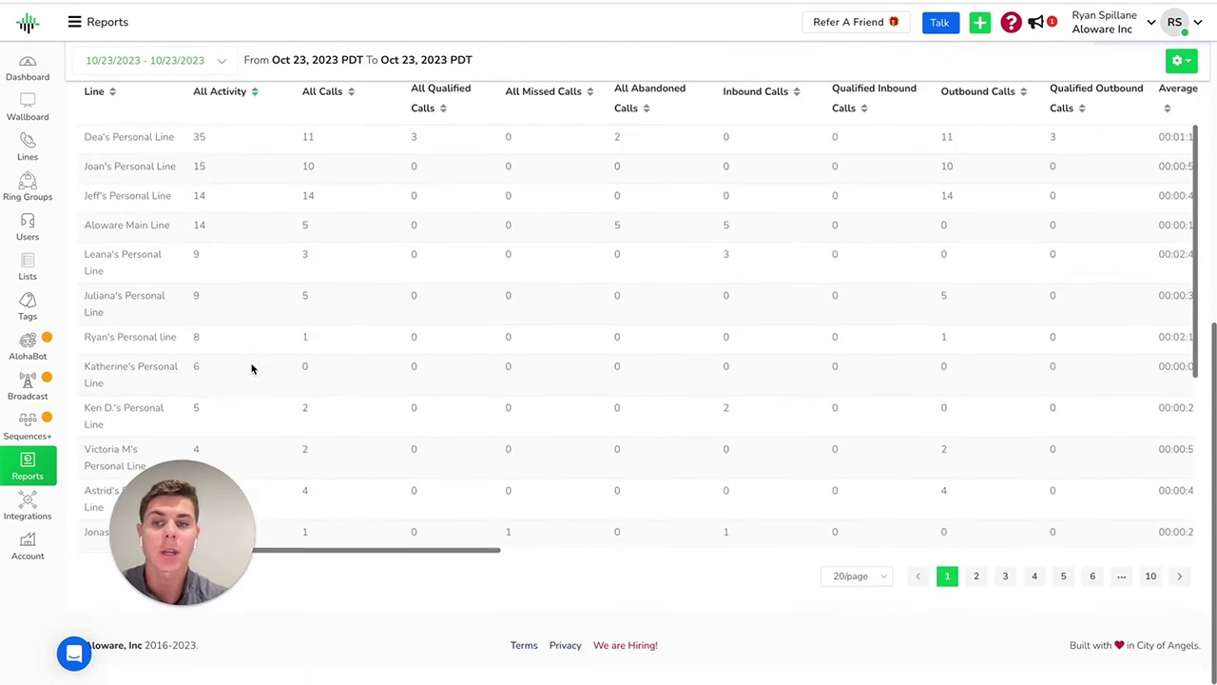
scroll(251, 369, "up", 2)
scroll(251, 369, "up", 6)
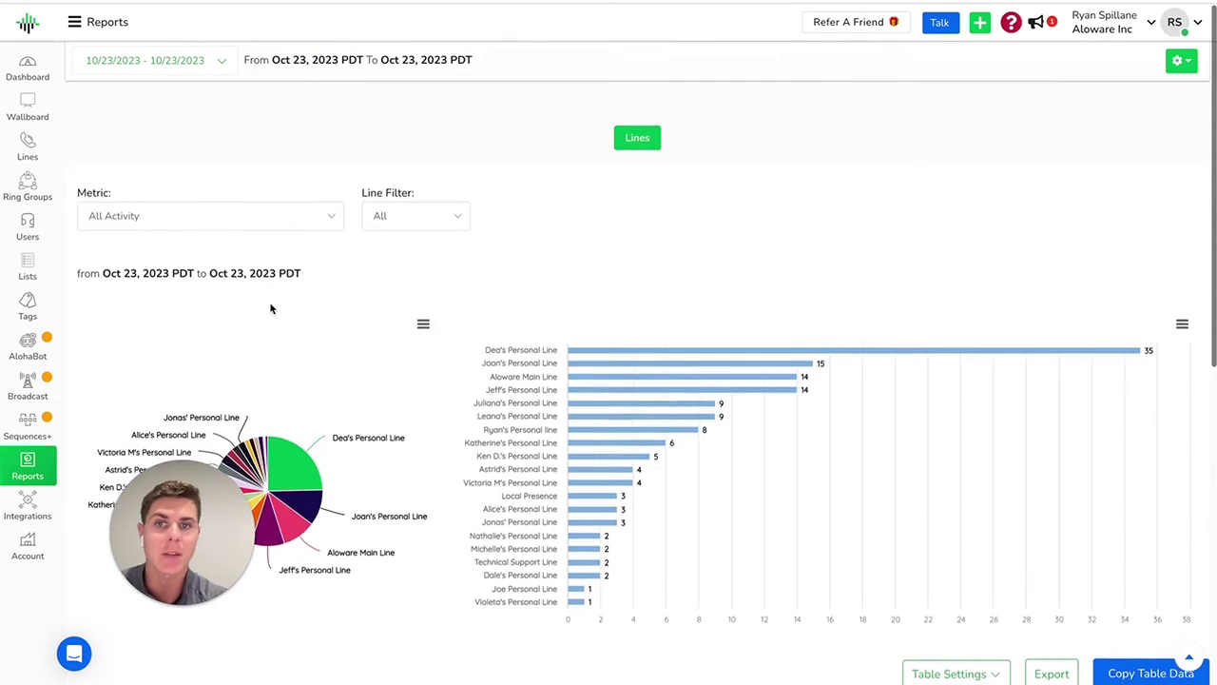
Set the lines report's metric to Outbound Calls and review the per-line table sorted by it.
left_click(272, 190)
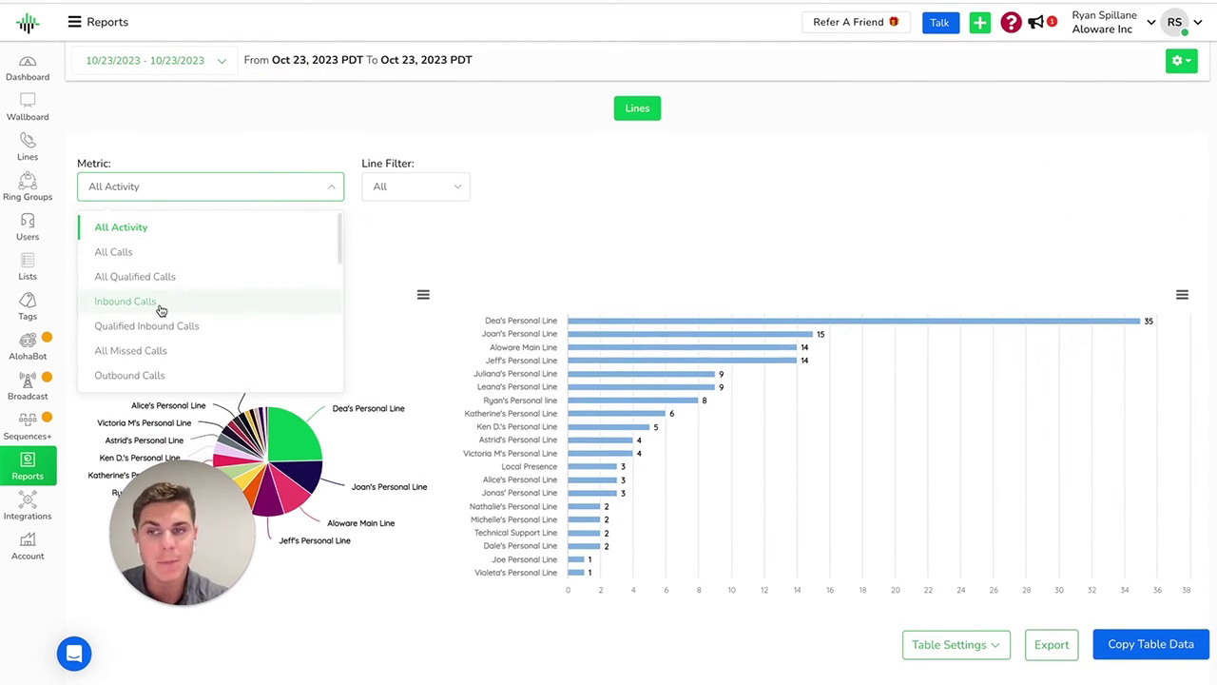
left_click(156, 378)
scroll(220, 346, "down", 5)
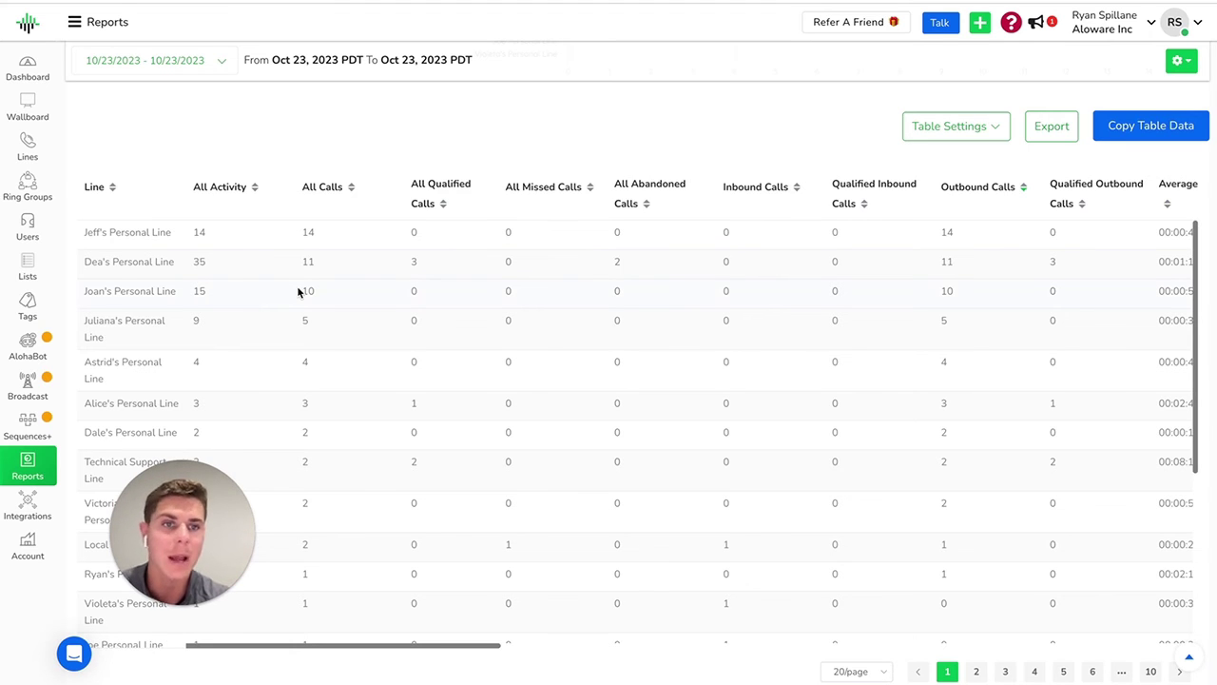
scroll(298, 292, "up", 1)
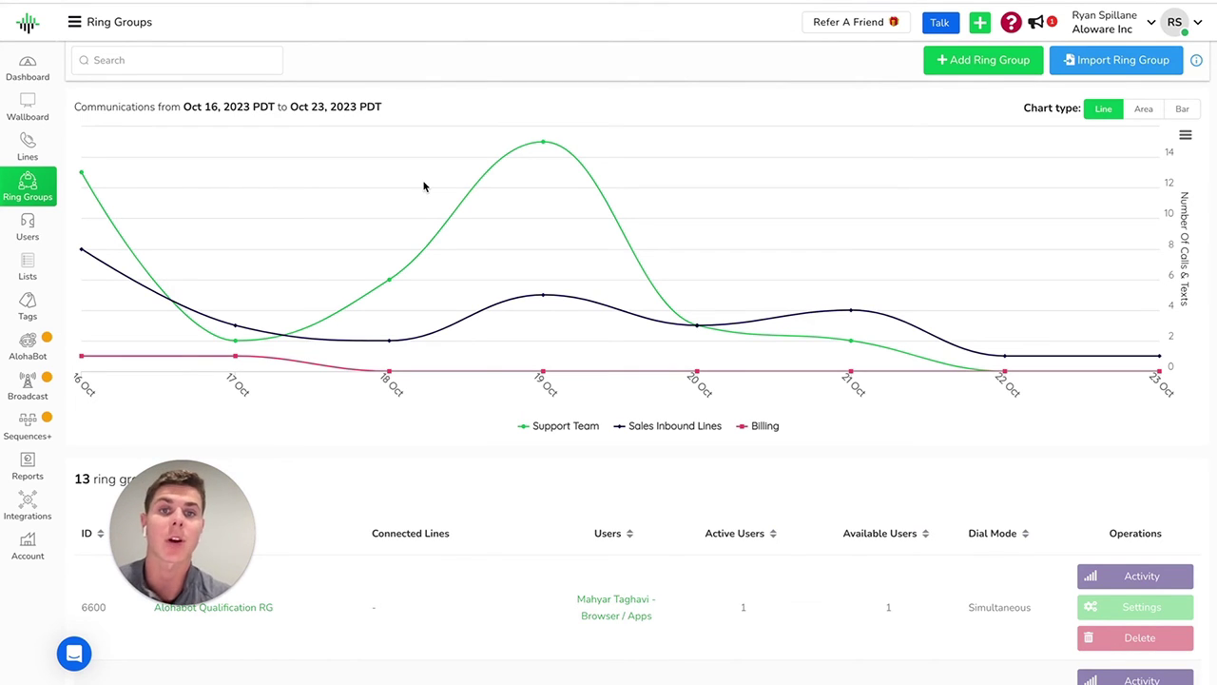
Open the Sales Inbound Lines ring group's settings and examine the agents assigned to each of its call layers.
scroll(424, 187, "down", 3)
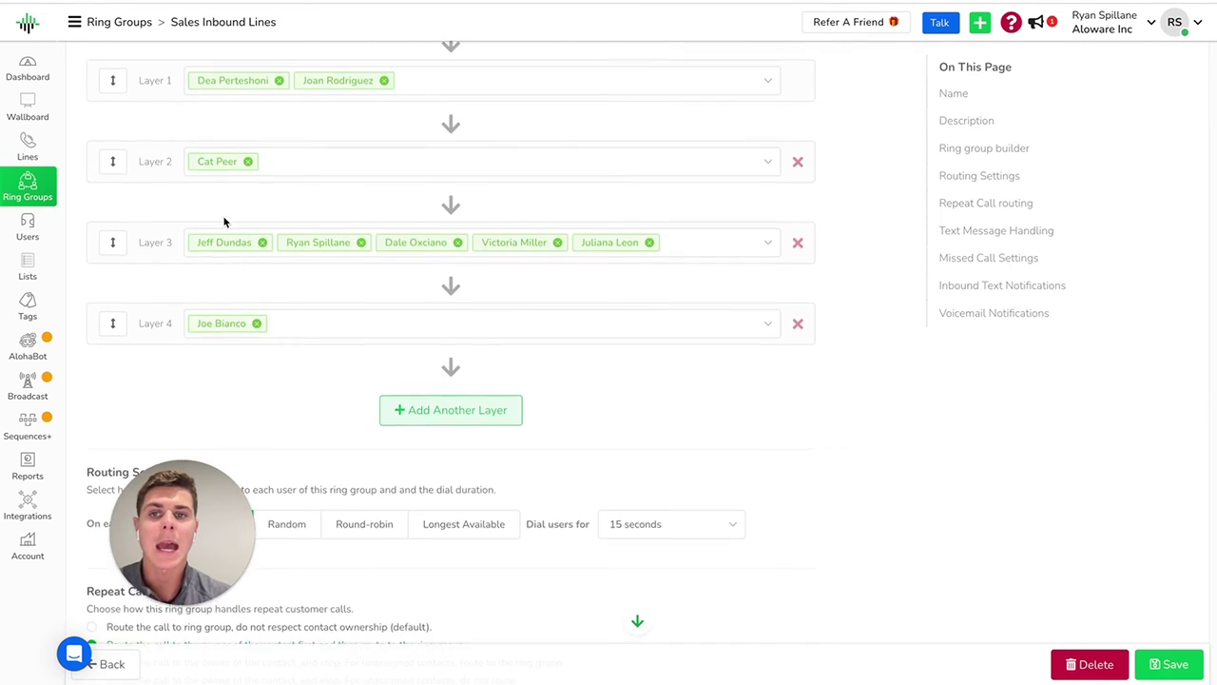
scroll(224, 221, "up", 4)
scroll(225, 220, "down", 2)
scroll(225, 221, "down", 1)
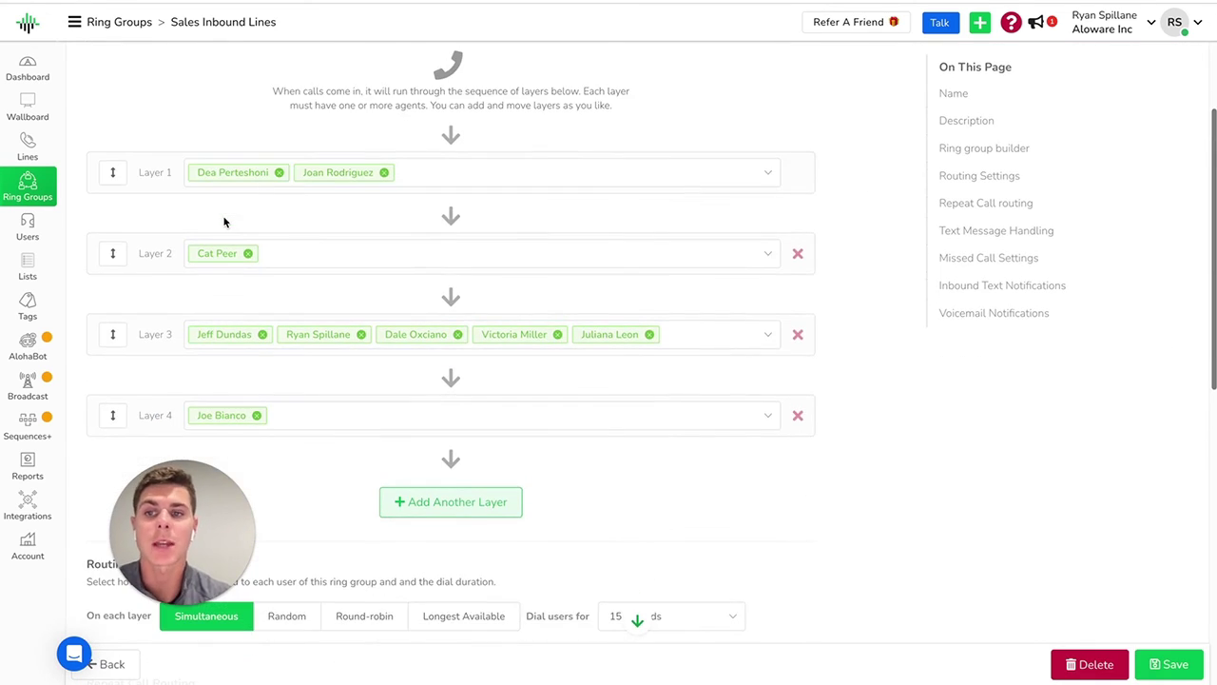
scroll(225, 221, "down", 1)
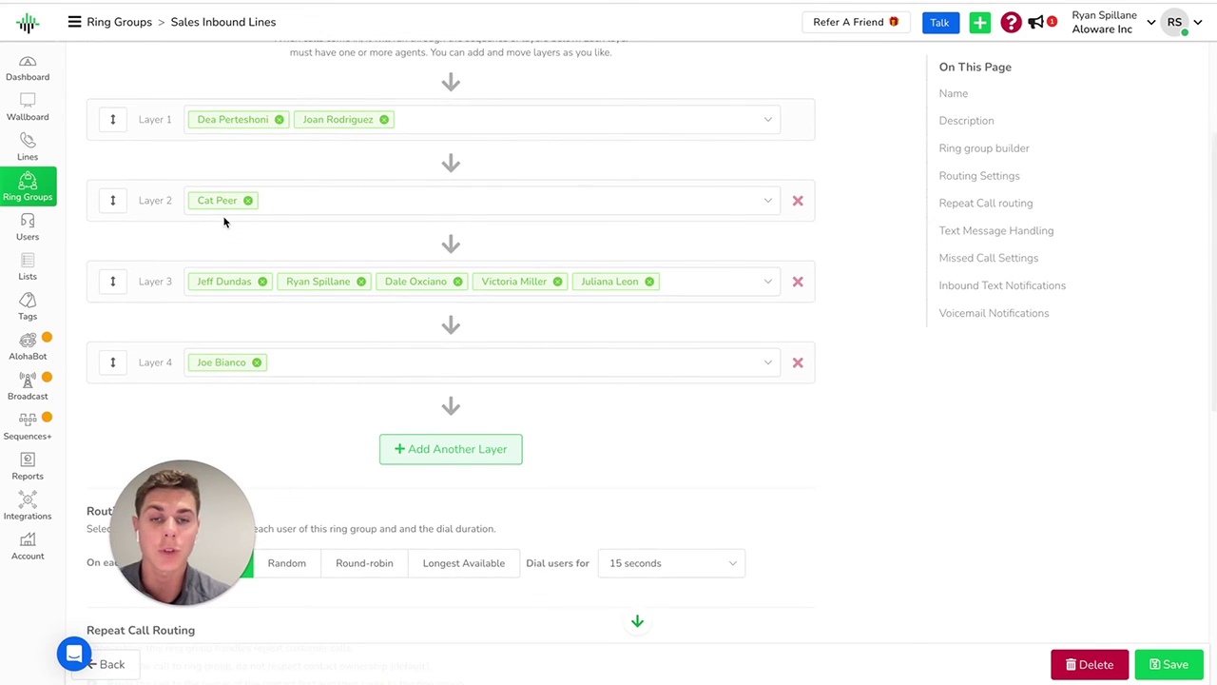
Review the Sales Inbound Lines ring group's routing settings, repeat call routing and text message handling options.
scroll(224, 221, "down", 3)
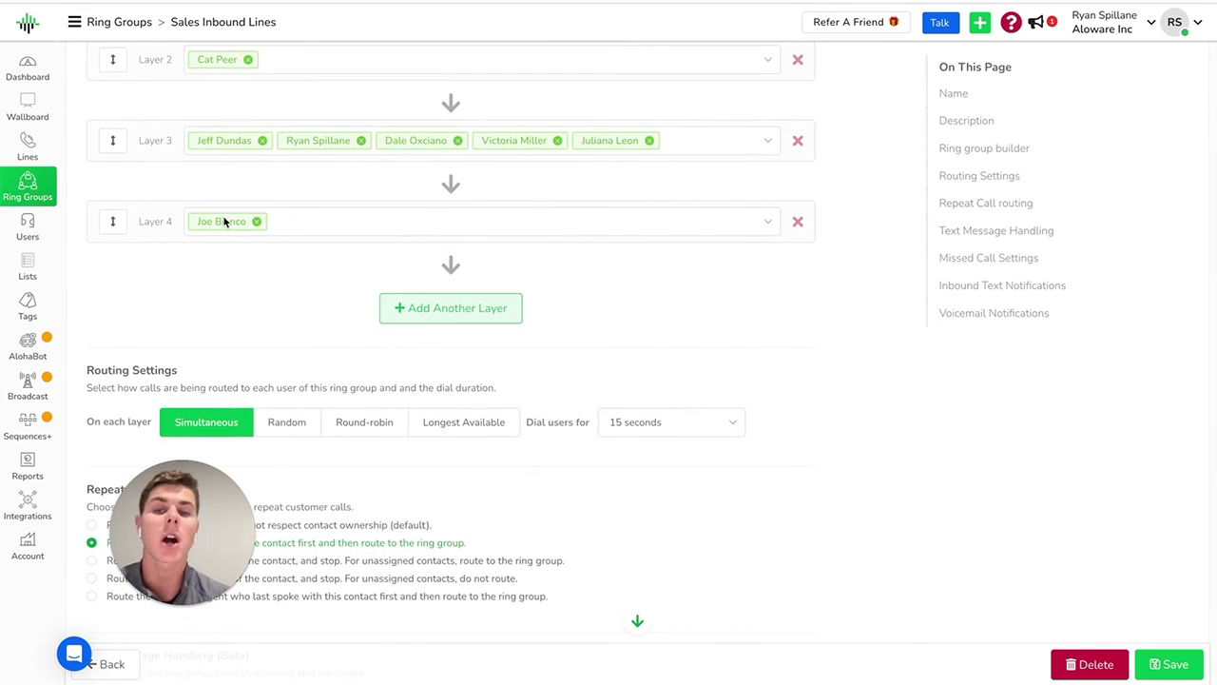
scroll(224, 220, "down", 3)
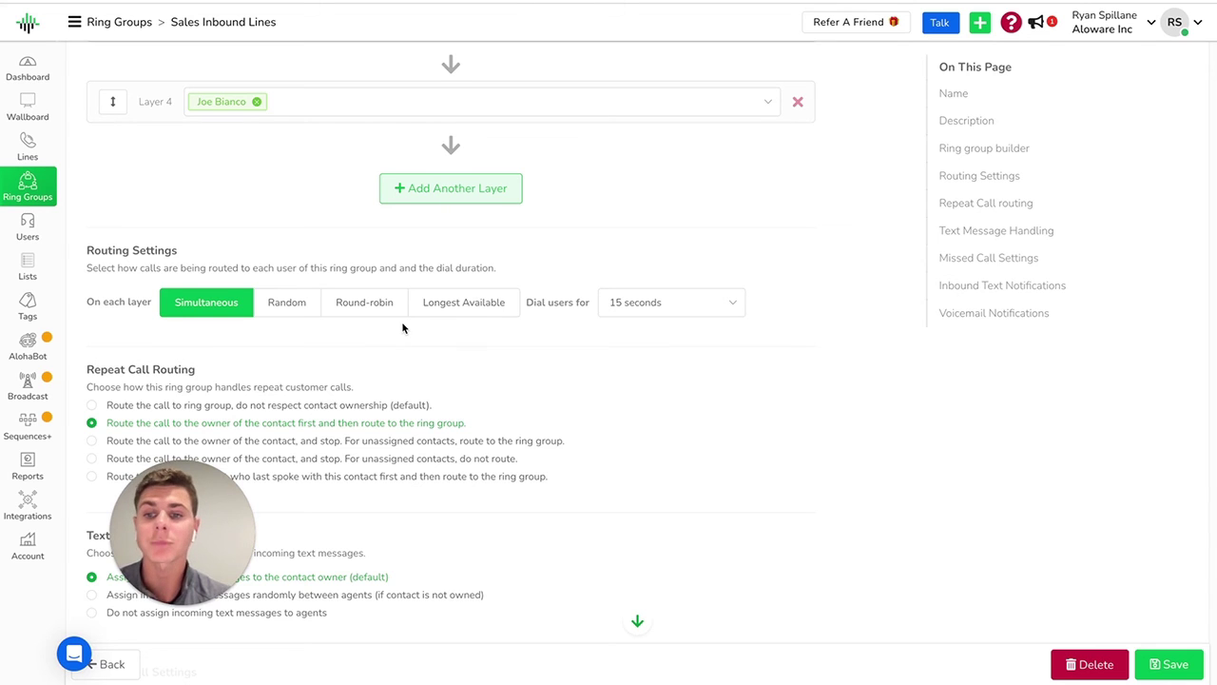
scroll(404, 328, "down", 3)
scroll(265, 338, "down", 1)
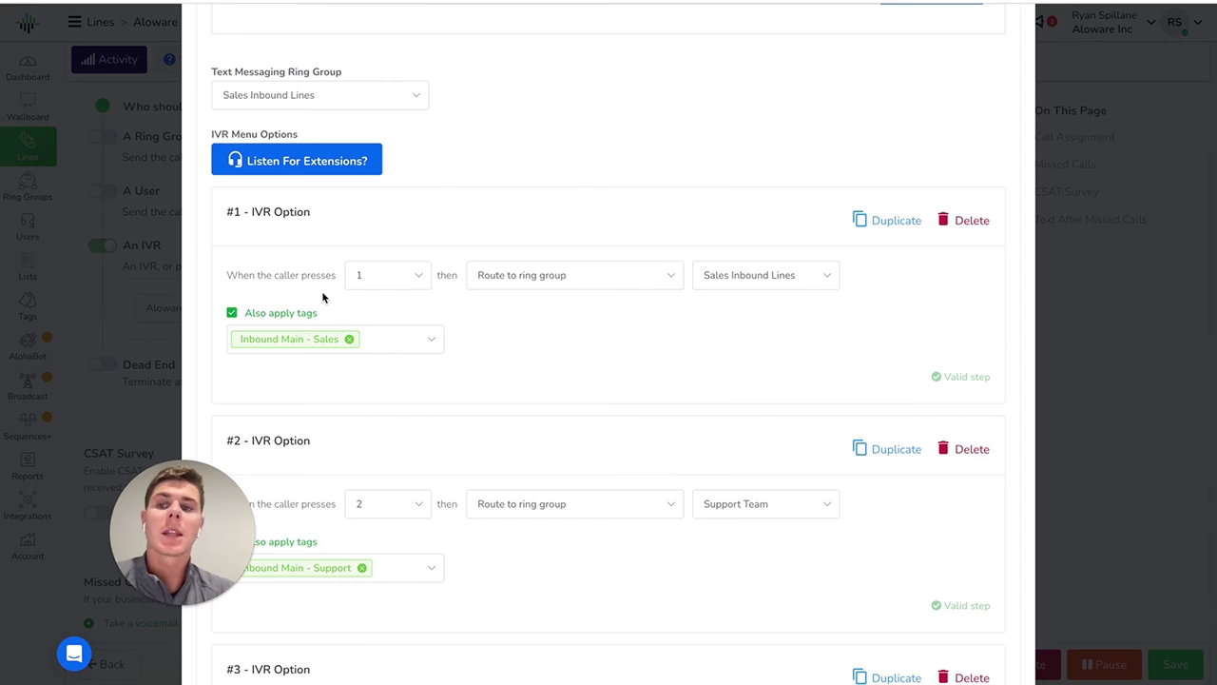
Examine the Aloware Main Line IVR's prompt, the actions available for caller option 1, and the routing of the remaining menu options.
scroll(322, 298, "up", 3)
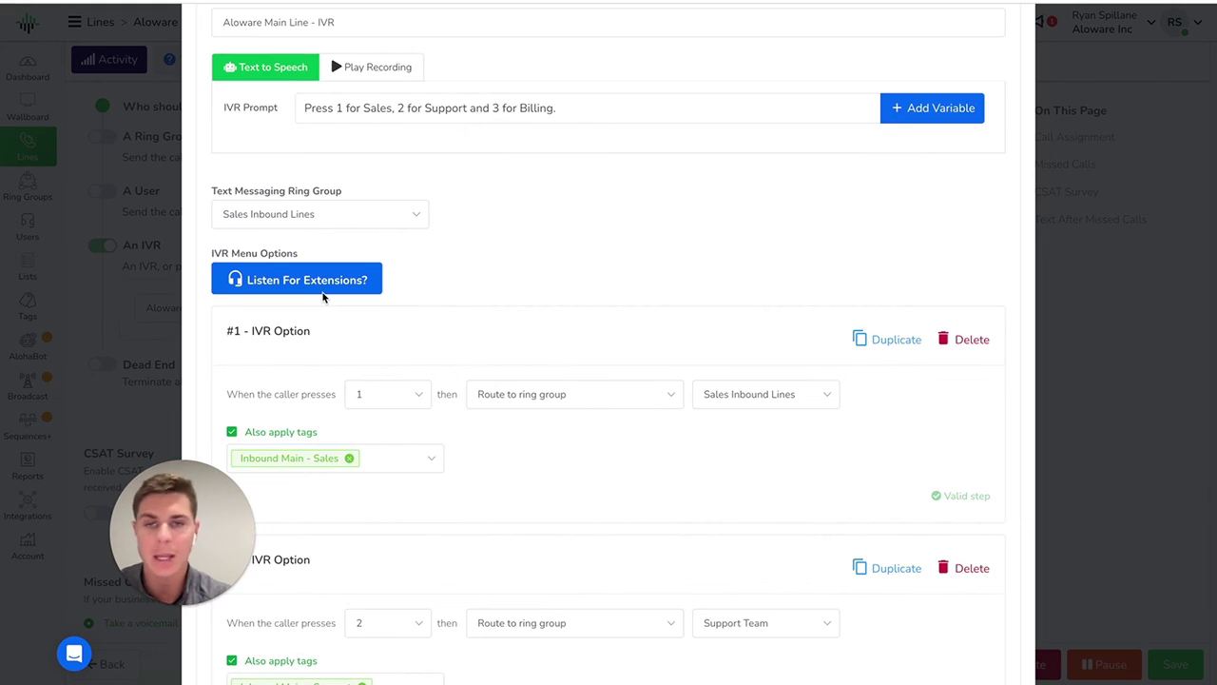
scroll(322, 297, "down", 4)
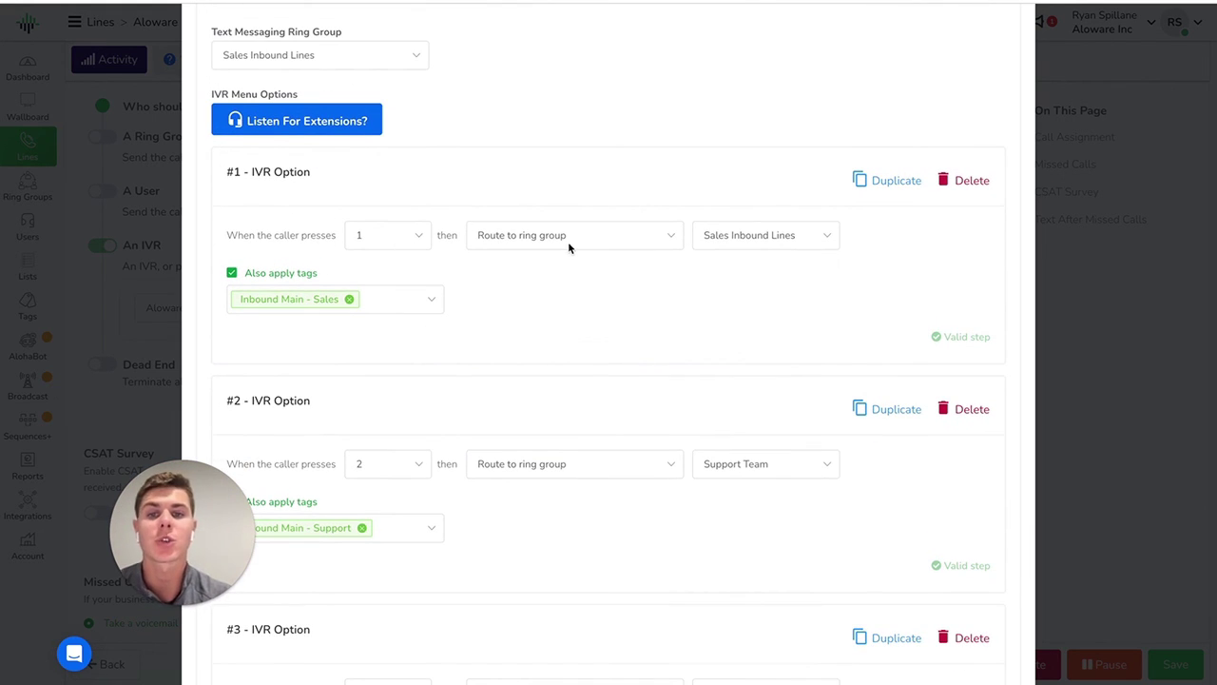
left_click(635, 246)
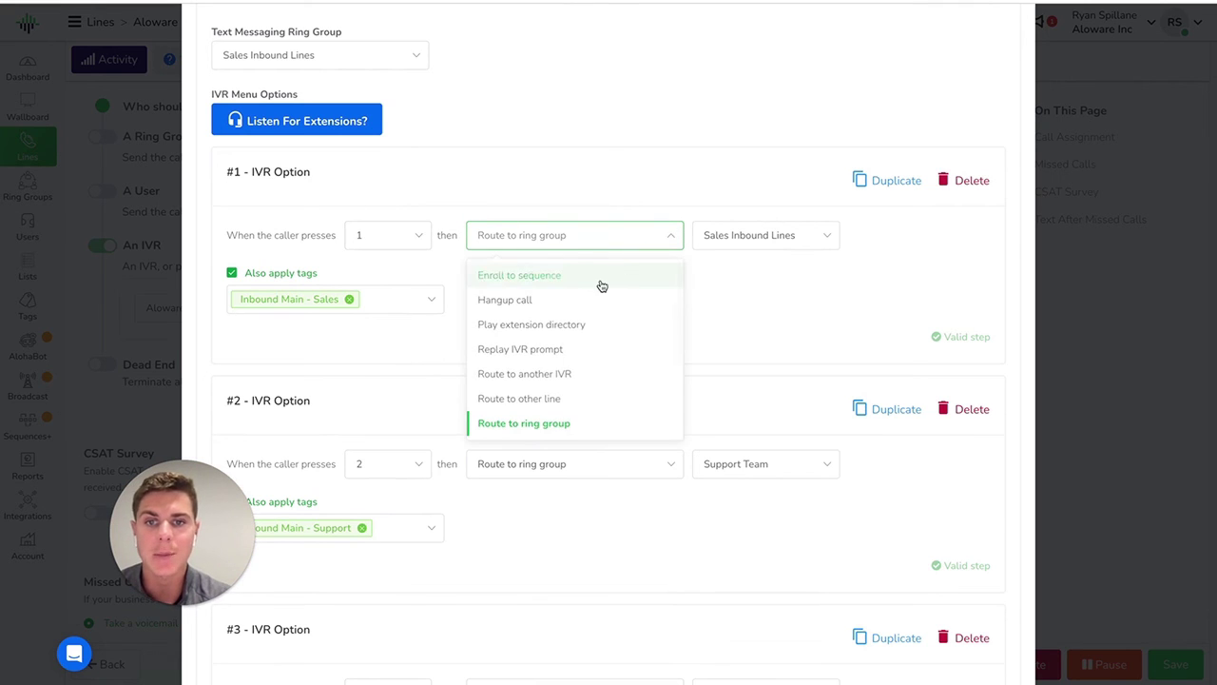
scroll(566, 409, "down", 1)
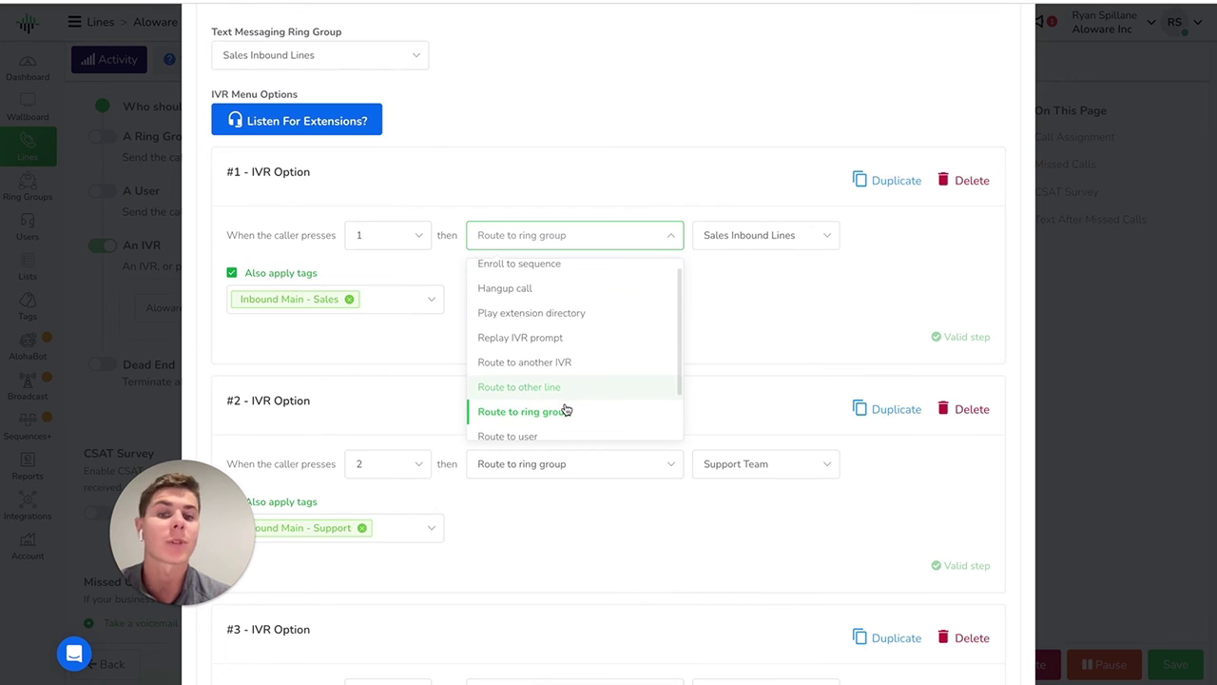
scroll(566, 409, "down", 1)
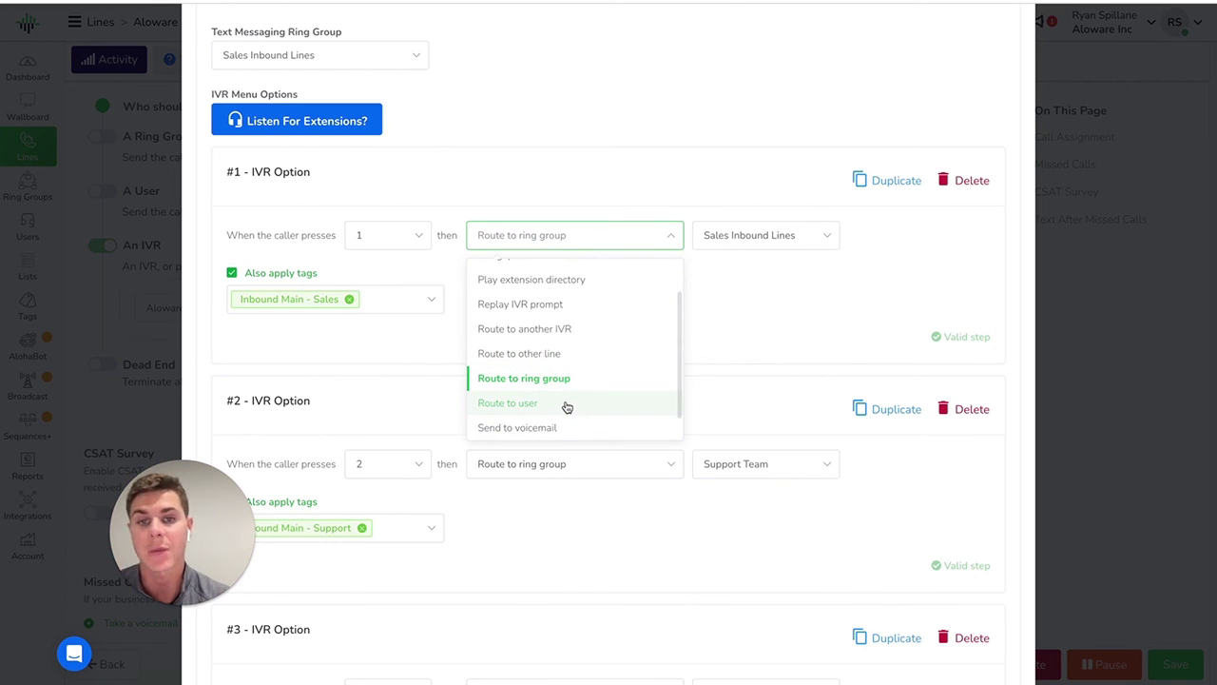
scroll(567, 407, "down", 1)
scroll(577, 399, "up", 1)
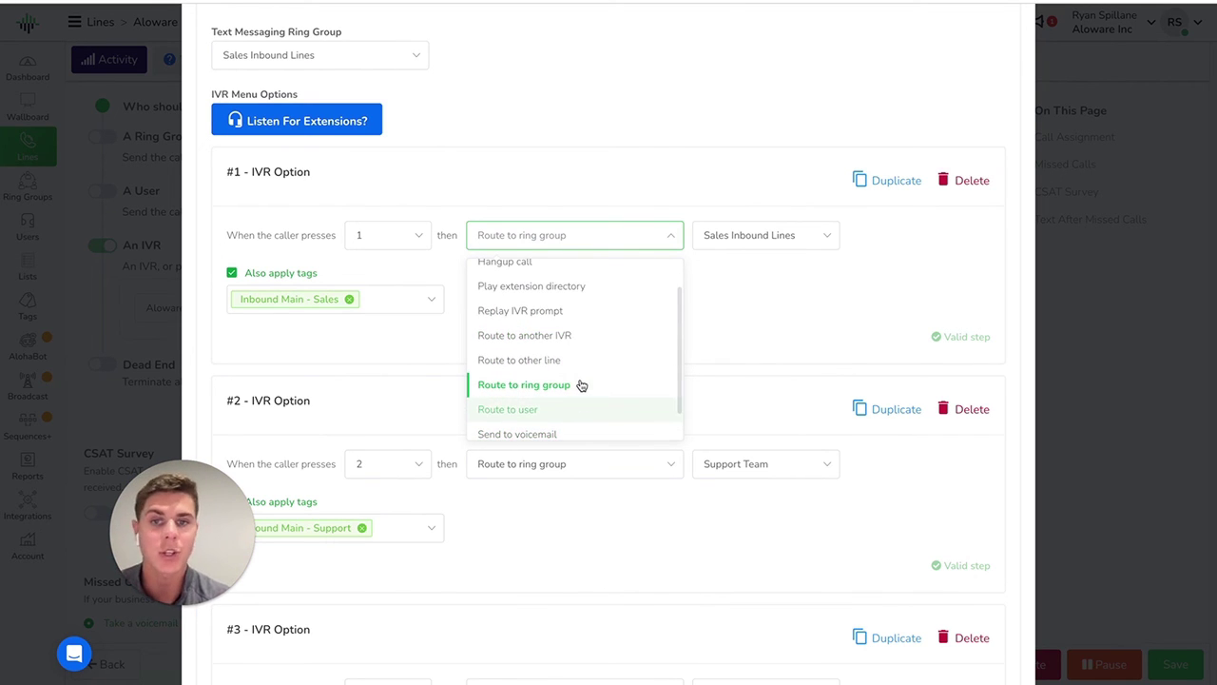
left_click(792, 311)
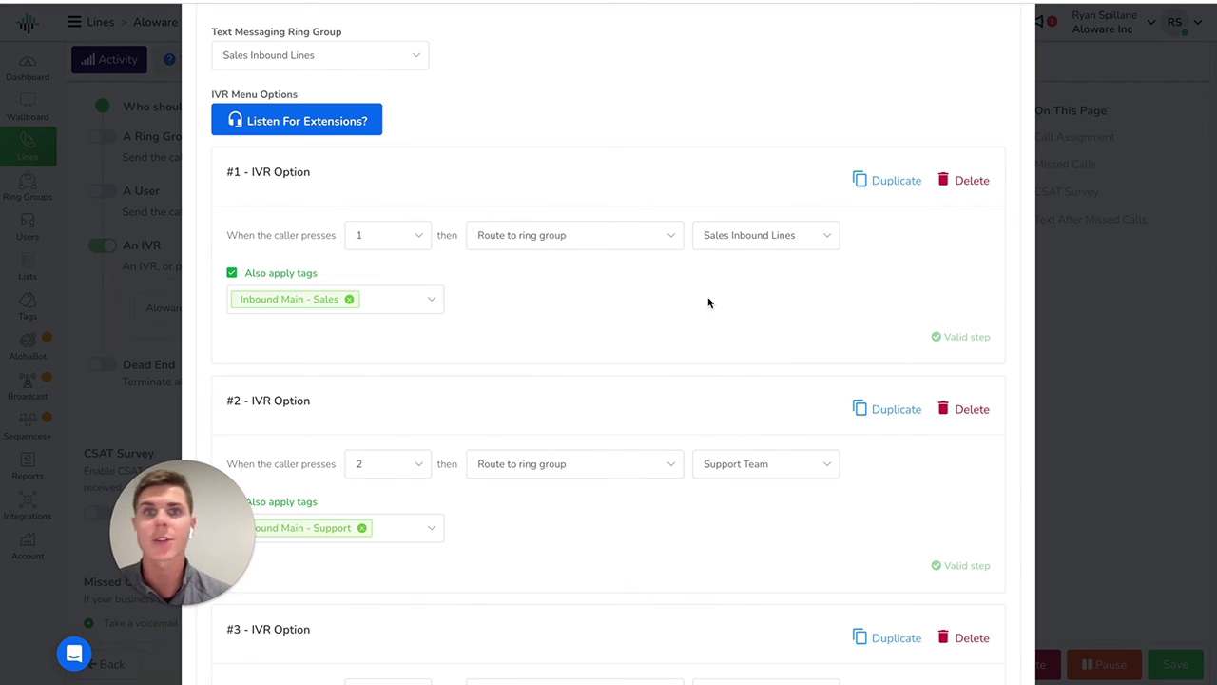
scroll(709, 302, "down", 3)
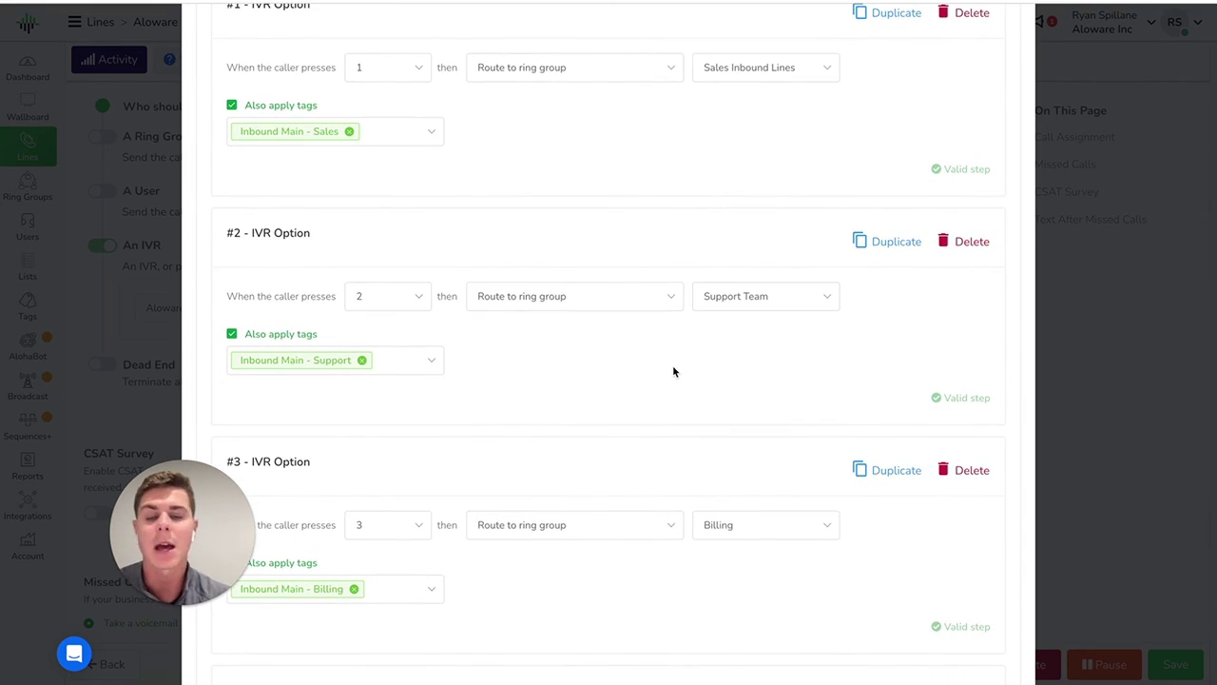